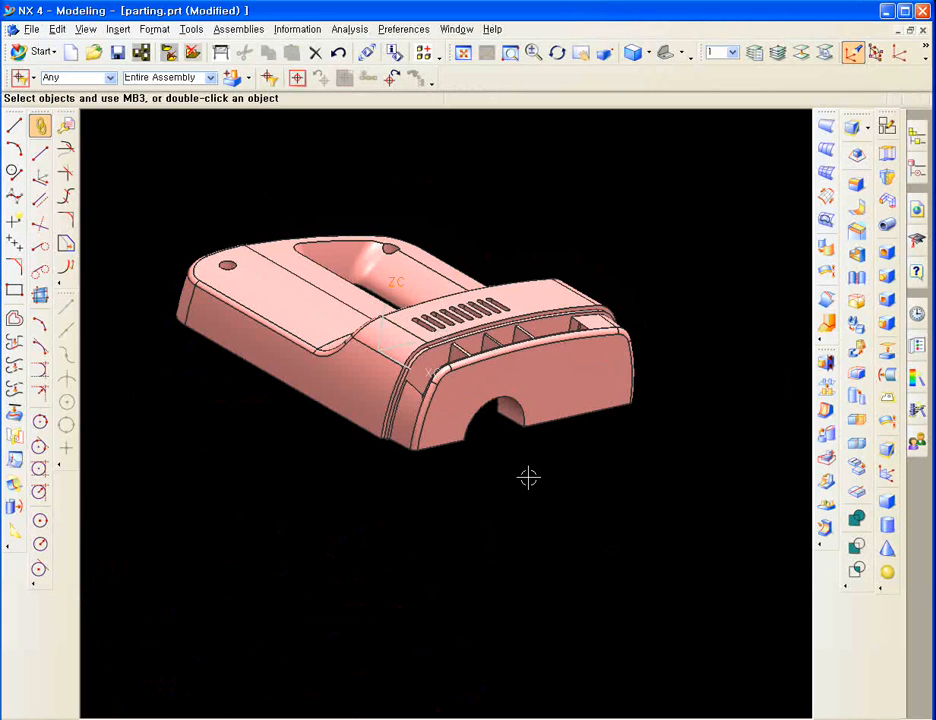
Extrude the front face's lower edges, including the semicircular cutout, 110 mm along +XC as a parting surface
mouse_move(539, 465)
middle_mouse_down()
mouse_move(506, 464)
mouse_move(485, 487)
mouse_move(472, 464)
mouse_move(481, 473)
mouse_move(446, 484)
middle_mouse_up()
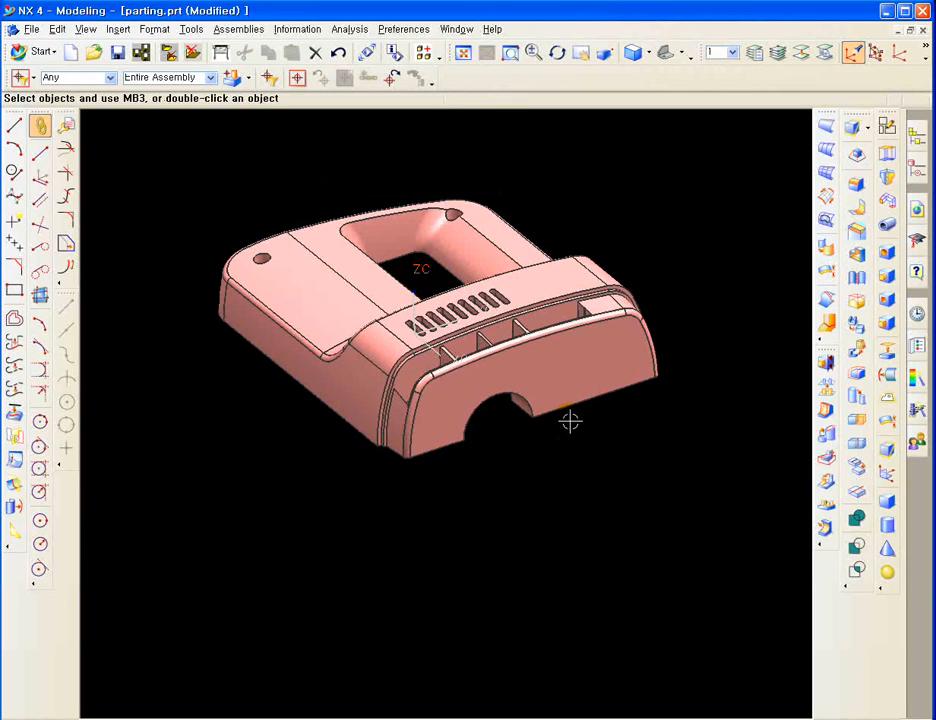
scroll(565, 425, "up", 3)
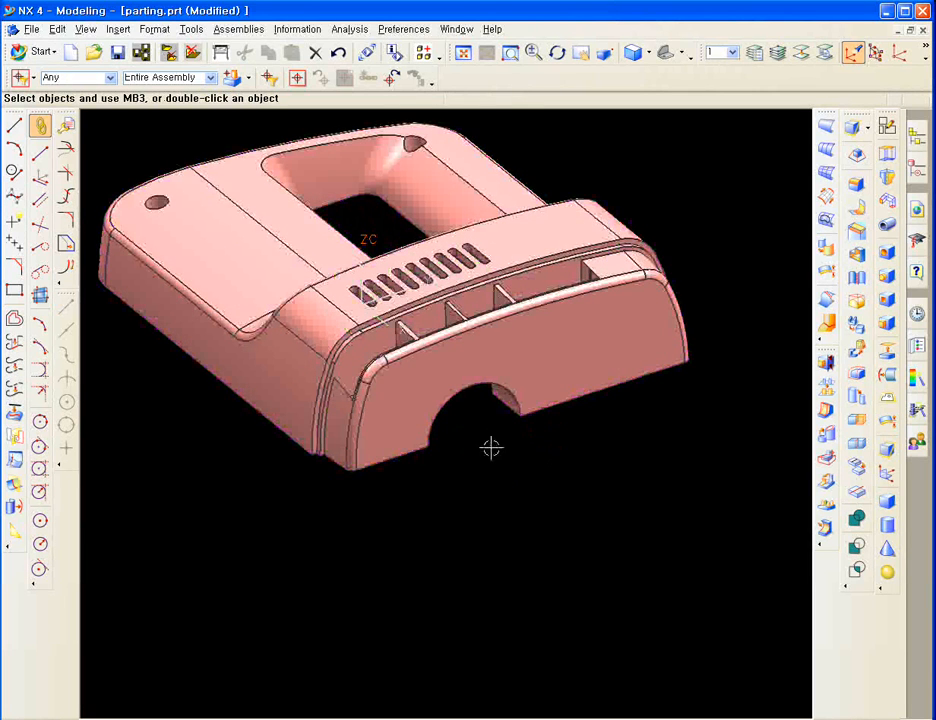
middle_click_drag(517, 467, 512, 498, "shift")
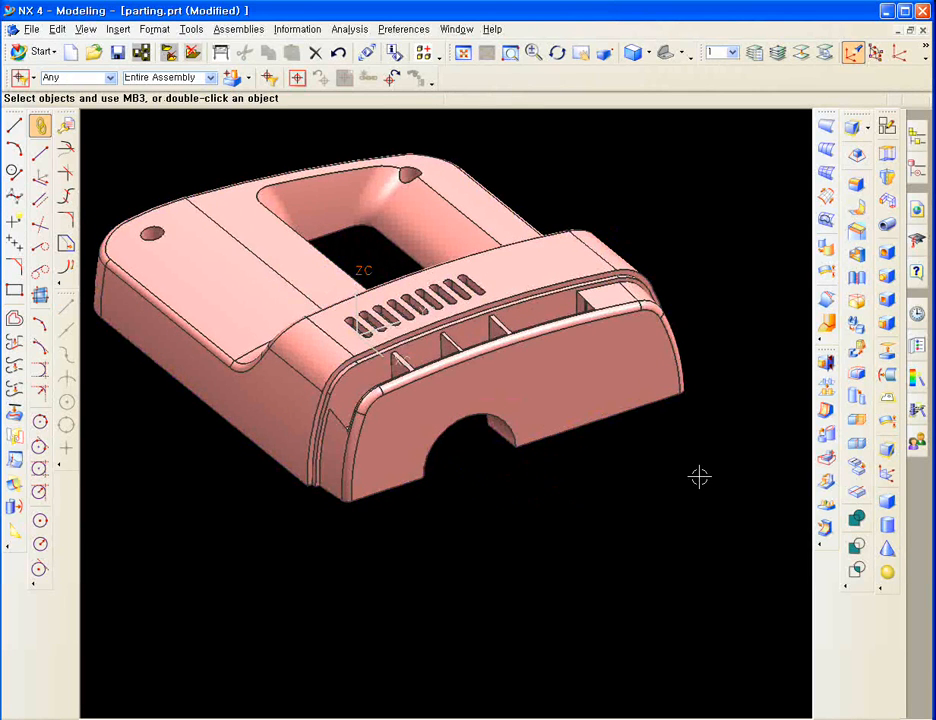
left_click(886, 155)
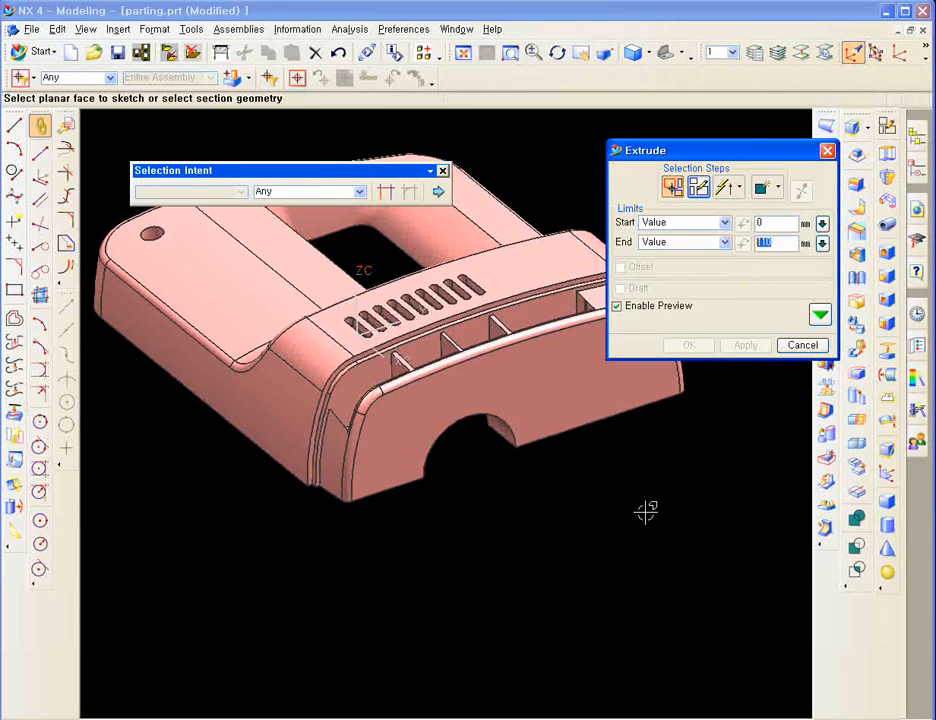
scroll(387, 484, "up", 3)
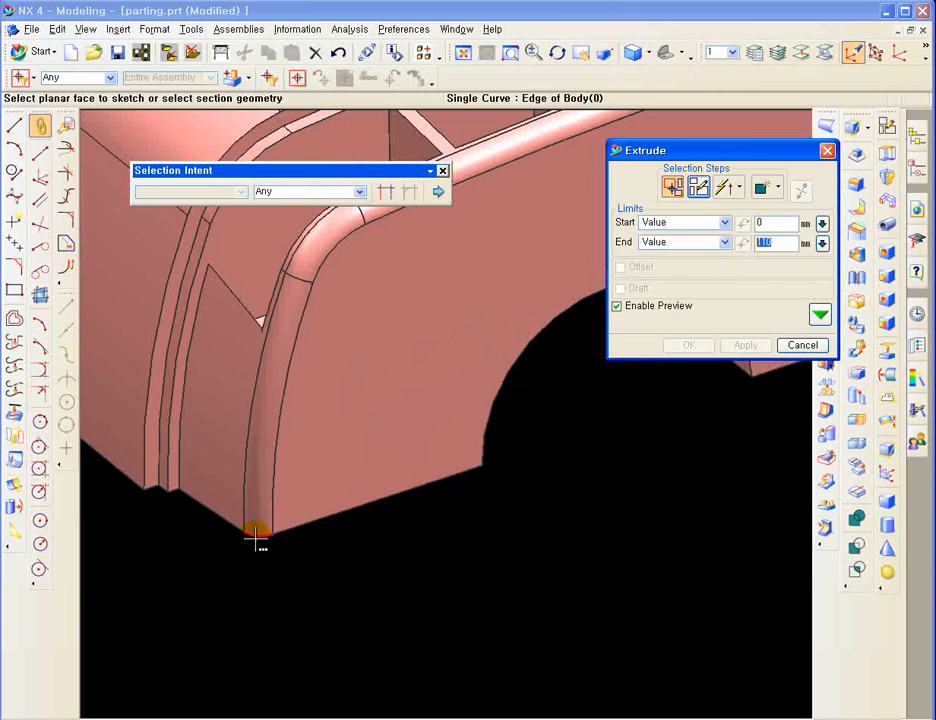
left_click(256, 538)
left_click(308, 527)
left_click(491, 424)
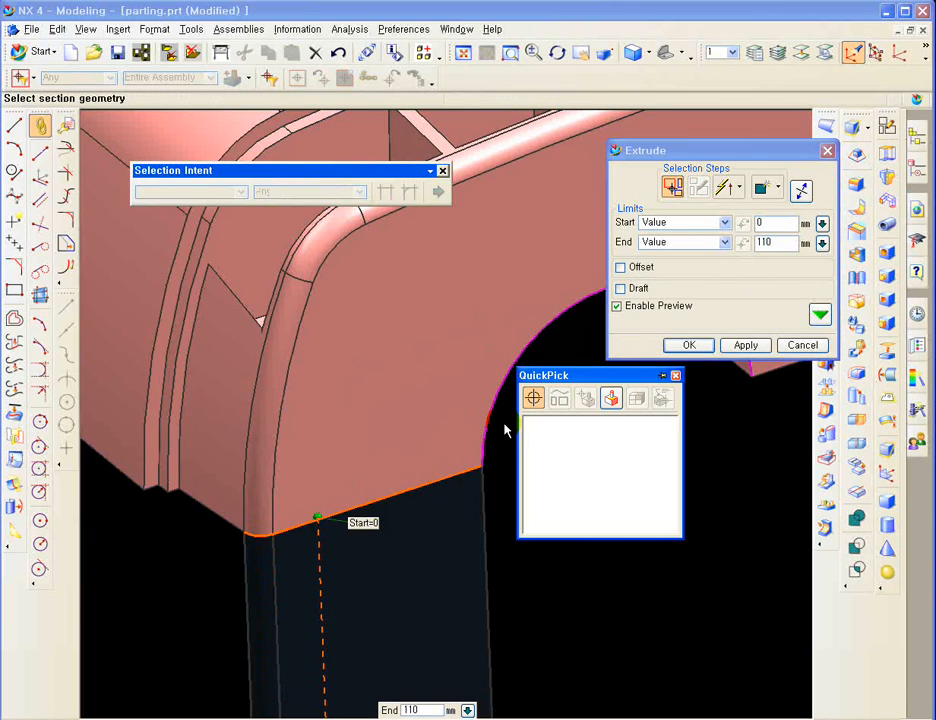
left_click(527, 432)
middle_click_drag(334, 508, 635, 468)
left_click(736, 188)
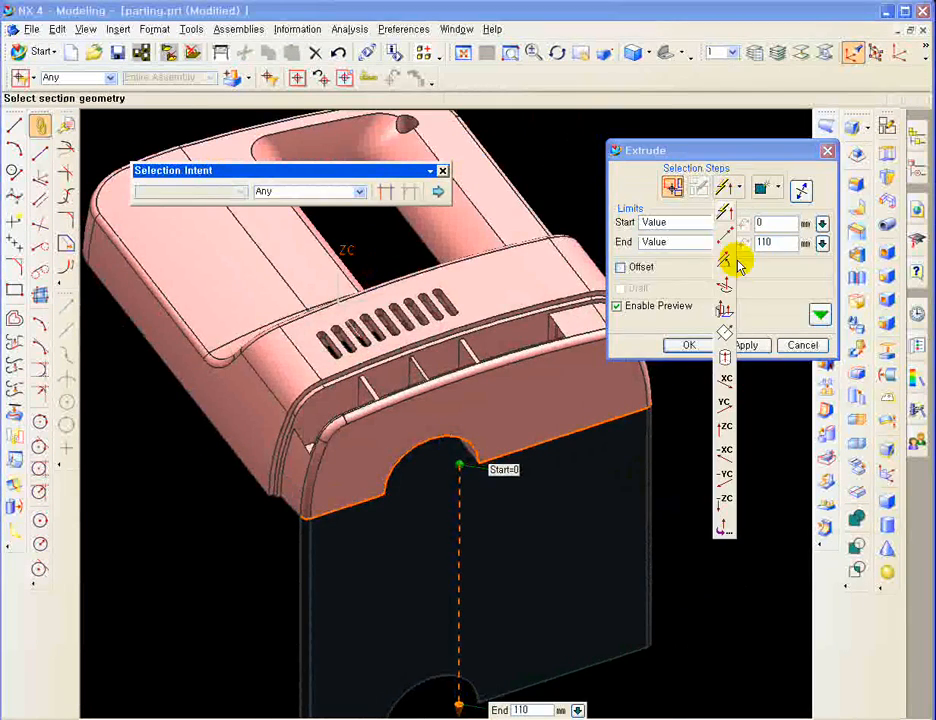
left_click(725, 379)
left_click(745, 345)
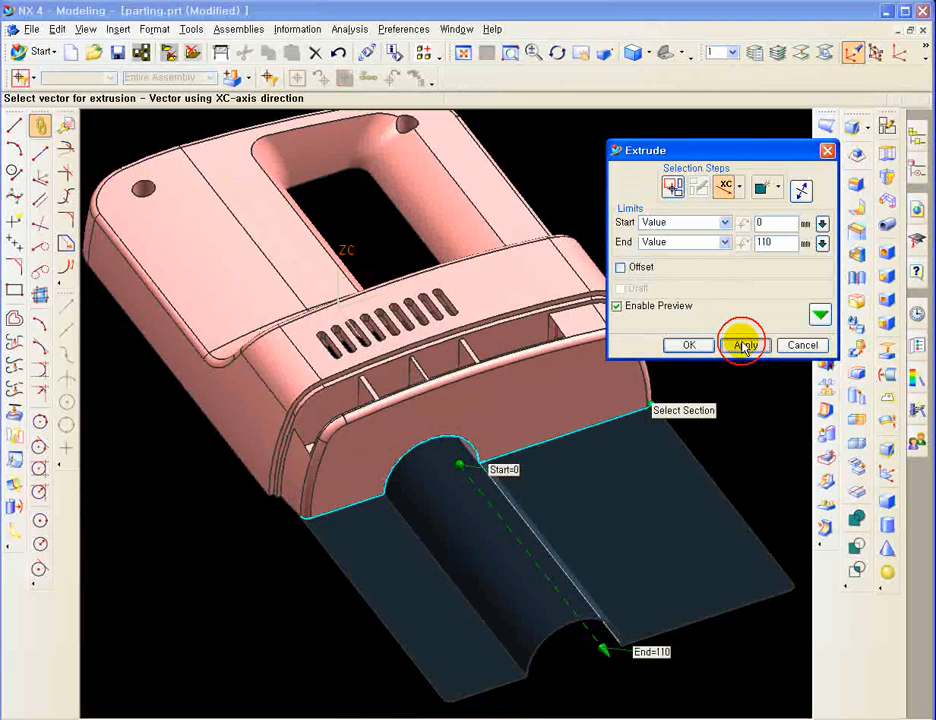
Extrude the lower edges of the -YC side, including the small stepped groove edges and the front sheet's side edge, 110 mm along -YC
middle_click_drag(288, 417, 439, 470, "shift")
left_click(424, 541)
scroll(430, 550, "up", 6)
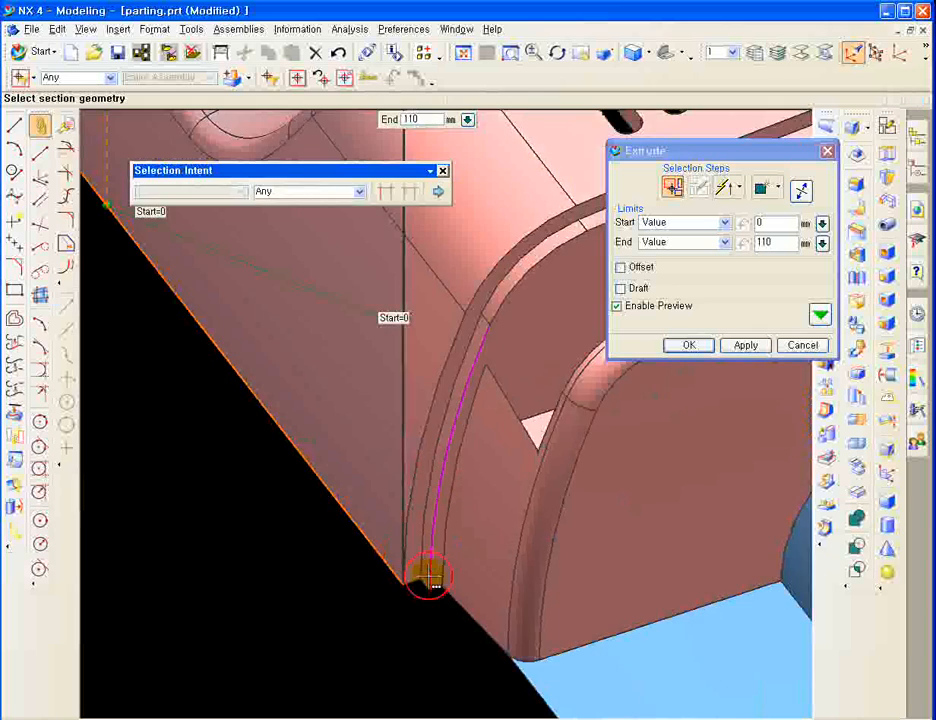
left_click(417, 604)
left_click(474, 620)
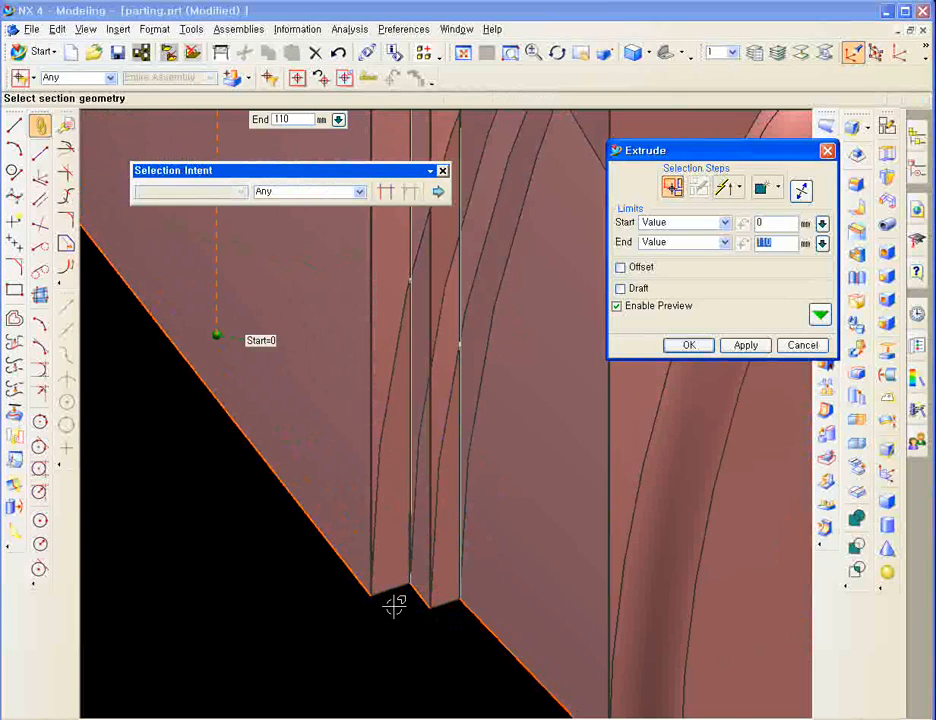
middle_click_drag(303, 593, 471, 518, "ctrl")
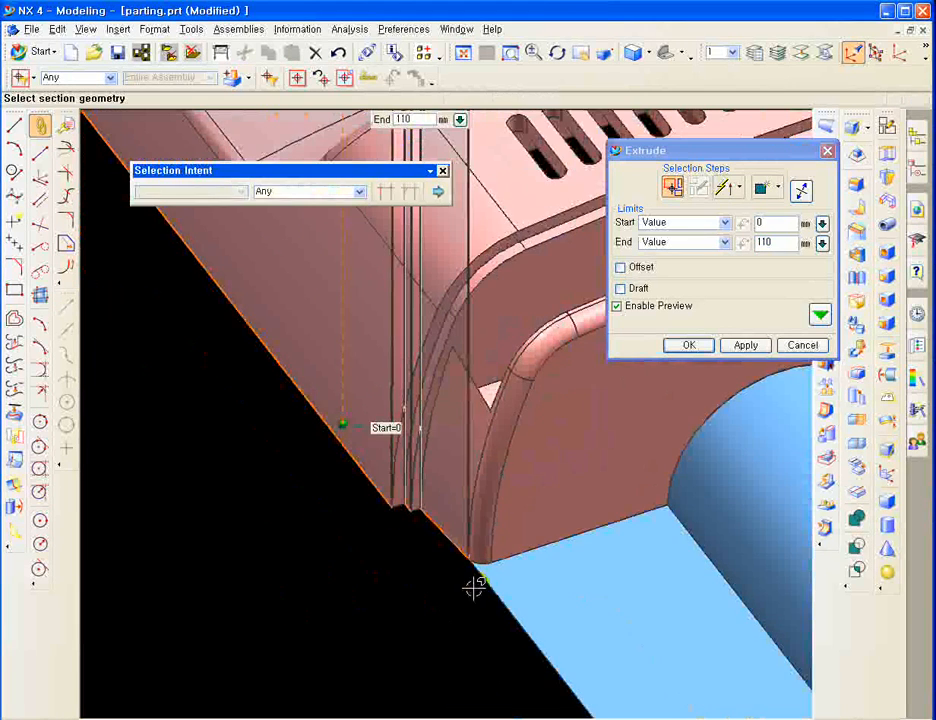
left_click(471, 589)
middle_click_drag(355, 600, 385, 475, "ctrl")
left_click(528, 350)
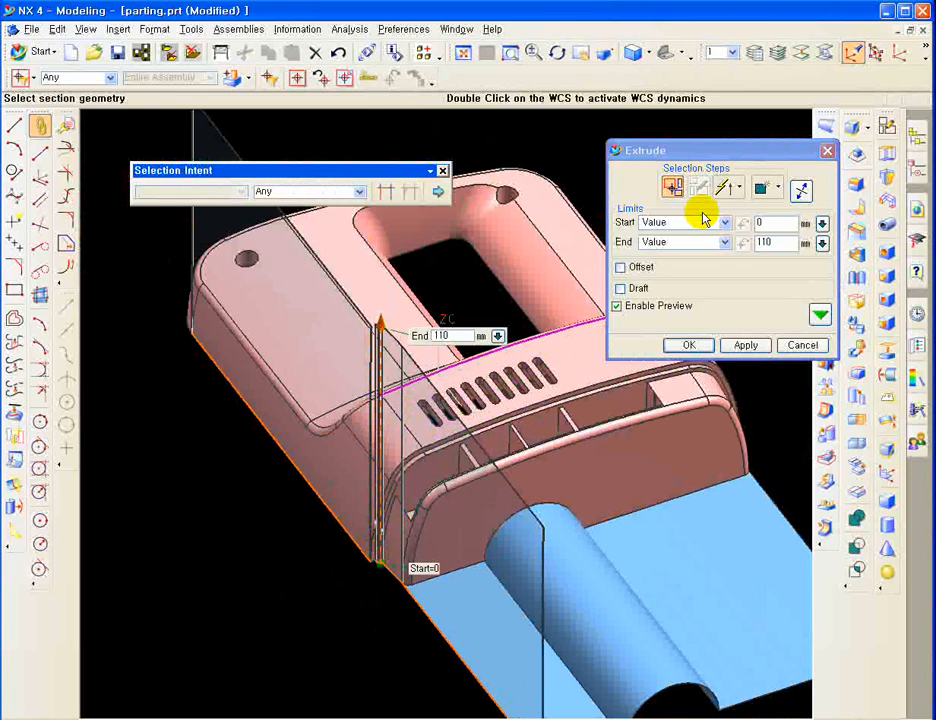
left_click(738, 187)
left_click(727, 476)
left_click(746, 345)
Extrude the opposite side's lower edges, including the groove steps and the front sheet's side edge, 110 mm along +YC
middle_click_drag(664, 528, 303, 485)
left_click(303, 485)
scroll(361, 425, "up", 5)
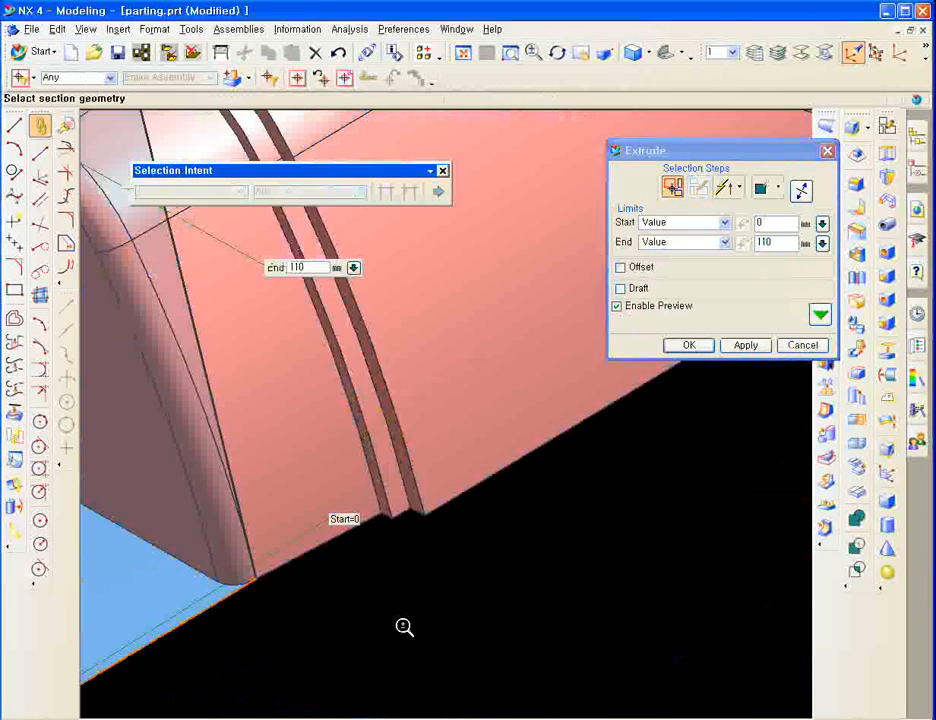
left_click(405, 517)
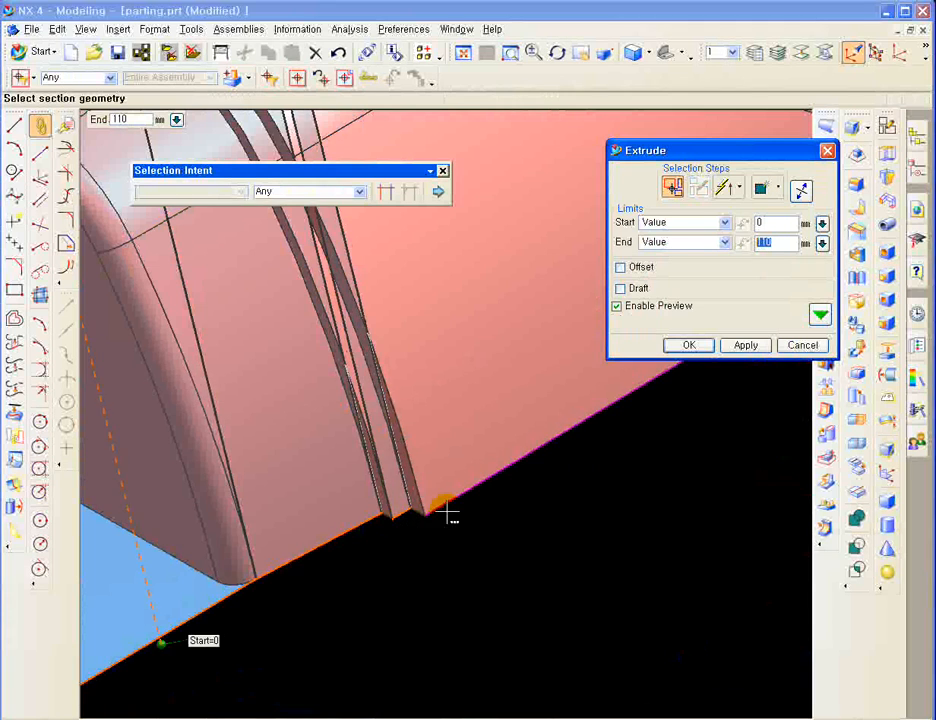
left_click(447, 513)
scroll(295, 597, "down", 6)
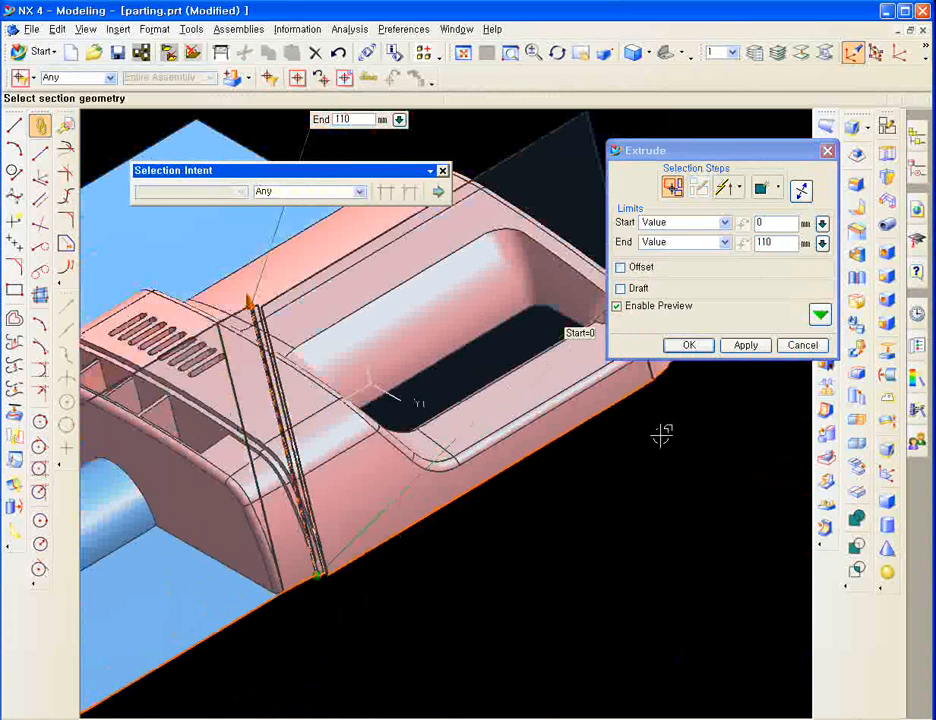
middle_click_drag(661, 435, 685, 435)
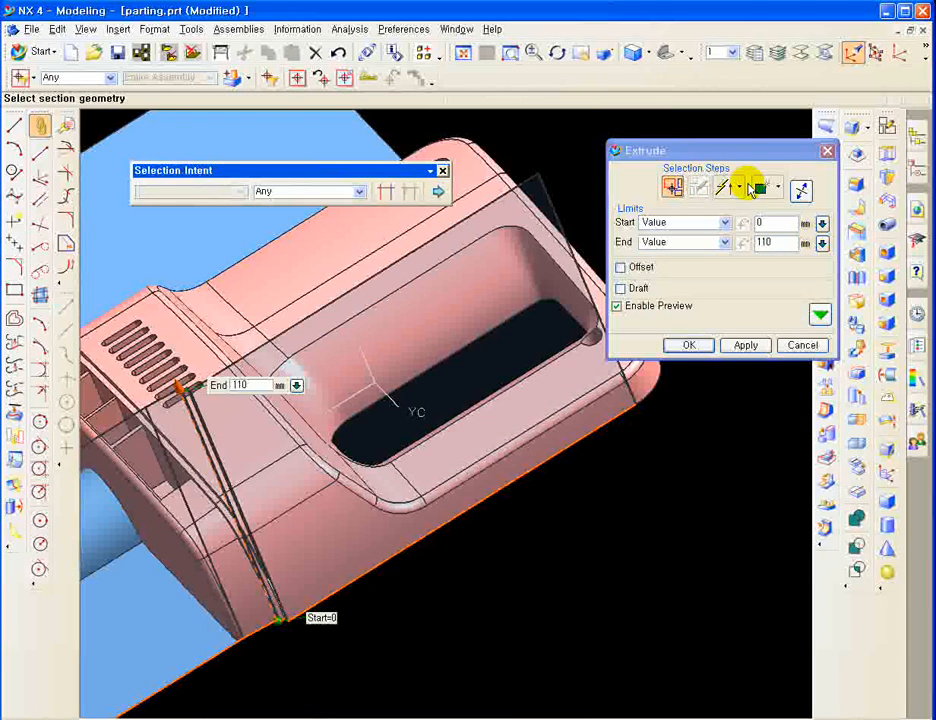
left_click(740, 187)
left_click(724, 403)
left_click(746, 345)
Extrude the rear lower edges, both rounded corners and the side sheets' rear edges 110 mm along -XC to complete the surrounding parting surface
middle_click_drag(602, 512, 380, 635)
left_click(313, 612)
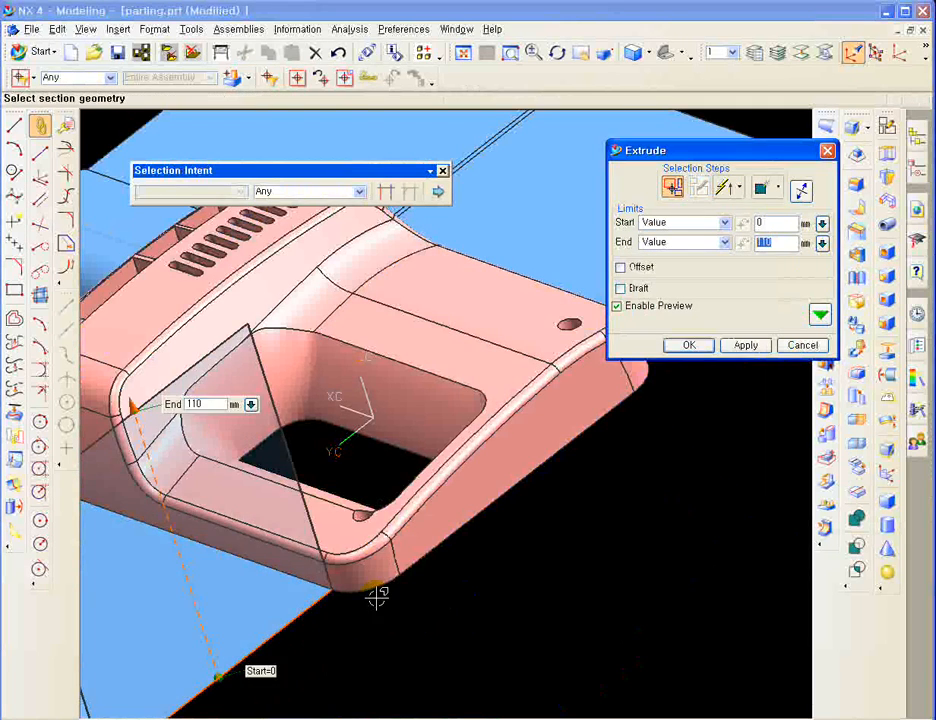
left_click(430, 561)
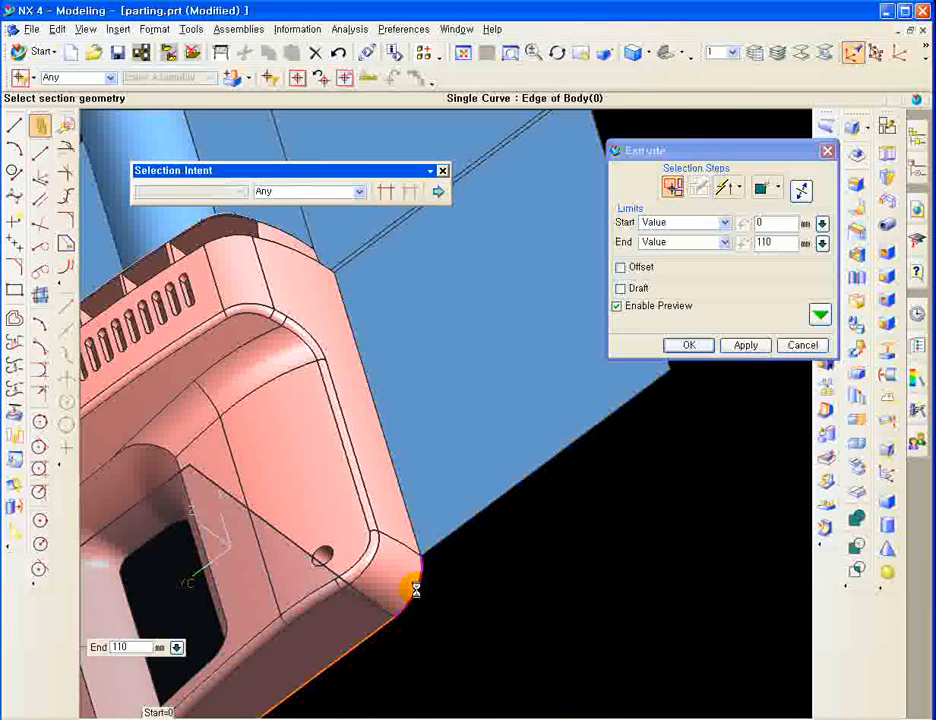
left_click(414, 587)
left_click(472, 593)
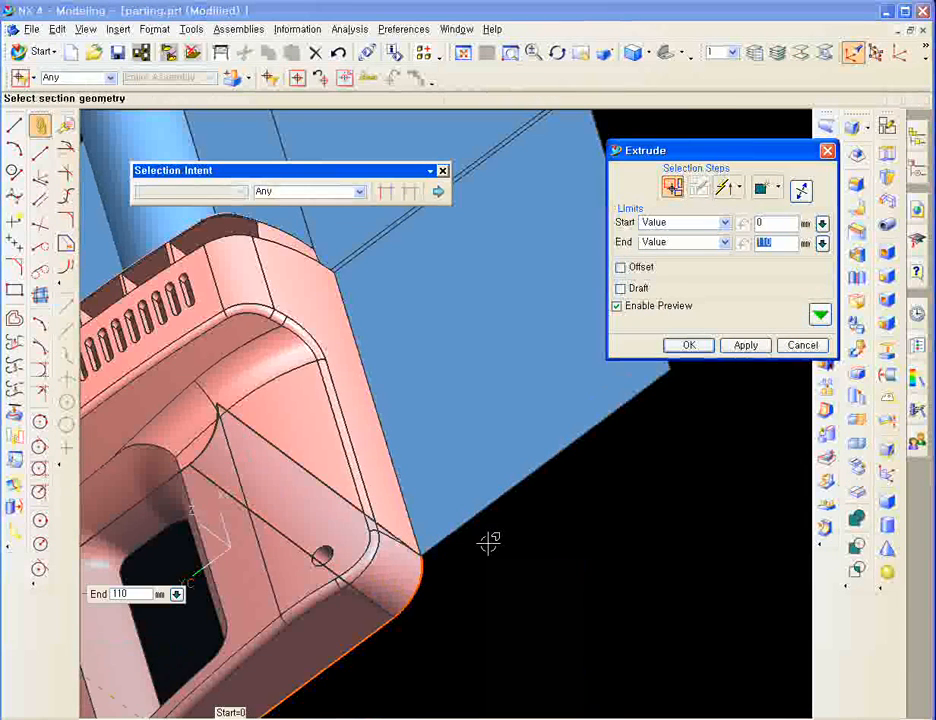
middle_click_drag(482, 515, 640, 460)
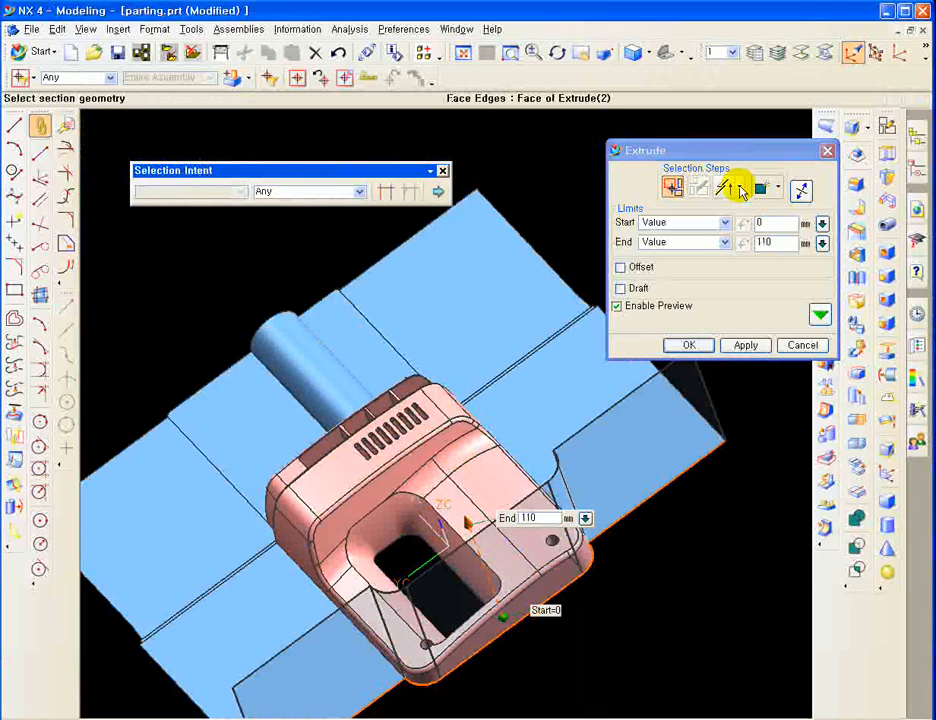
left_click(737, 189)
left_click(725, 449)
left_click(746, 346)
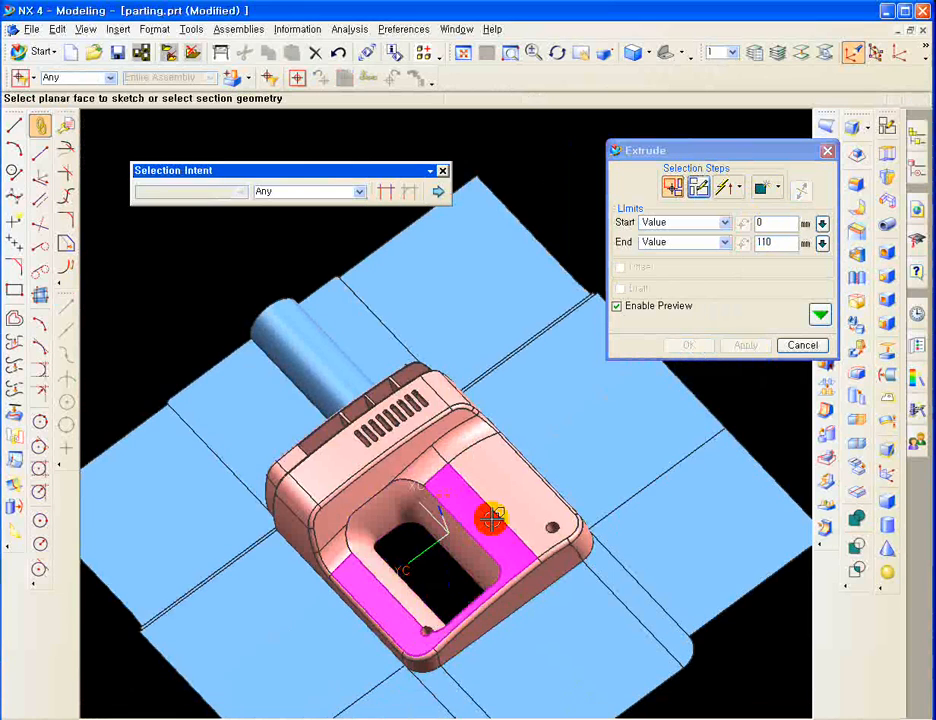
Close the Extrude command and examine the housing's underside, including its handle opening and vent slots
middle_click_drag(492, 517, 520, 372)
scroll(456, 263, "up", 3)
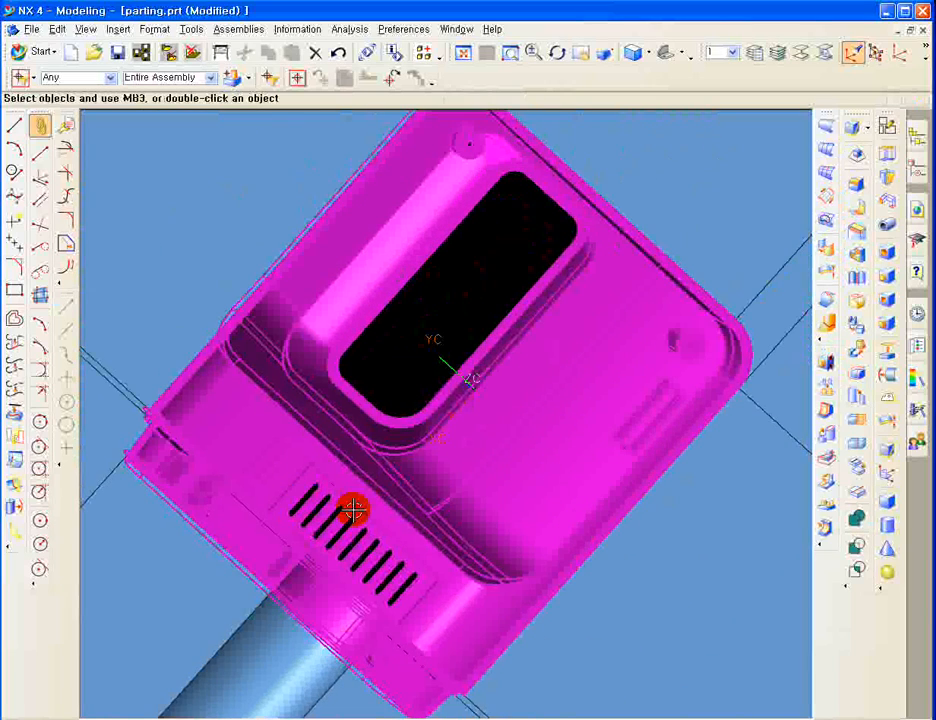
middle_click_drag(353, 510, 351, 426)
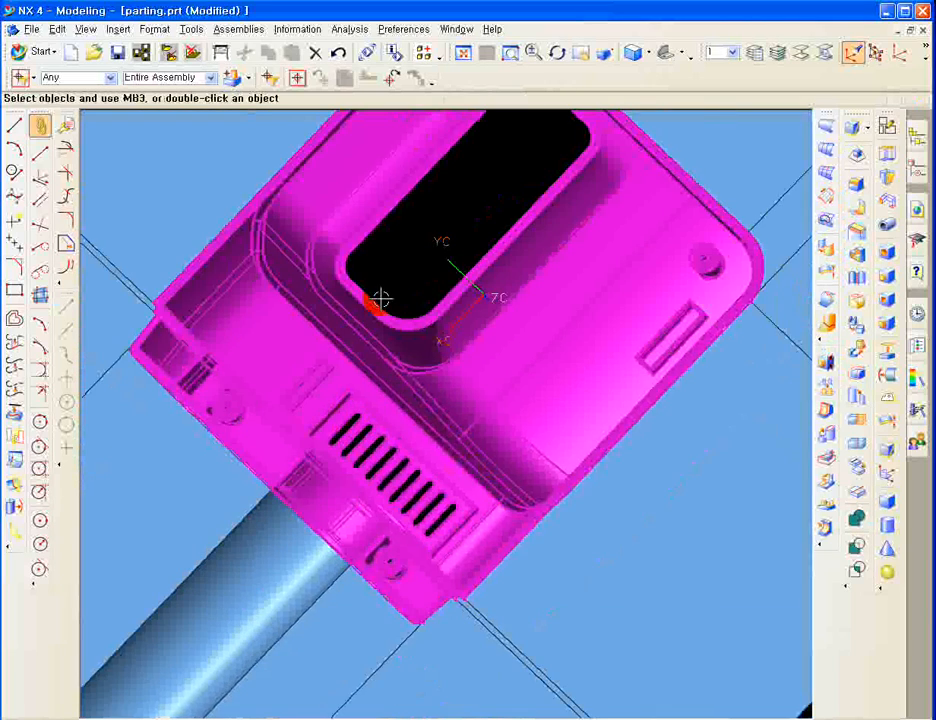
right_click(431, 294)
middle_click_drag(431, 294, 433, 356, "shift")
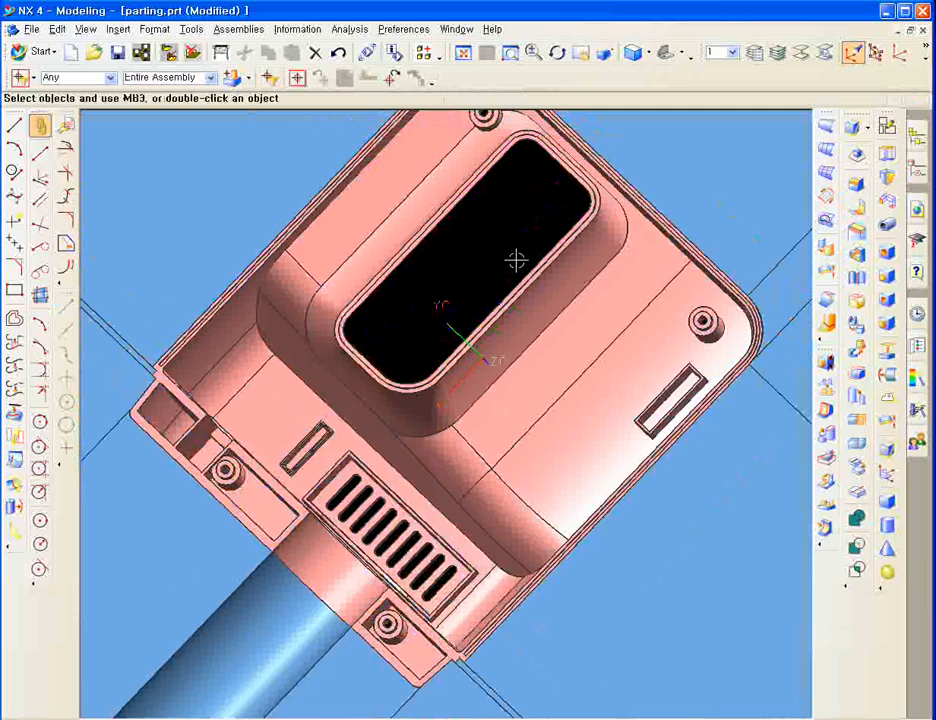
middle_click_drag(501, 215, 496, 283, "shift")
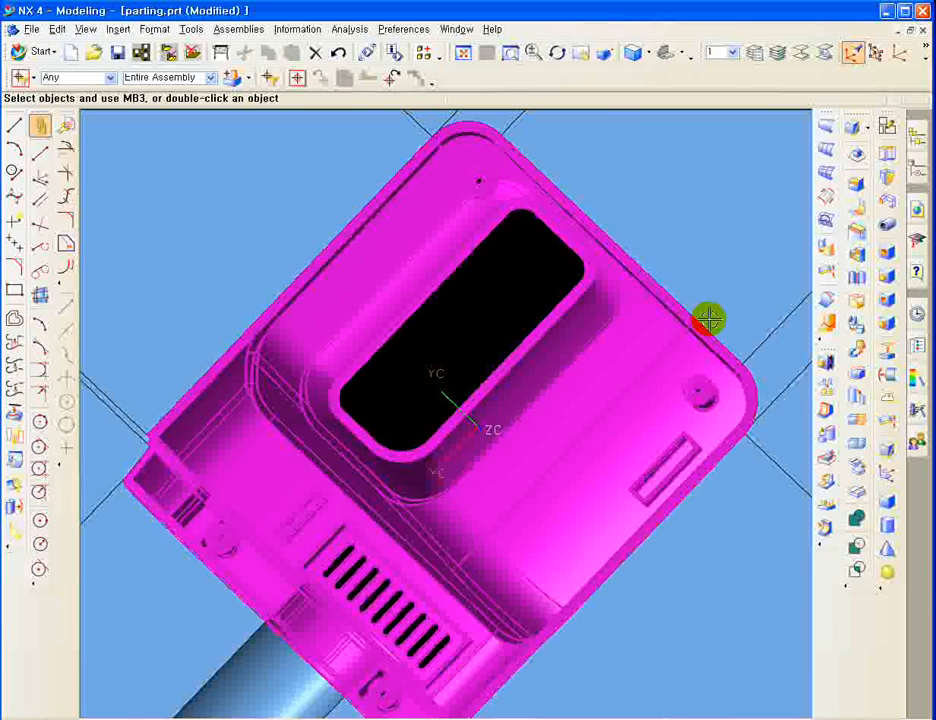
scroll(530, 249, "up", 3)
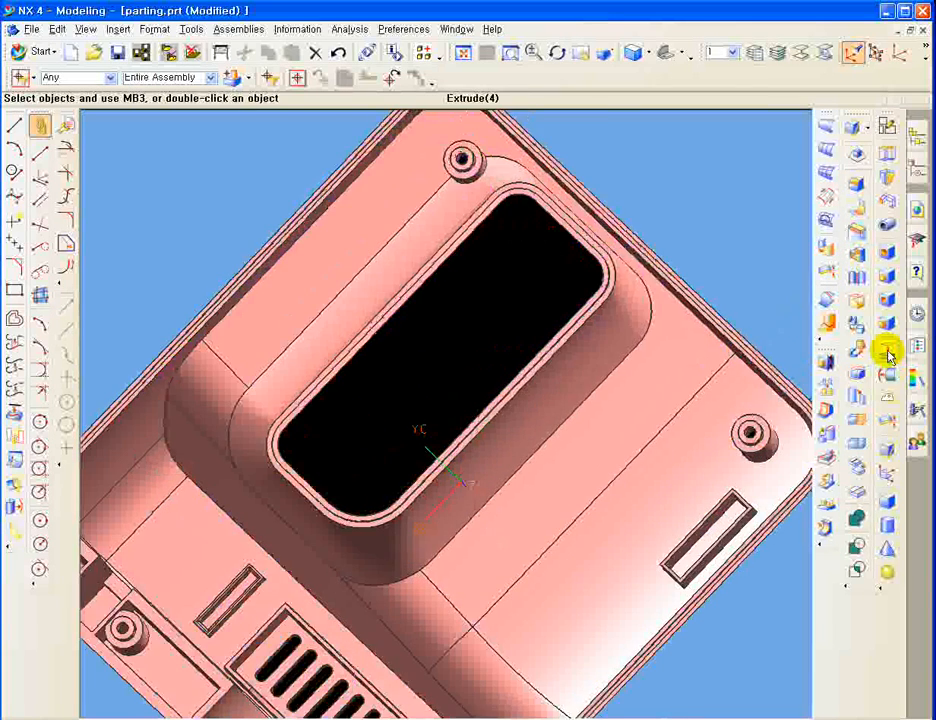
Extract the slotted vent recess face as a Same Type Surface with Delete Holes and Blank Original turned off
left_click(888, 351)
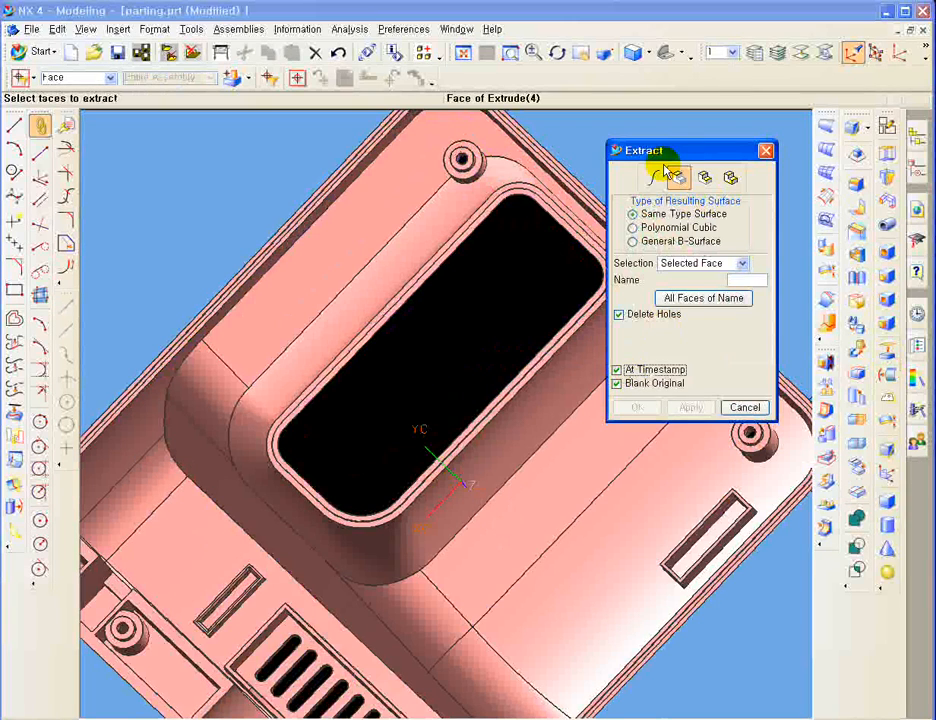
left_click_drag(655, 148, 710, 172)
left_click(674, 338)
scroll(610, 270, "up", 2)
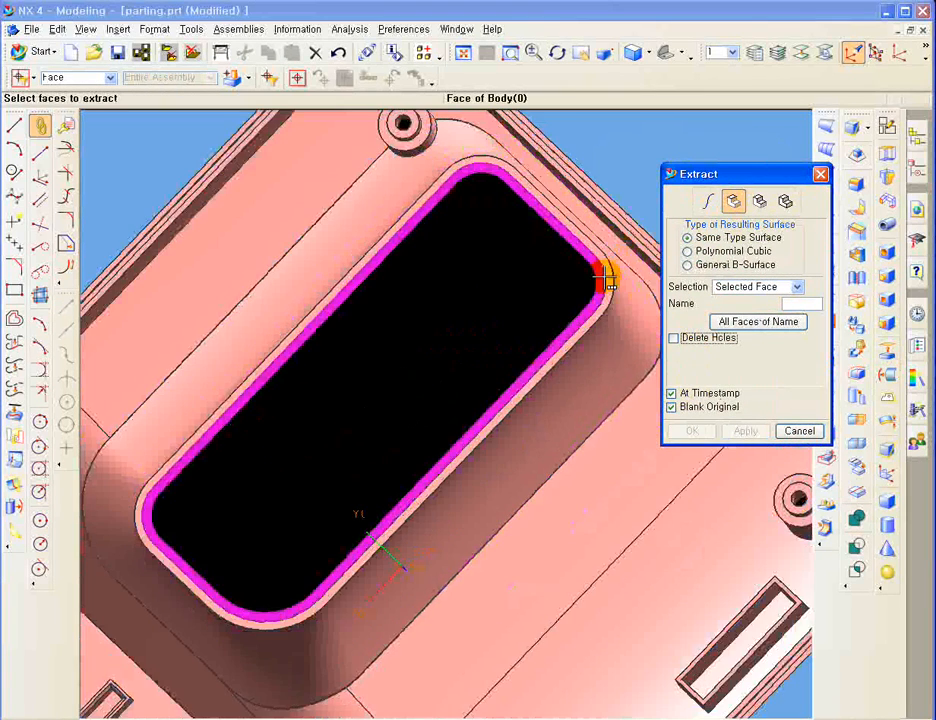
scroll(605, 277, "down", 3)
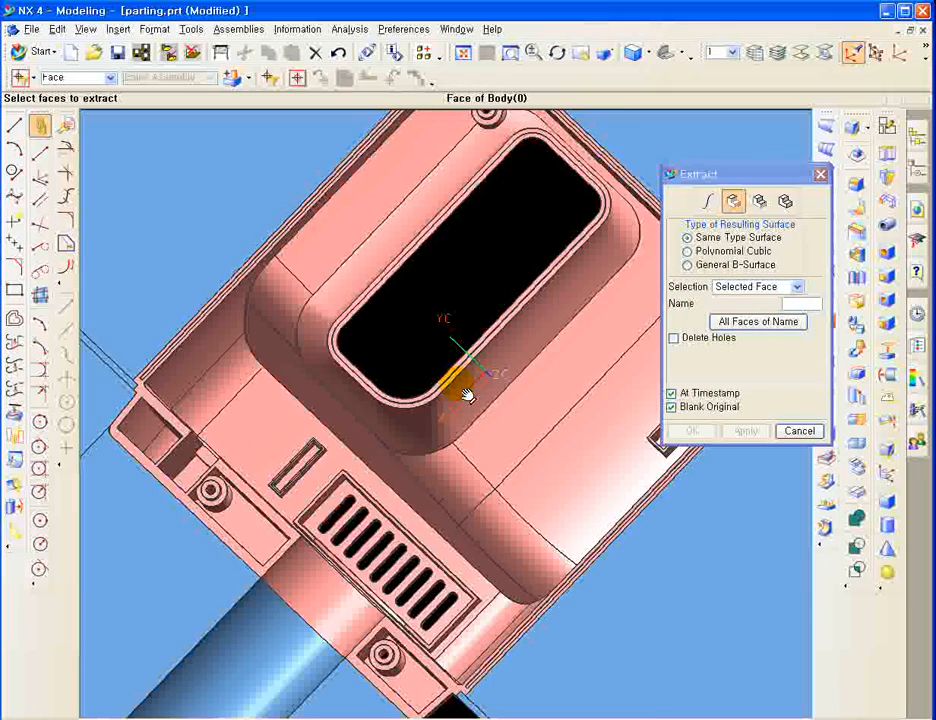
middle_click_drag(344, 518, 352, 354, "shift")
scroll(415, 360, "up", 3)
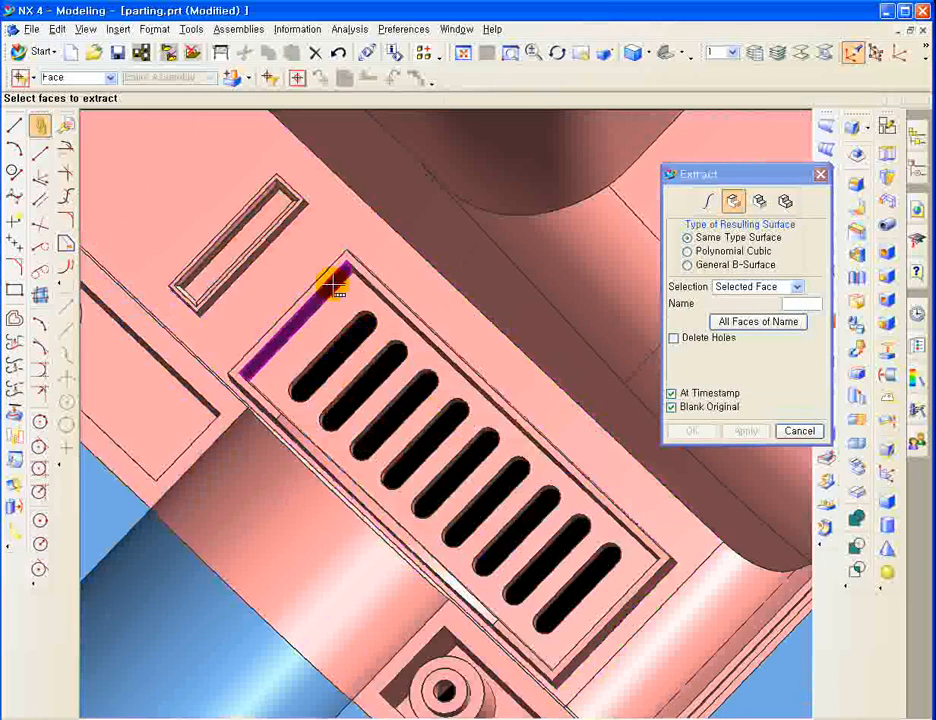
left_click(400, 312)
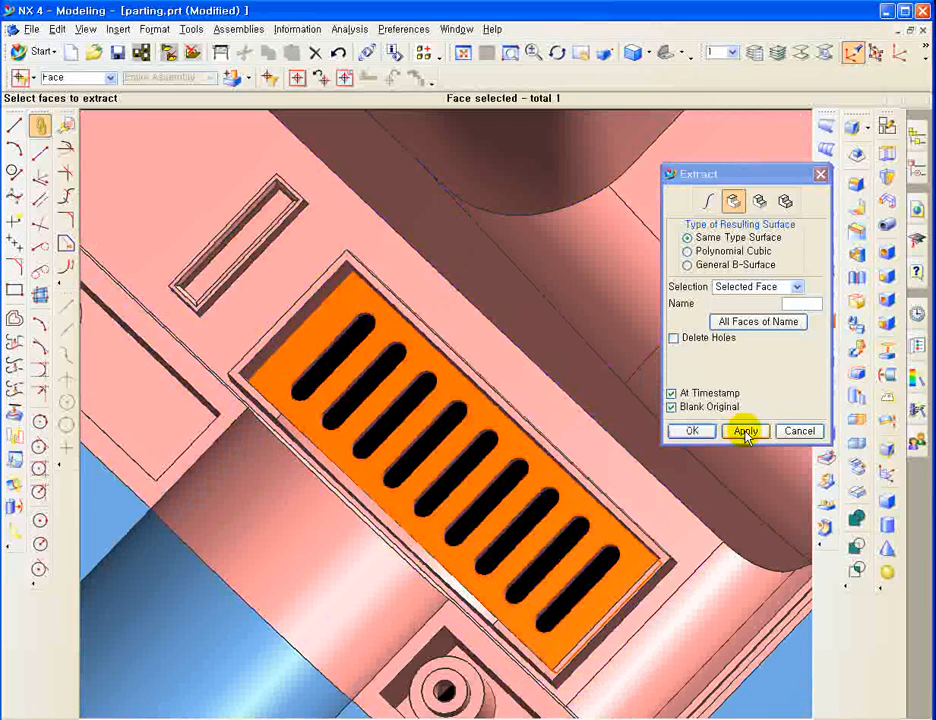
left_click(672, 407)
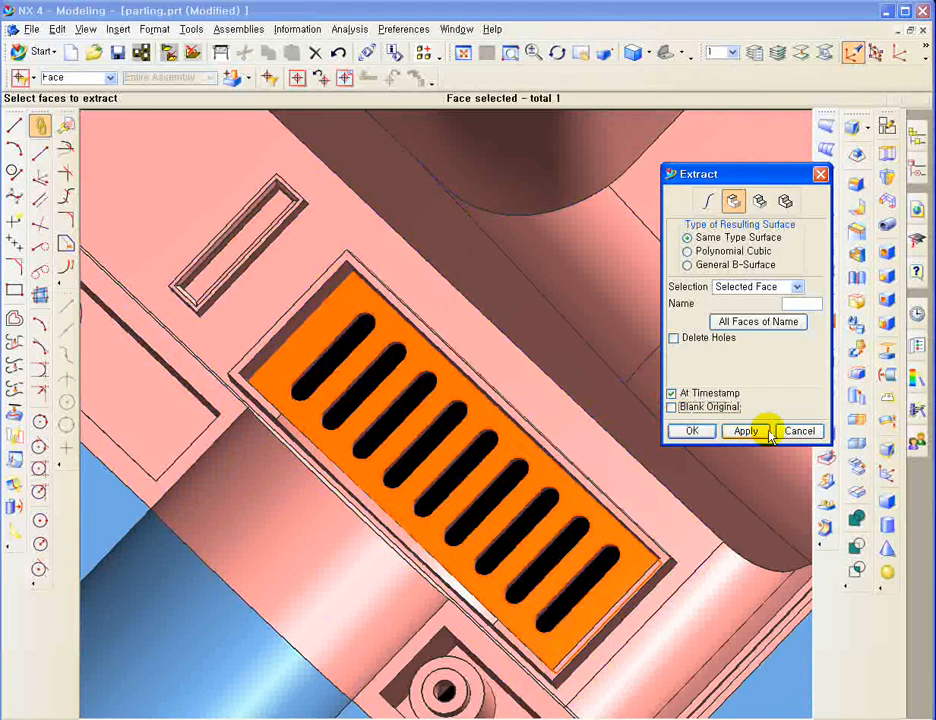
left_click(746, 431)
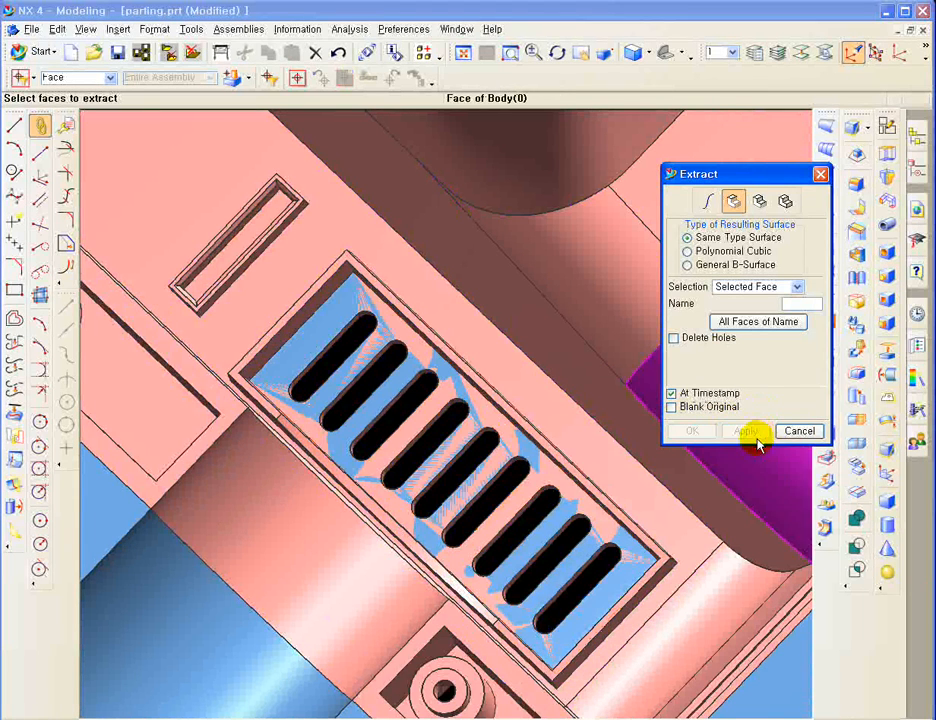
Extract the slotted vent recess face a second time with Delete Holes turned on
left_click(674, 339)
left_click(400, 328)
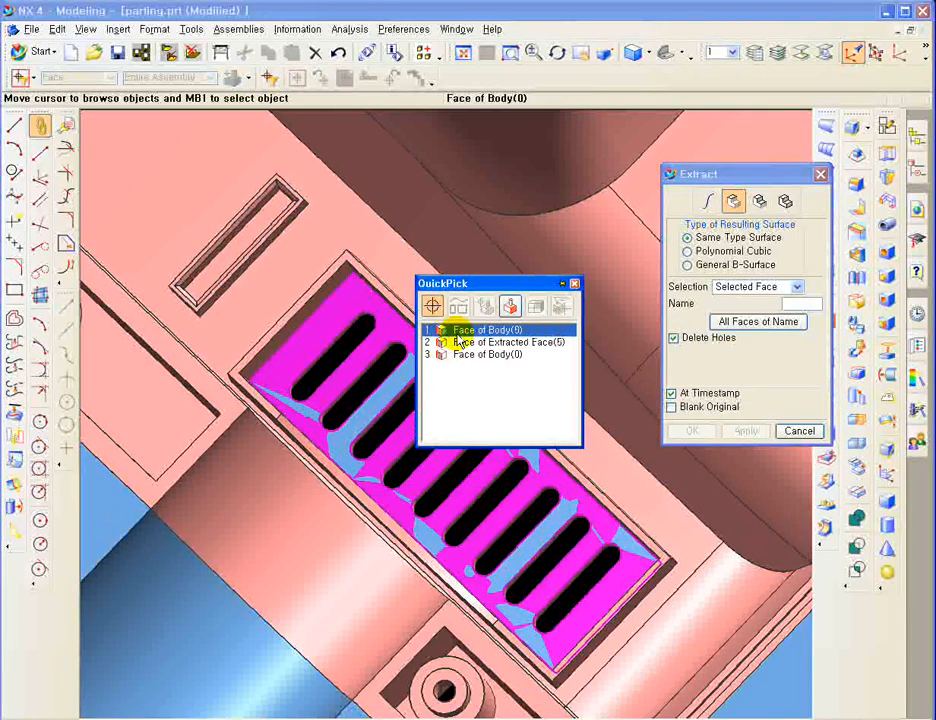
left_click(458, 330)
left_click(760, 431)
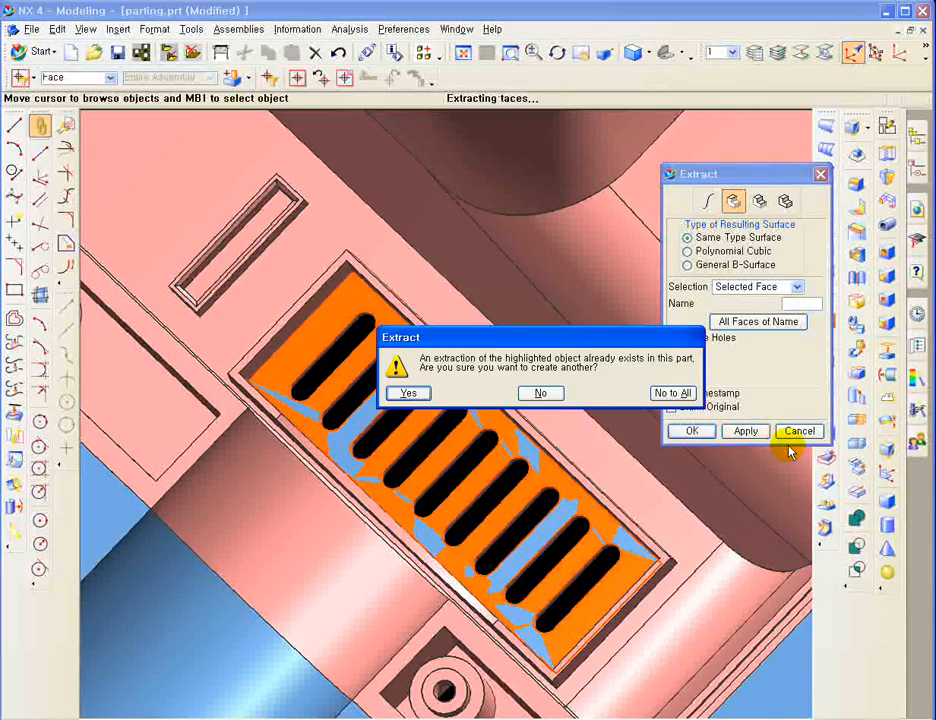
left_click(408, 393)
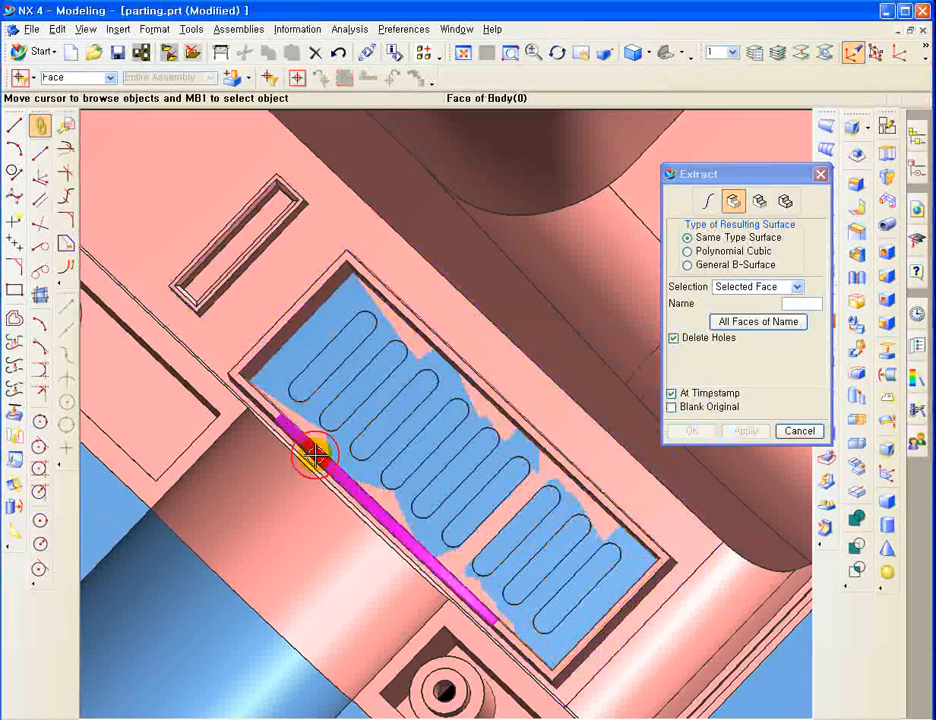
Extract the narrow rim face around the handle opening with Delete Holes turned off
scroll(313, 455, "up", 5)
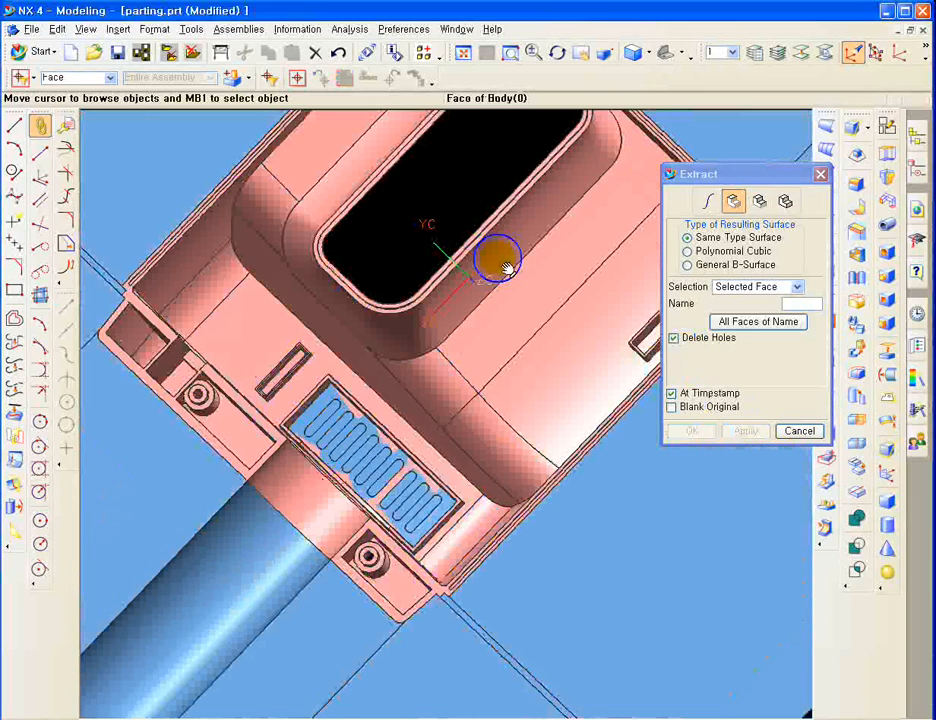
scroll(505, 266, "down", 5)
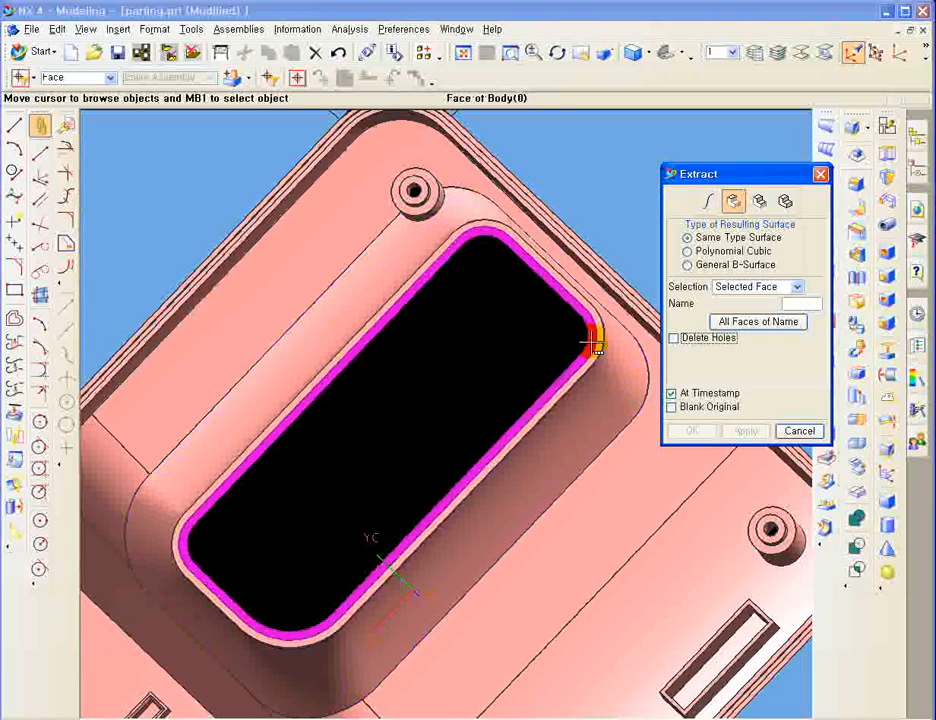
left_click(591, 341)
left_click(654, 358)
left_click(744, 431)
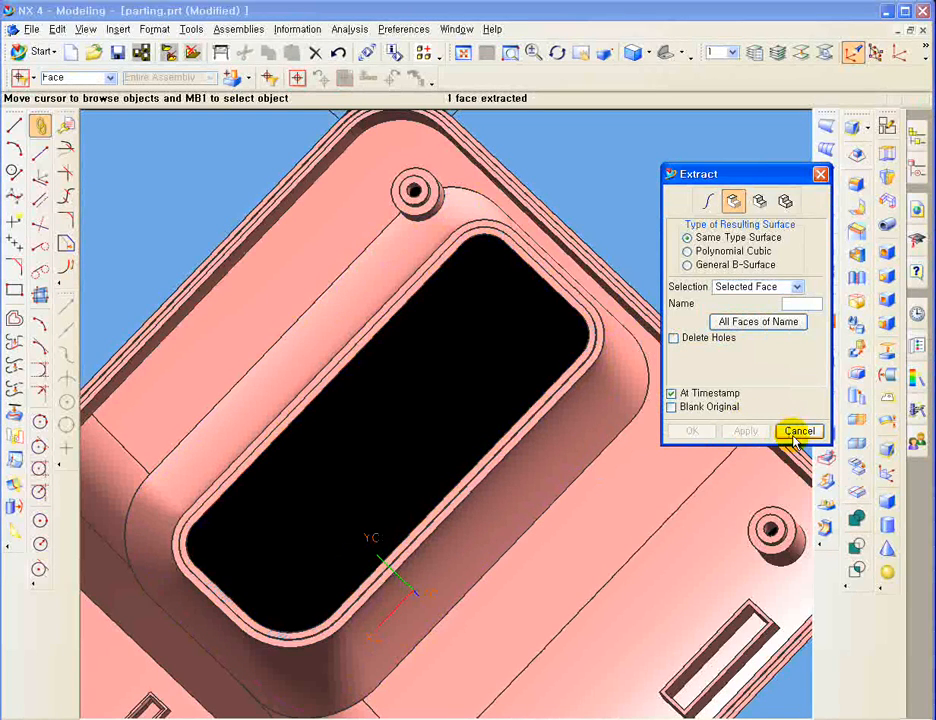
left_click(560, 378)
left_click(623, 384)
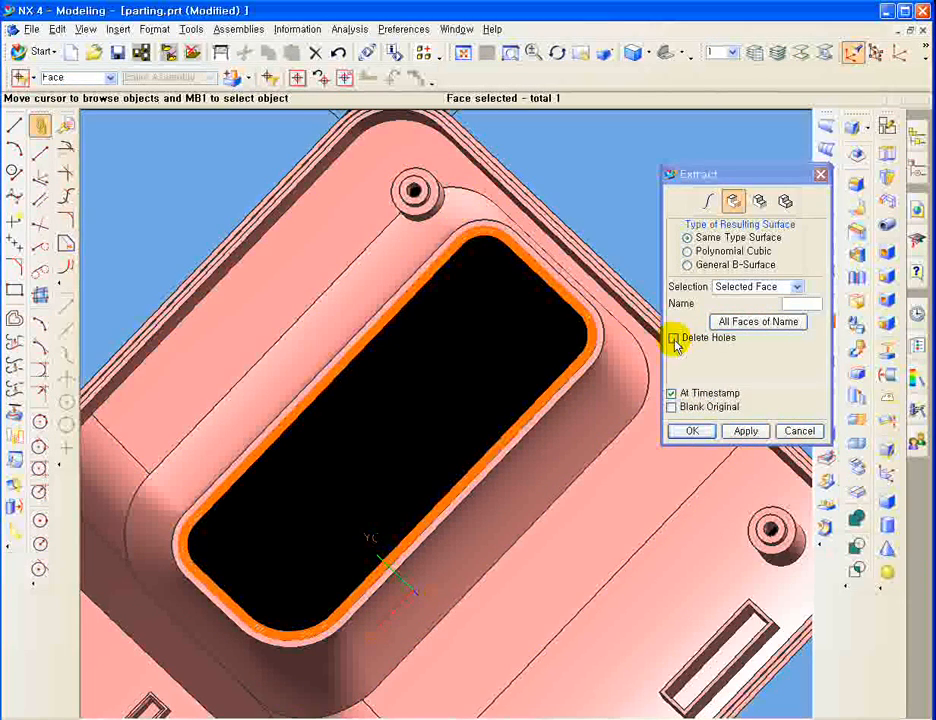
left_click(808, 432)
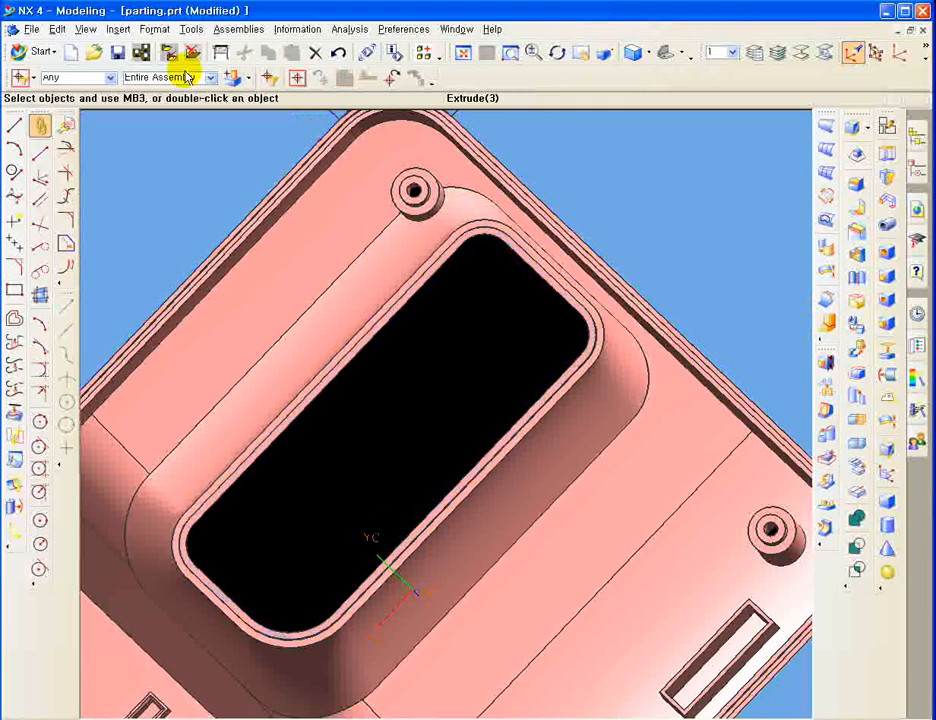
Enlarge the rim face of the handle opening with All turned on, extending the sheet beyond the opening on every side
left_click(58, 29)
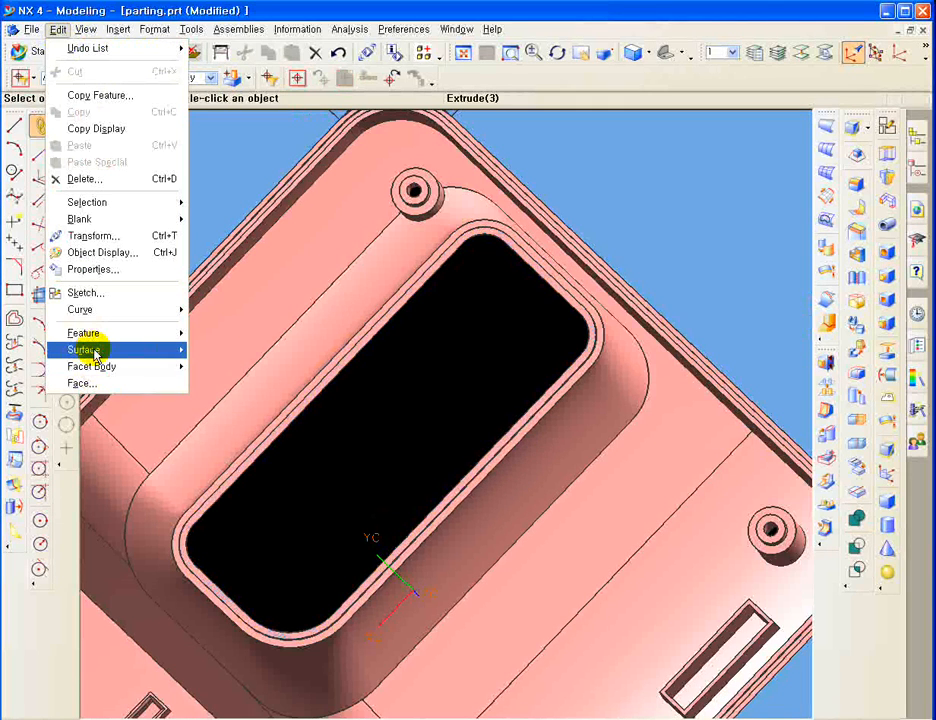
mouse_move(95, 352)
left_click(232, 403)
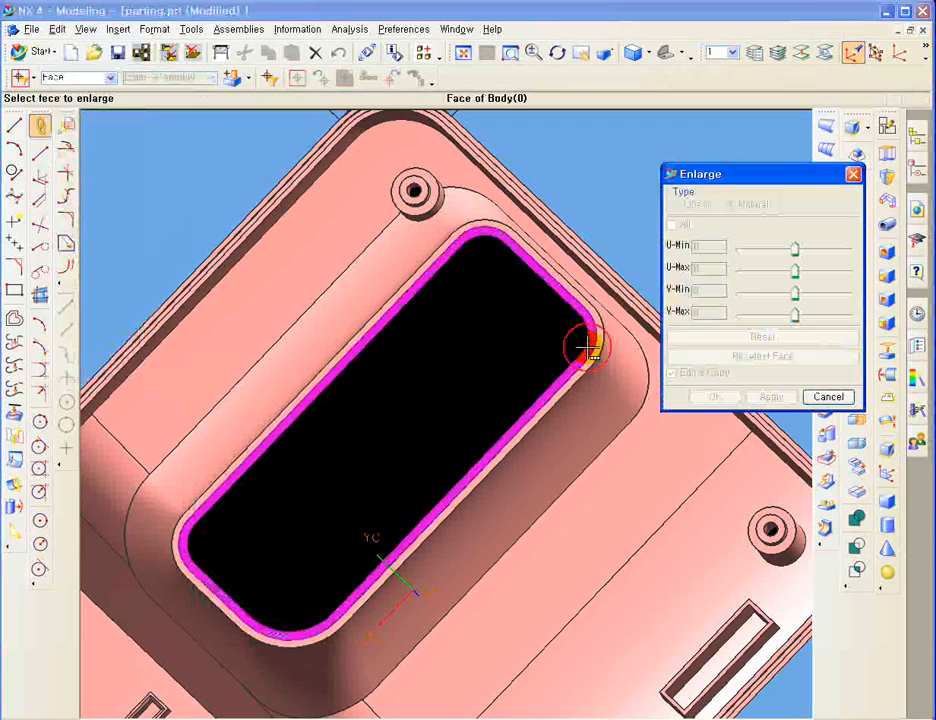
left_click(585, 345)
left_click(631, 351)
left_click(671, 225)
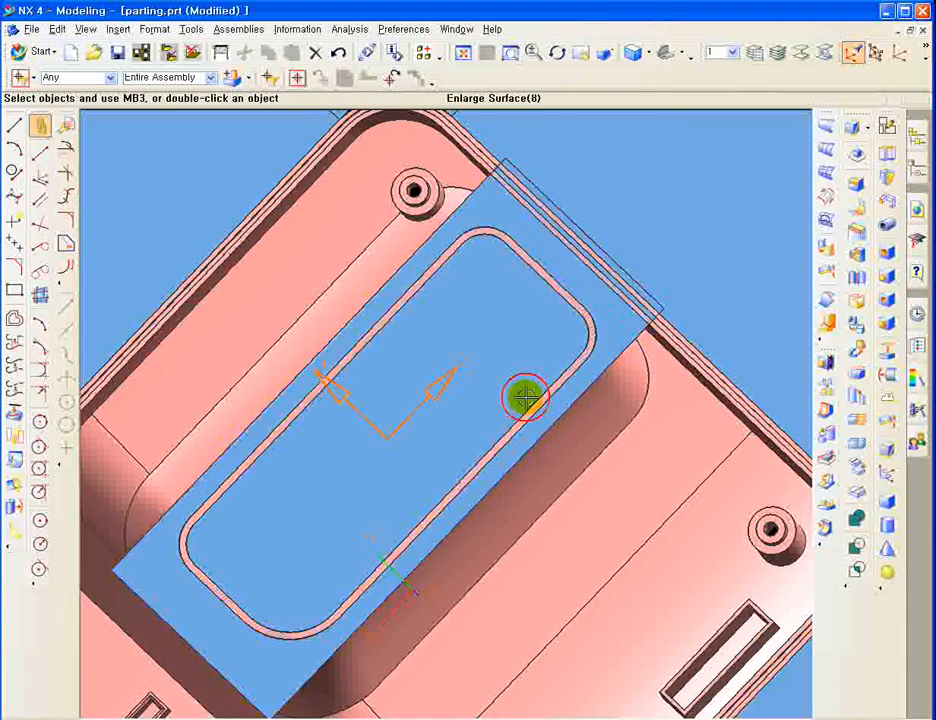
Blank the housing solid body
scroll(525, 398, "down", 4)
middle_click_drag(514, 443, 519, 397, "shift")
key("ctrl+b")
left_click(562, 434)
middle_click(489, 393)
Blank all the surrounding extruded parting sheets, keeping only the handle opening and vent sheets displayed
scroll(489, 430, "up", 3)
scroll(489, 429, "down", 3)
key("ctrl+b")
left_click_drag(623, 668, 397, 606)
left_click_drag(324, 584, 236, 453)
left_click(472, 205)
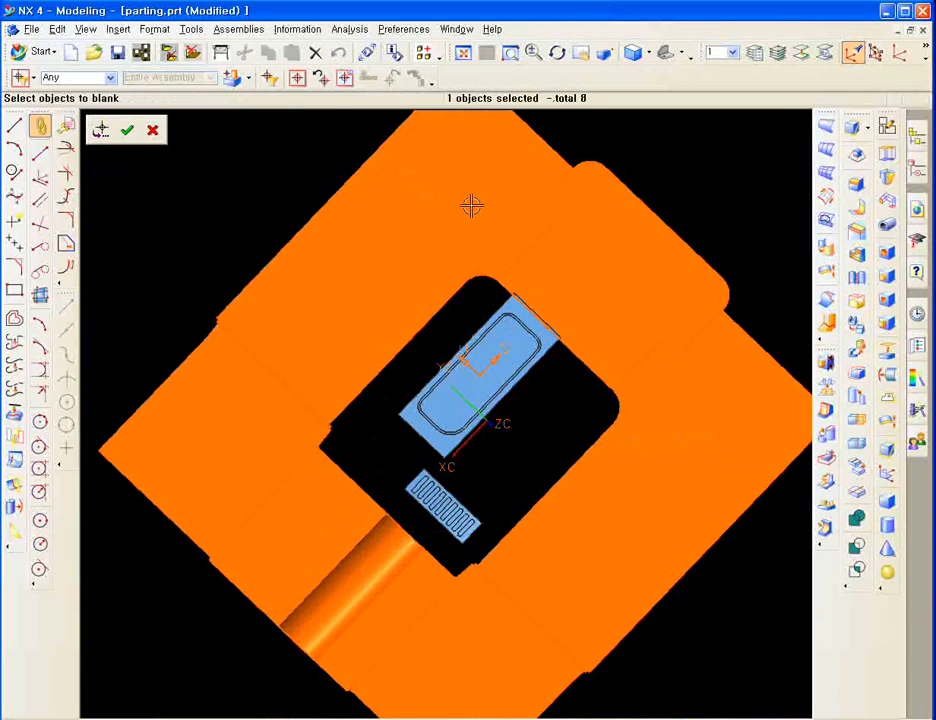
middle_click(699, 486)
Subtract the extracted rim face from the enlarged sheet over the handle opening without retaining the tool or target
scroll(537, 416, "up", 3)
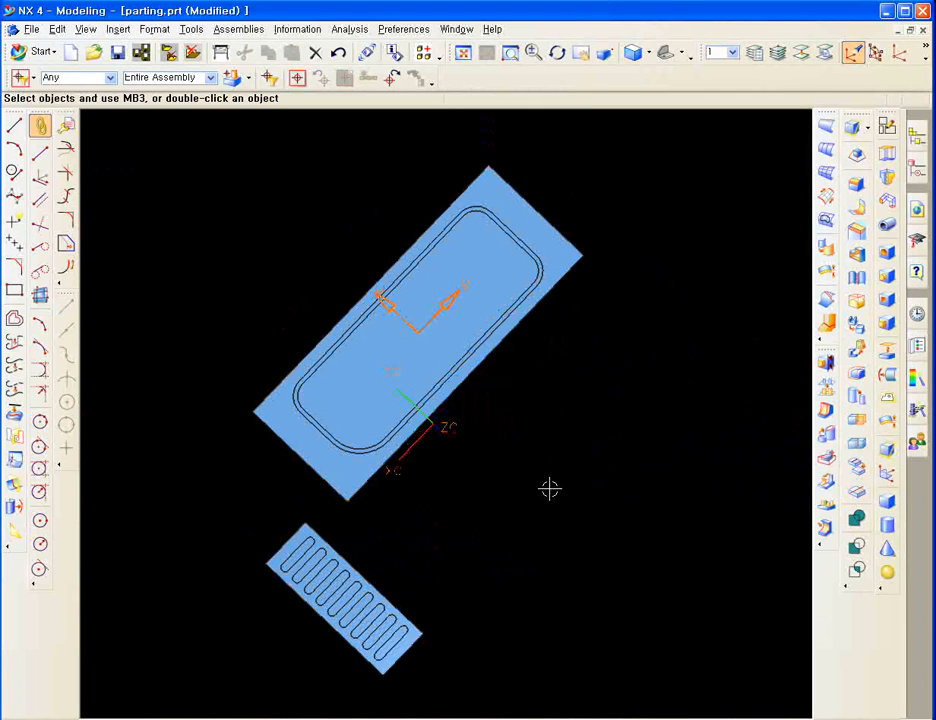
middle_click_drag(549, 488, 557, 492, "shift")
left_click(547, 224)
scroll(547, 224, "up", 1)
left_click(856, 546)
left_click(569, 267)
left_click(547, 278)
left_click(768, 307)
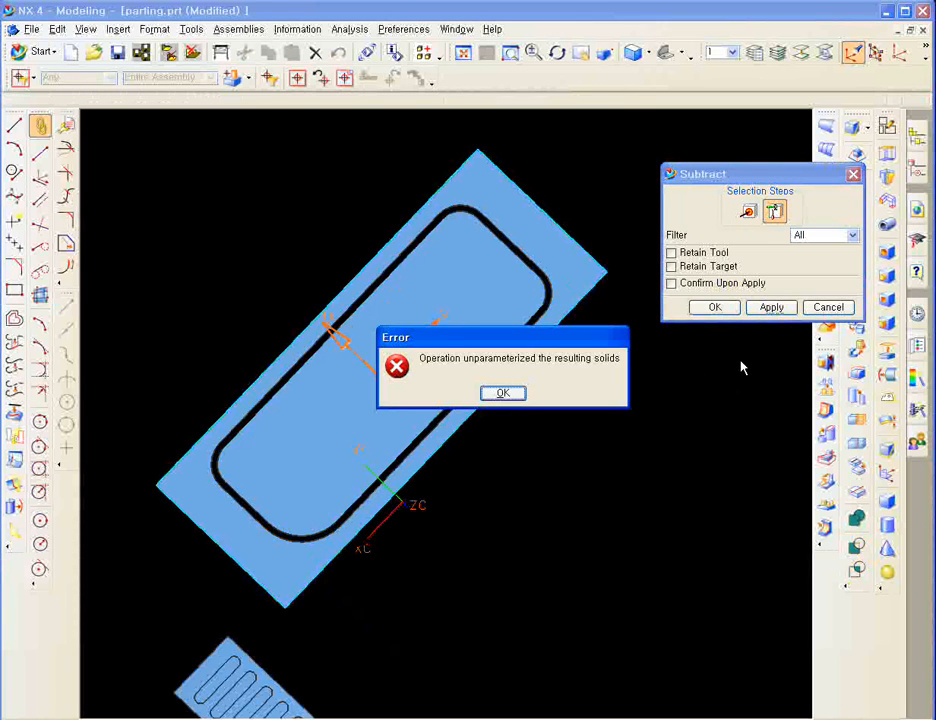
left_click(505, 394)
Subtract the slotted vent sheet from the hole-free vent sheet to obtain separate slot patches, and close Subtract
middle_click_drag(568, 492, 617, 487, "shift")
scroll(590, 205, "up", 1)
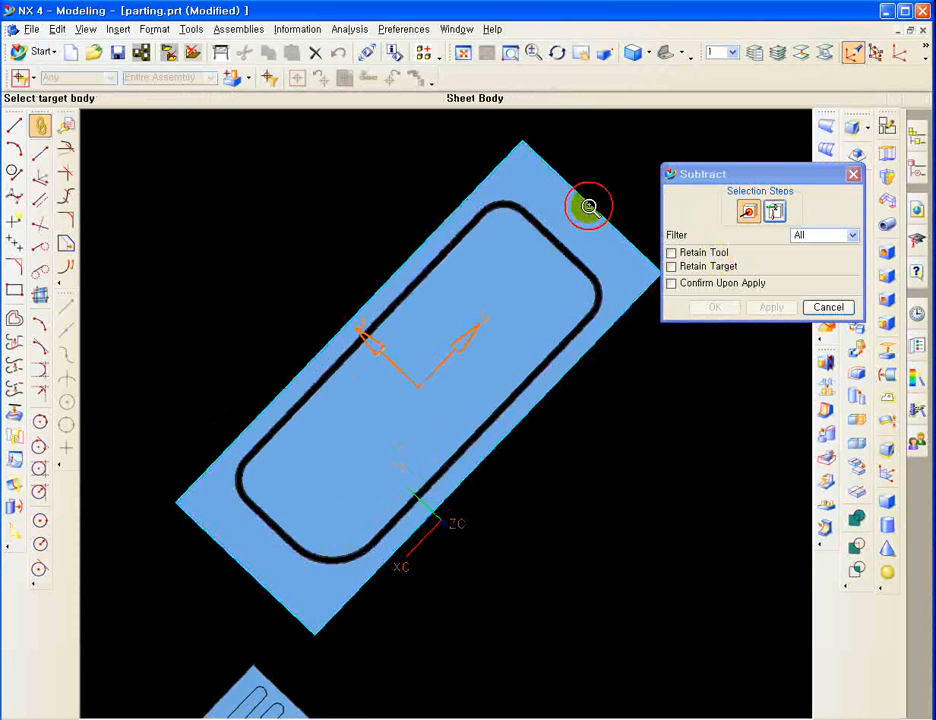
scroll(589, 206, "down", 1)
middle_click_drag(503, 559, 503, 339, "shift")
scroll(396, 400, "up", 3)
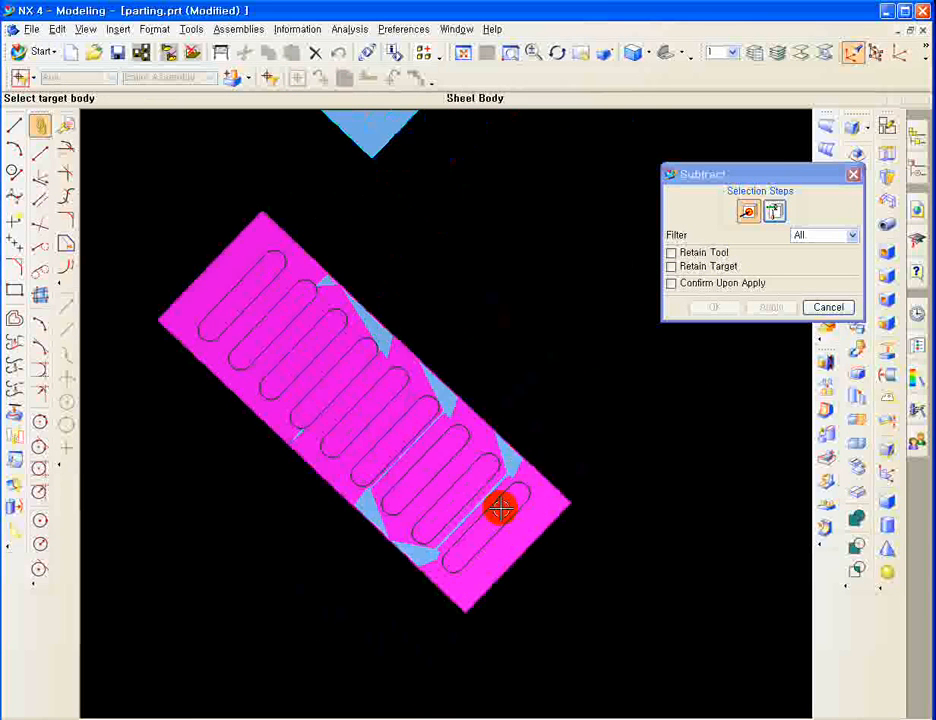
left_click(514, 467)
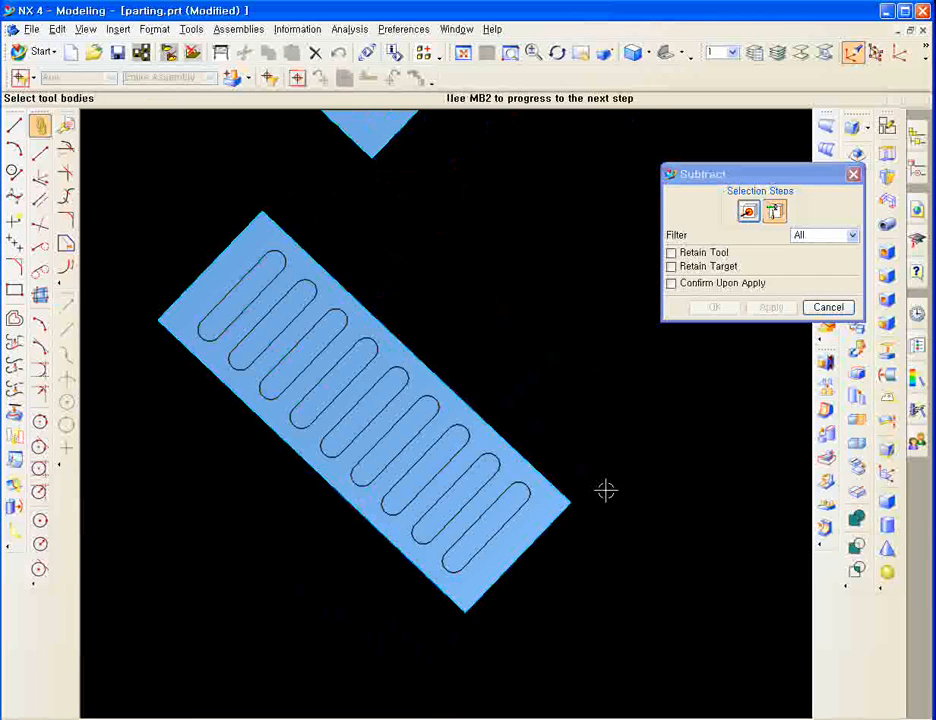
left_click(507, 462)
left_click(766, 307)
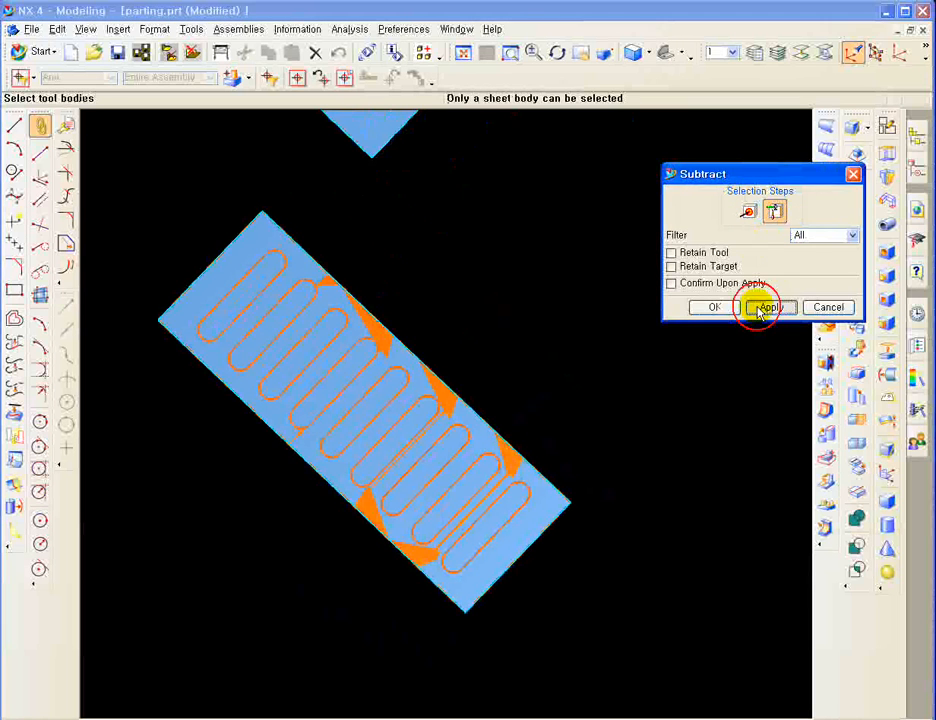
left_click(503, 393)
scroll(428, 490, "down", 1)
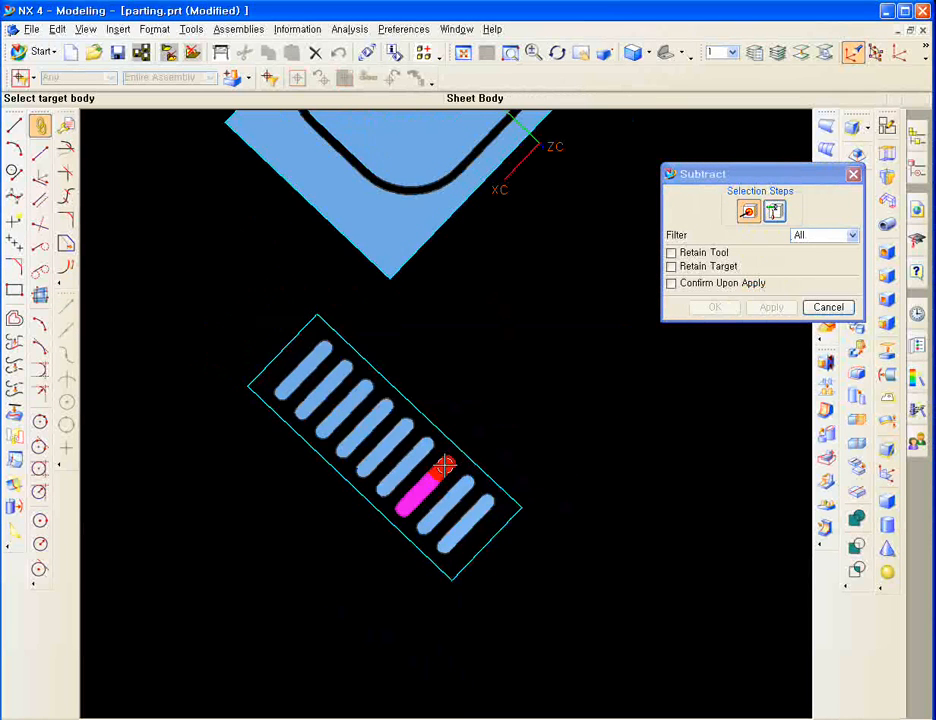
key("Escape")
Delete the leftover outer frame of the enlarged sheet, and unblank all hidden bodies
middle_click_drag(606, 264, 605, 441, "shift")
key("ctrl+d")
left_click(393, 422)
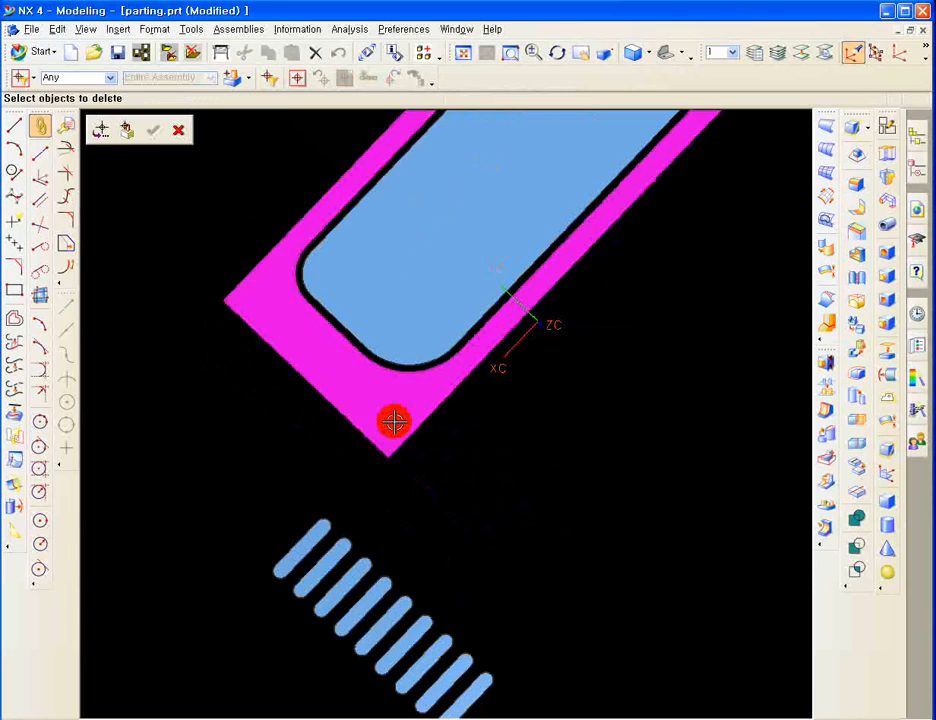
middle_click(393, 422)
scroll(441, 512, "down", 2)
key("ctrl+shift+u")
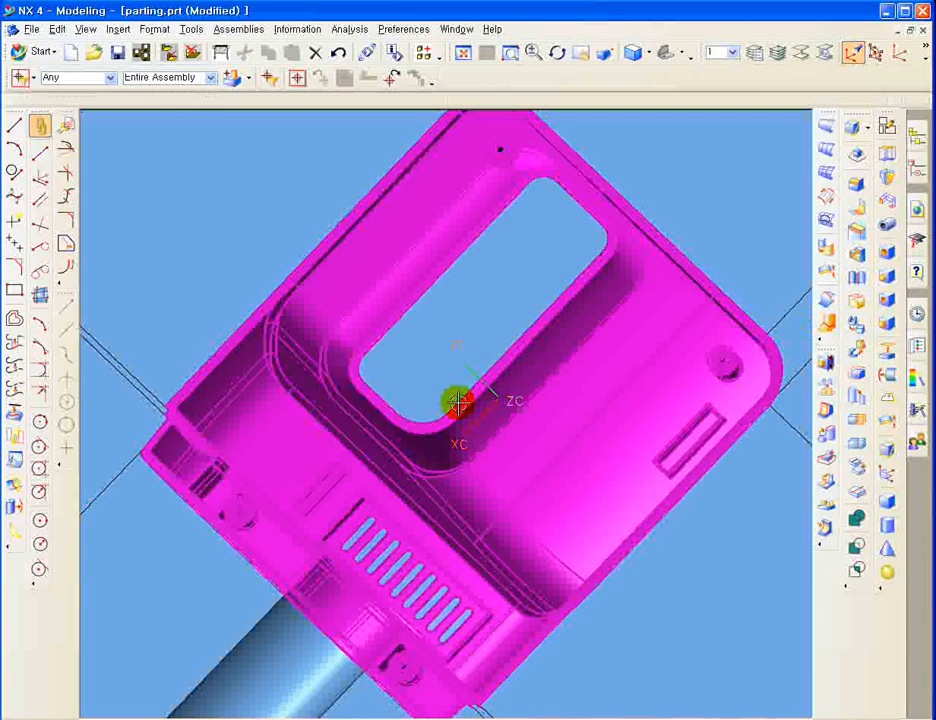
Cap the hole in the rear boss nearest the narrow side slot with a bounded plane on its circular edge
middle_click_drag(457, 401, 554, 385)
scroll(605, 288, "up", 4)
key("ctrl+F2")
left_click(533, 336)
scroll(460, 428, "up", 5)
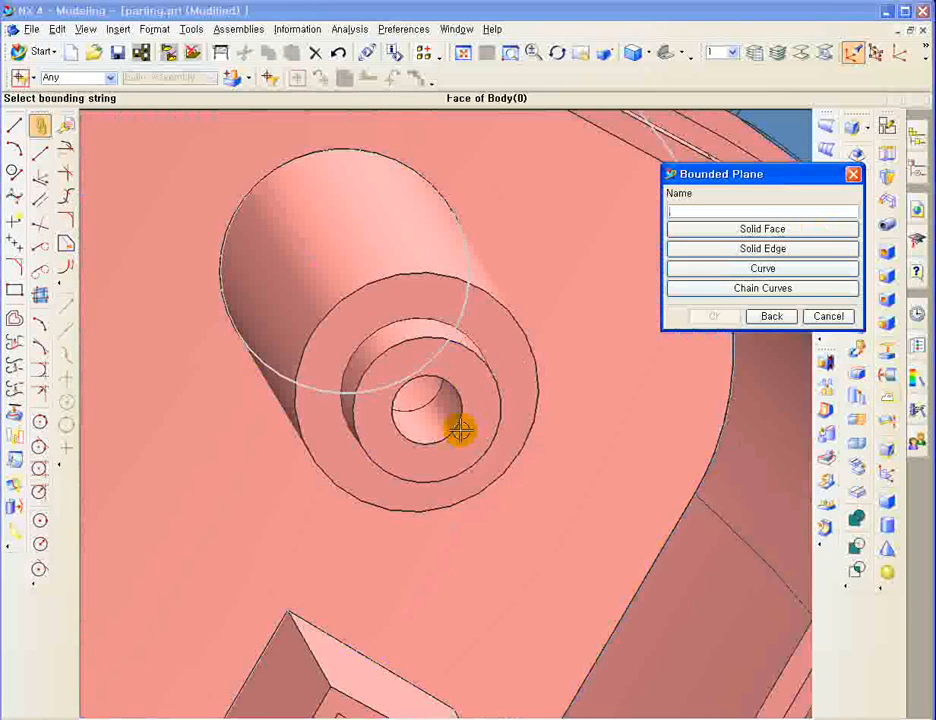
left_click(458, 430)
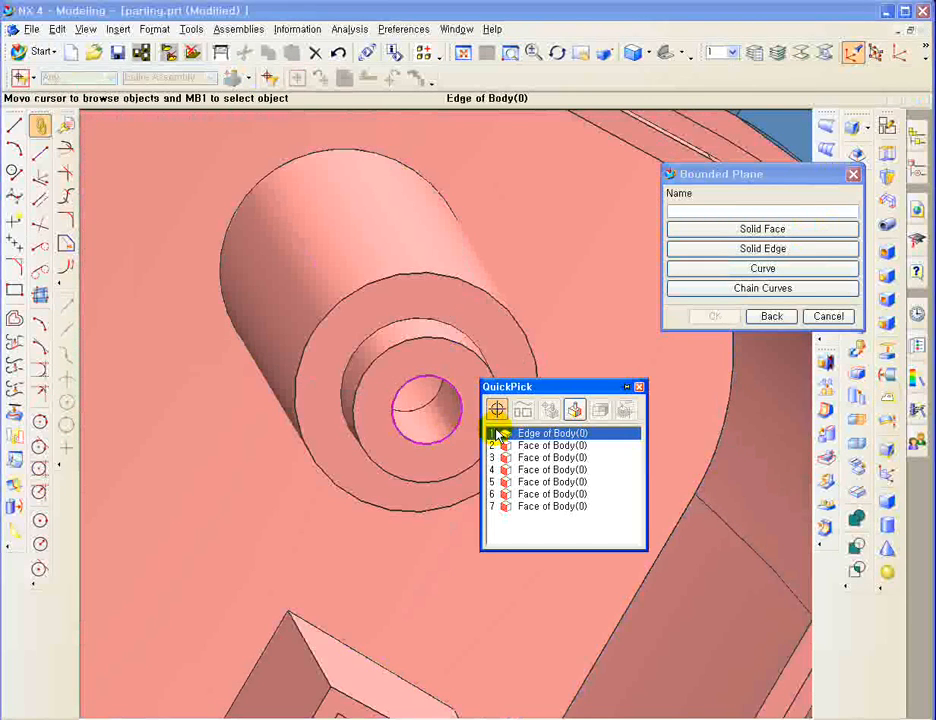
left_click(592, 435)
left_click(712, 316)
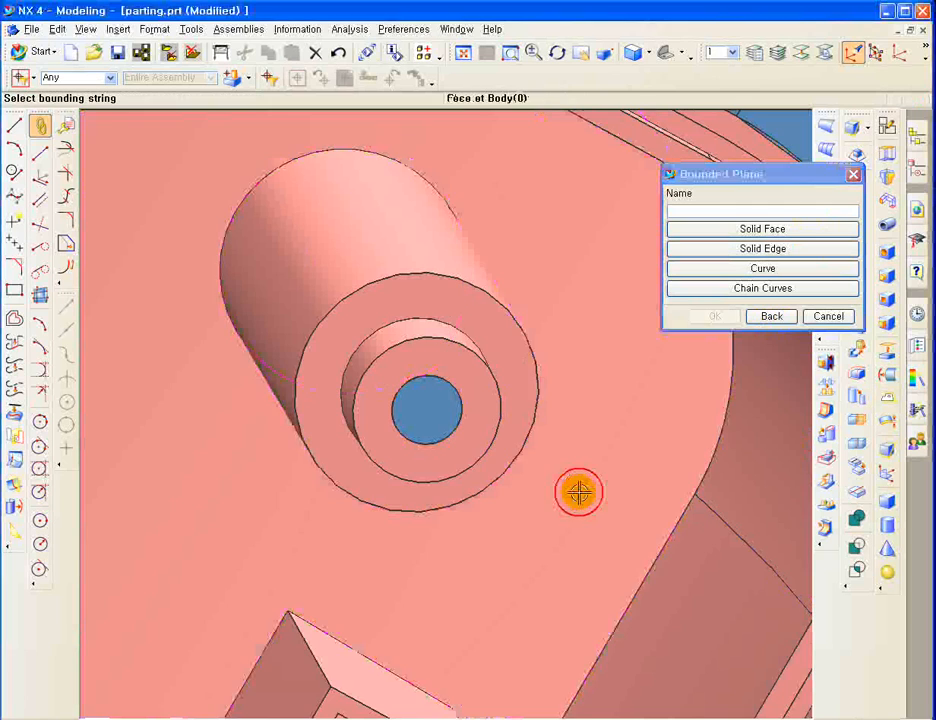
Create a bounded plane on the hole edge of the other rear boss, beside the handle opening's corner
scroll(498, 448, "down", 5)
middle_click_drag(500, 448, 709, 538, "shift")
scroll(439, 320, "up", 5)
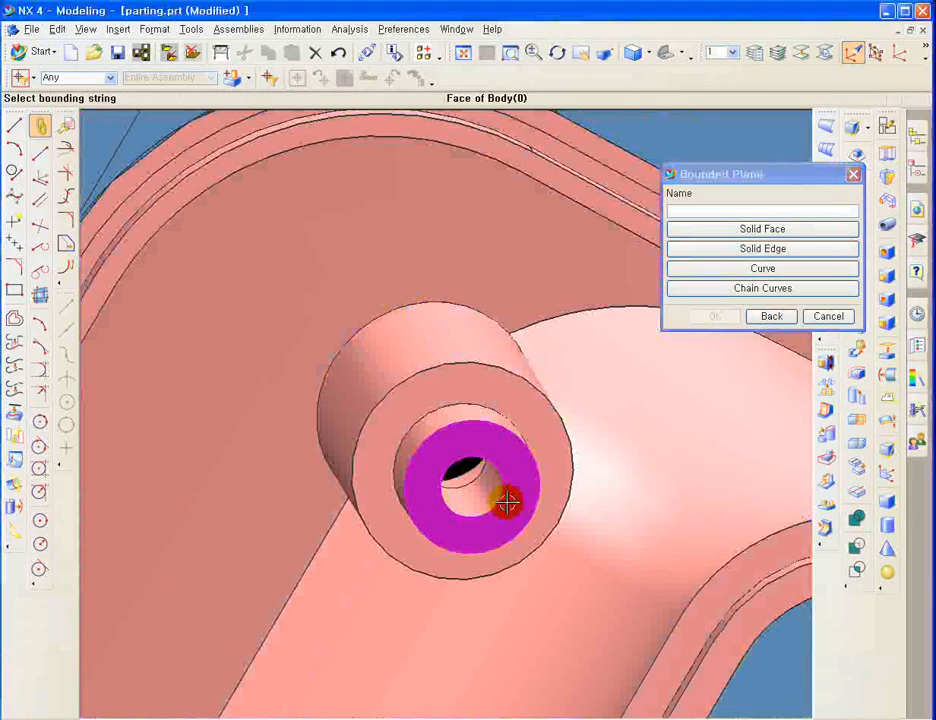
left_click(500, 502)
left_click(550, 500)
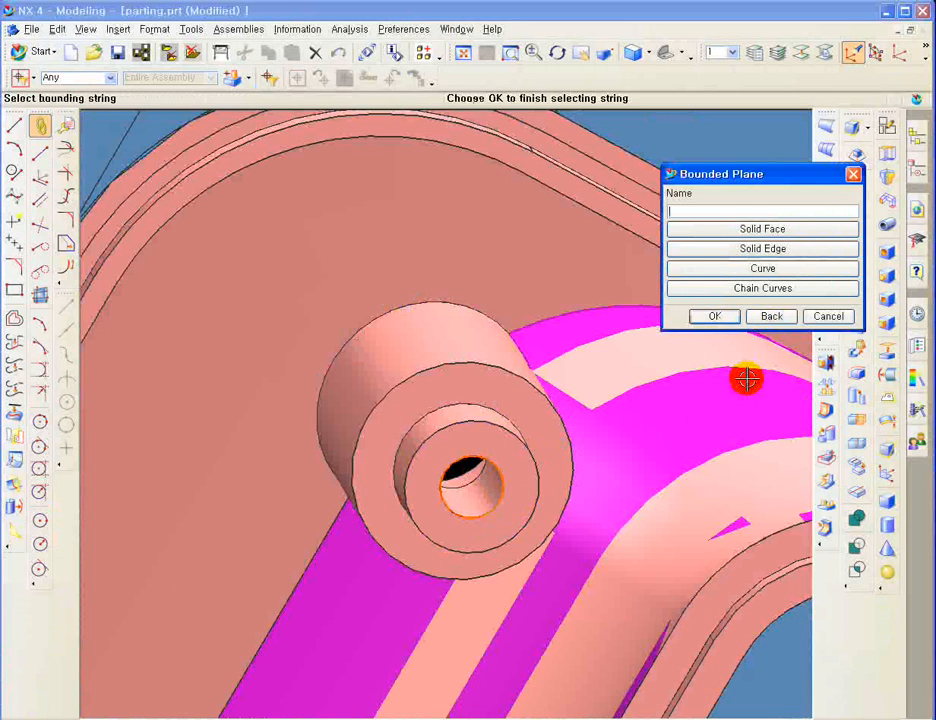
left_click(714, 316)
Create a bounded plane on the hole edge of the front boss in the long pocket beside the ribs
scroll(535, 506, "down", 6)
middle_click_drag(485, 600, 485, 563, "shift")
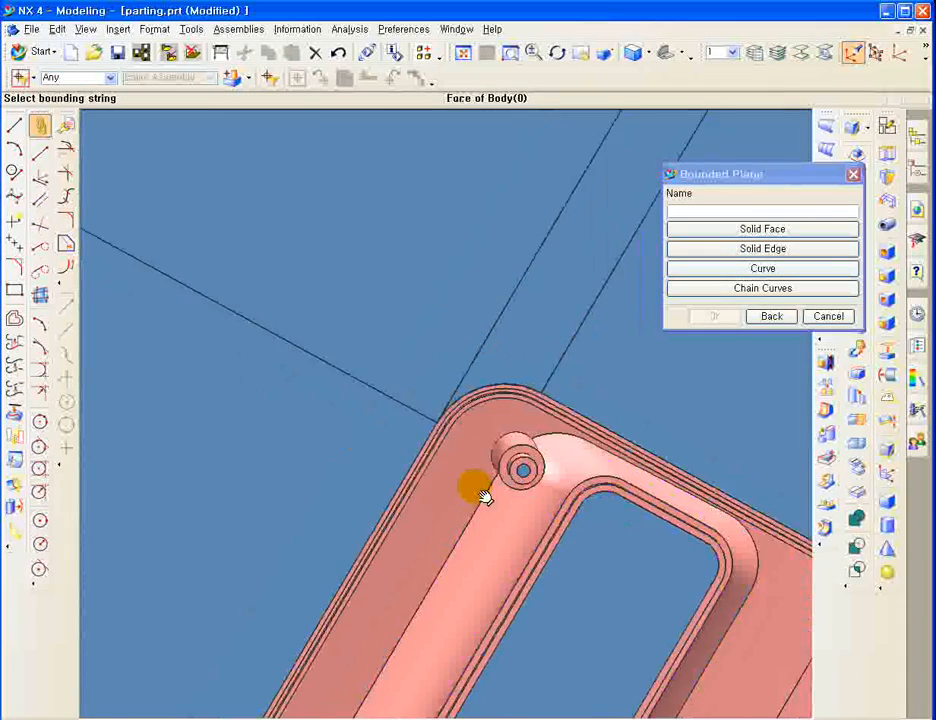
scroll(416, 411, "down", 5)
middle_click_drag(382, 600, 370, 428, "shift")
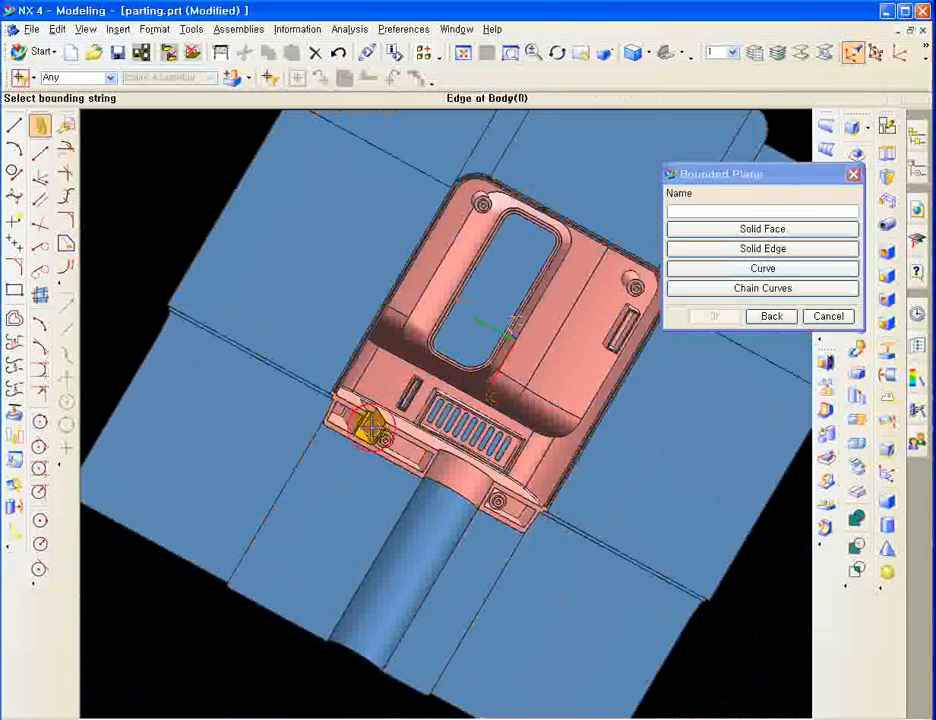
scroll(370, 428, "up", 6)
left_click(455, 554)
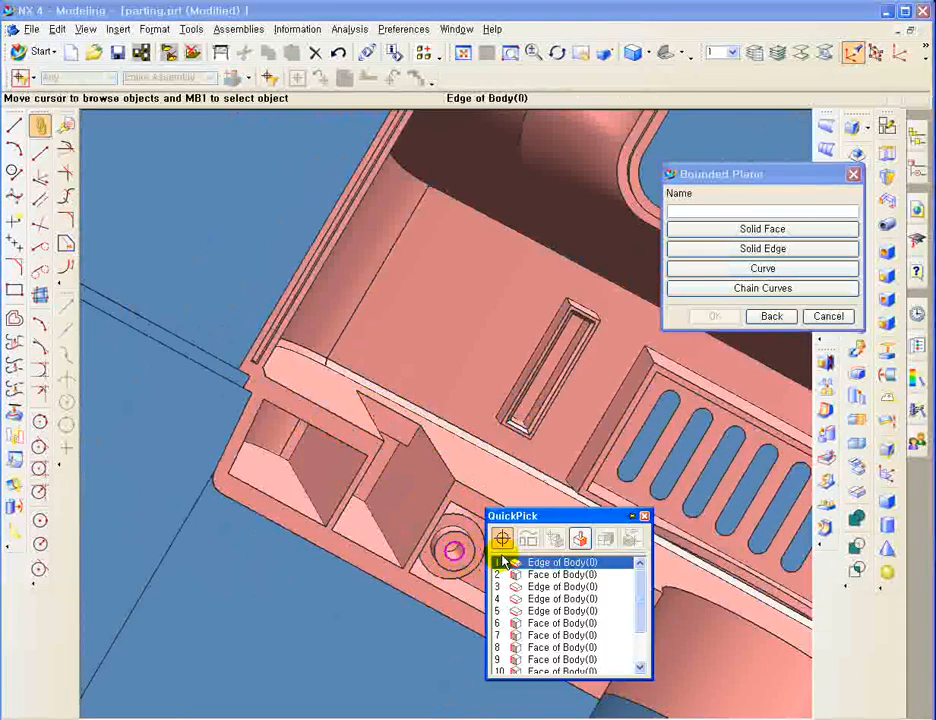
left_click(504, 562)
left_click(715, 316)
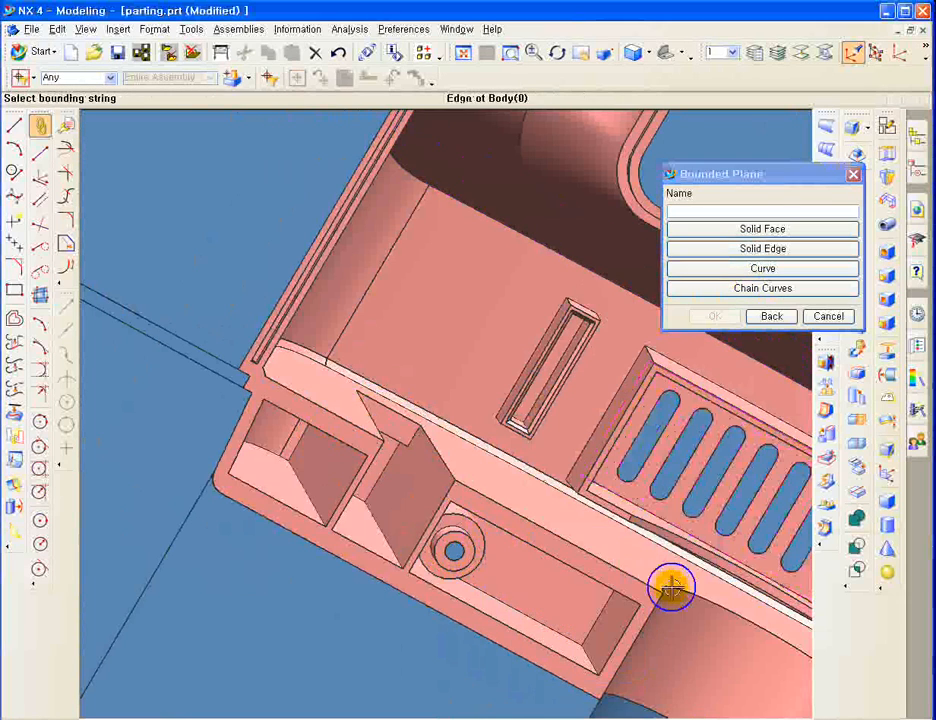
Create a bounded plane on the hole edge of the front boss across the half-round neck, and close Bounded Plane
middle_click_drag(671, 586, 369, 332, "shift")
scroll(643, 505, "up", 4)
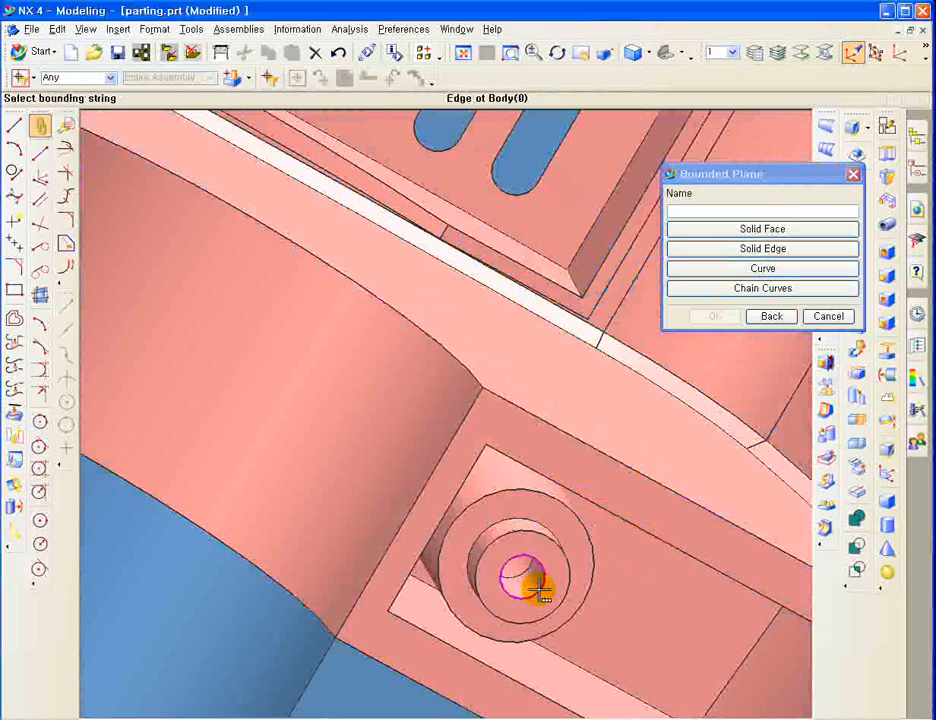
left_click(540, 590)
middle_click(560, 599)
scroll(586, 610, "down", 6)
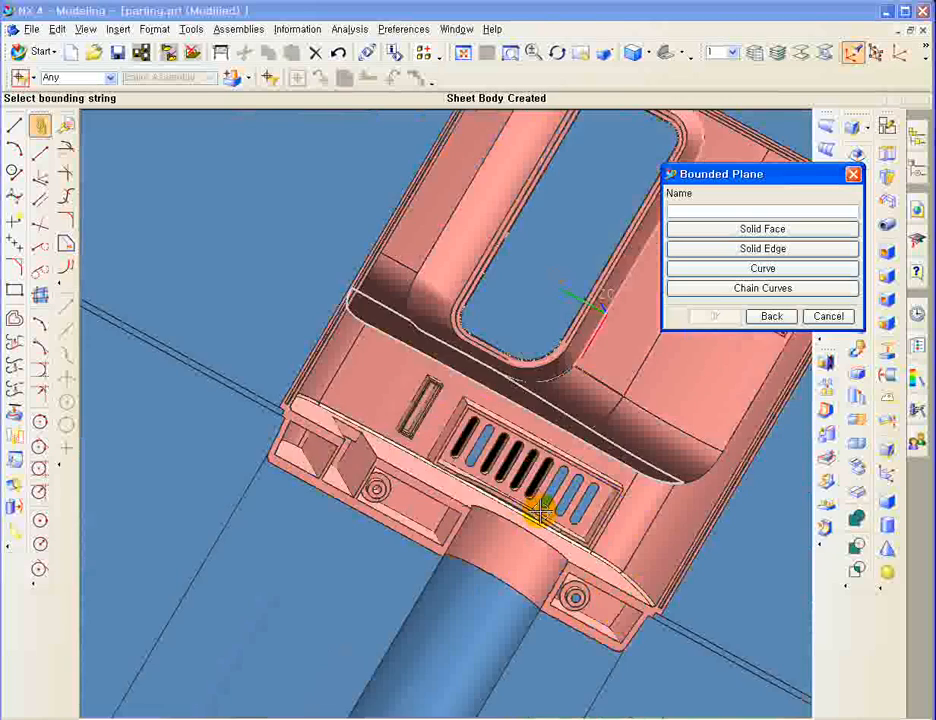
scroll(530, 491, "down", 2)
key("Home")
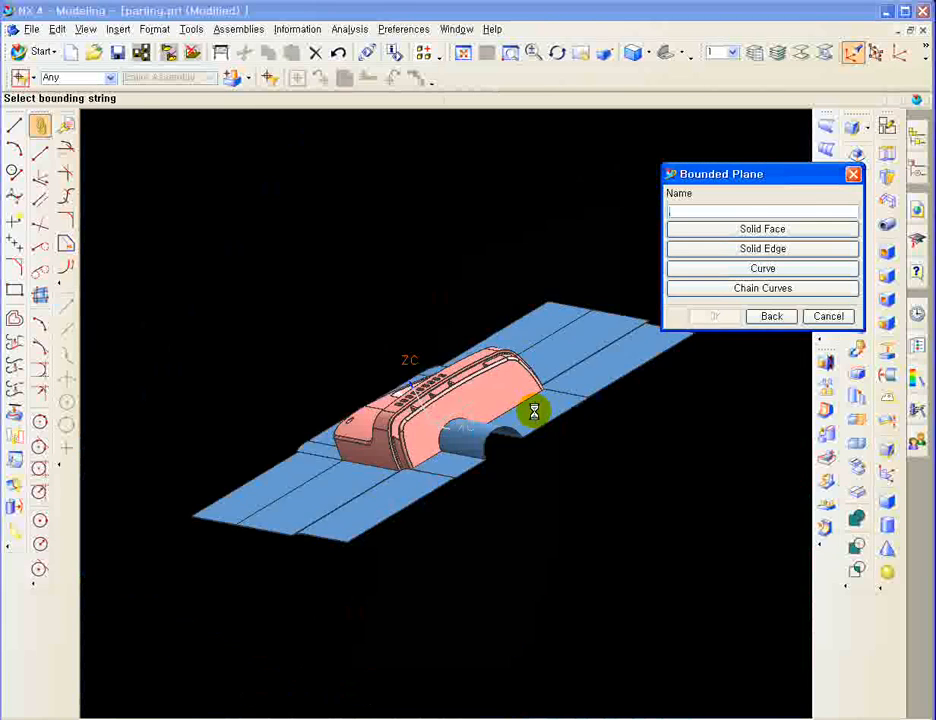
middle_click(529, 317)
Blank the housing solid to expose the parting sheets and hole patches
scroll(520, 330, "up", 2)
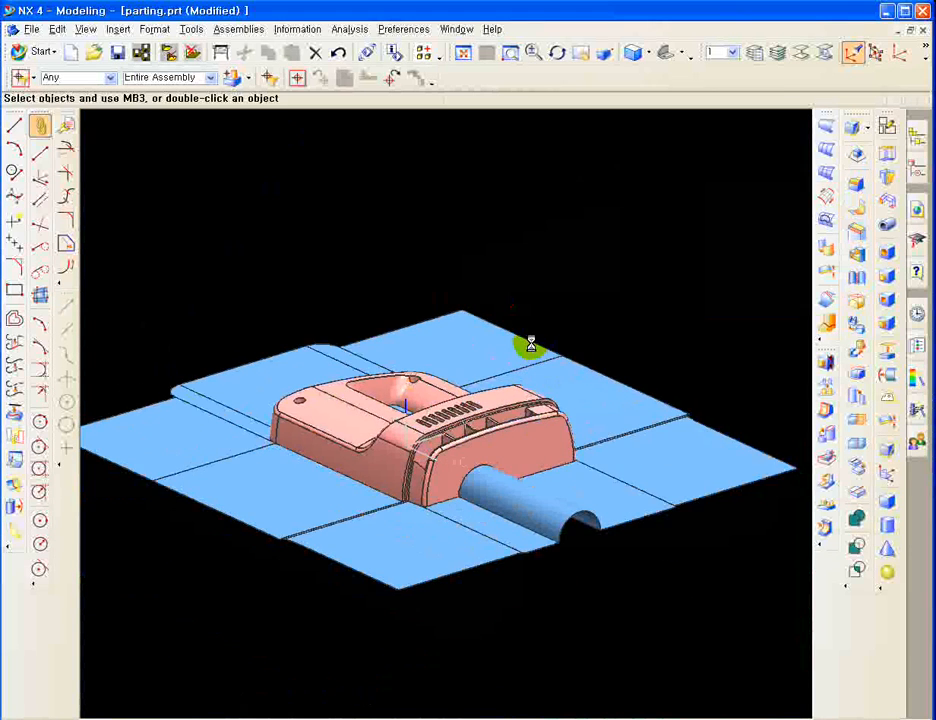
key("ctrl+b")
left_click(512, 434)
middle_click(654, 276)
Examine the parting sheets by selecting the handle opening patch, the vent slot patches and the boss hole patches
middle_click_drag(644, 282, 628, 372)
scroll(508, 487, "up", 3)
middle_click_drag(508, 487, 508, 451, "shift")
left_click_drag(531, 493, 366, 364)
left_click(605, 485)
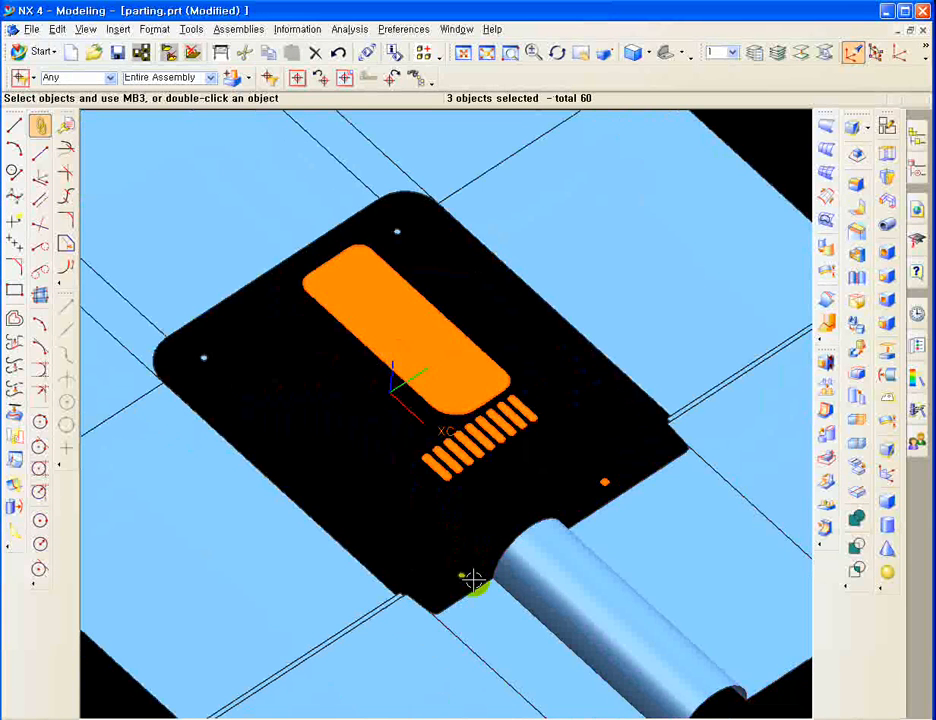
left_click(204, 356)
left_click(397, 232)
key("Escape")
scroll(627, 351, "down", 3)
scroll(628, 577, "up", 2)
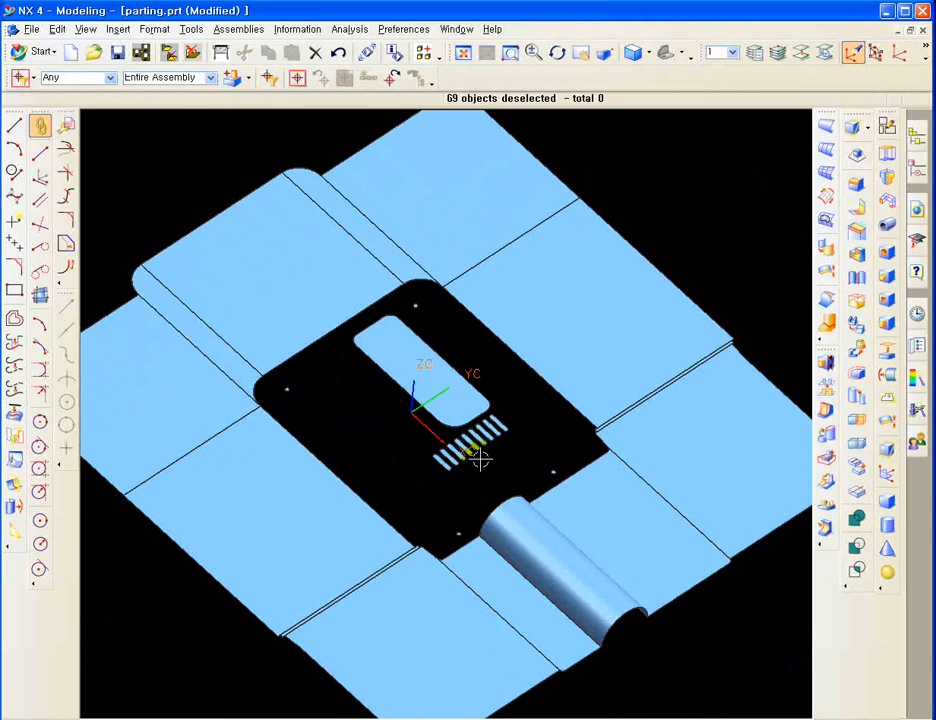
scroll(639, 627, "down", 2)
scroll(637, 620, "up", 2)
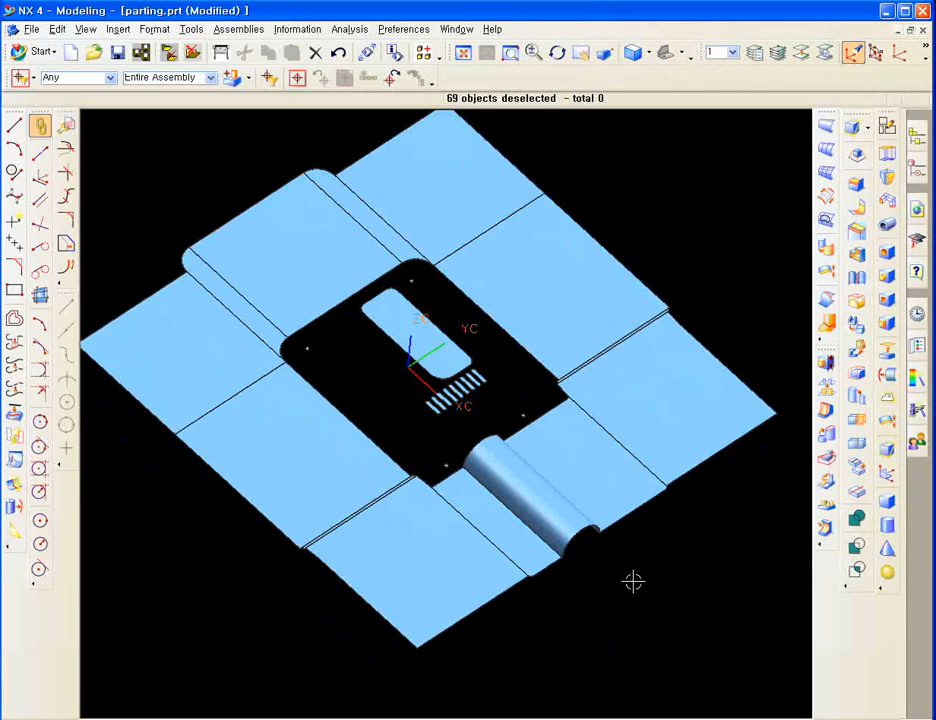
Move all parting sheets and hole patches to layer 100, and bring the blanked housing solid back into view
key("ctrl+shift+b")
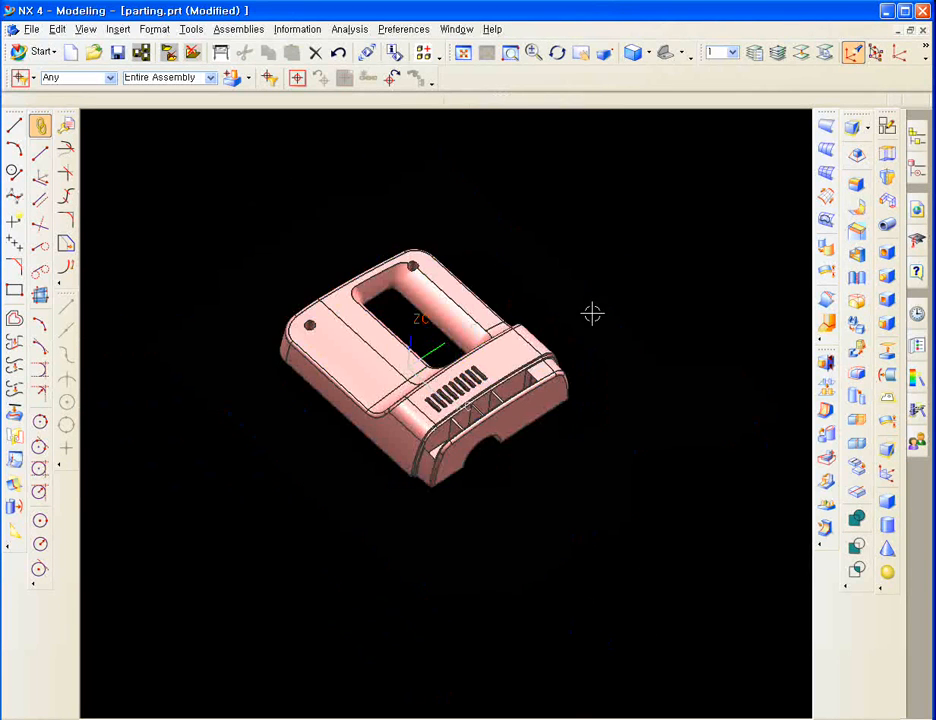
middle_click_drag(592, 314, 610, 392, "shift")
key("ctrl+shift+b")
left_click(804, 54)
middle_click_drag(549, 296, 654, 635, "ctrl")
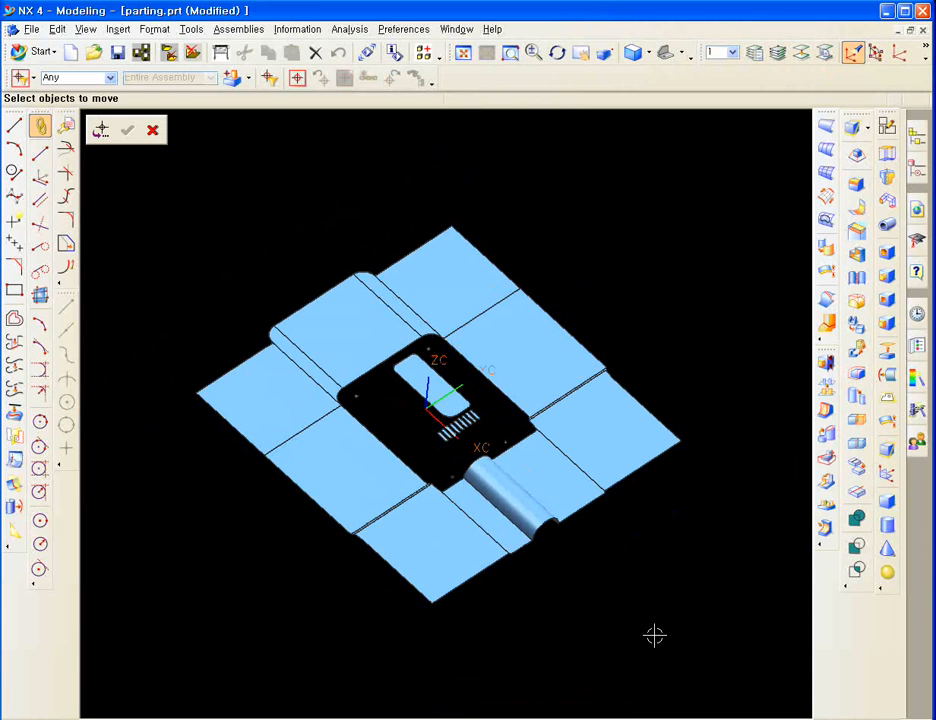
key("ctrl+a")
middle_click(600, 289)
type("10")
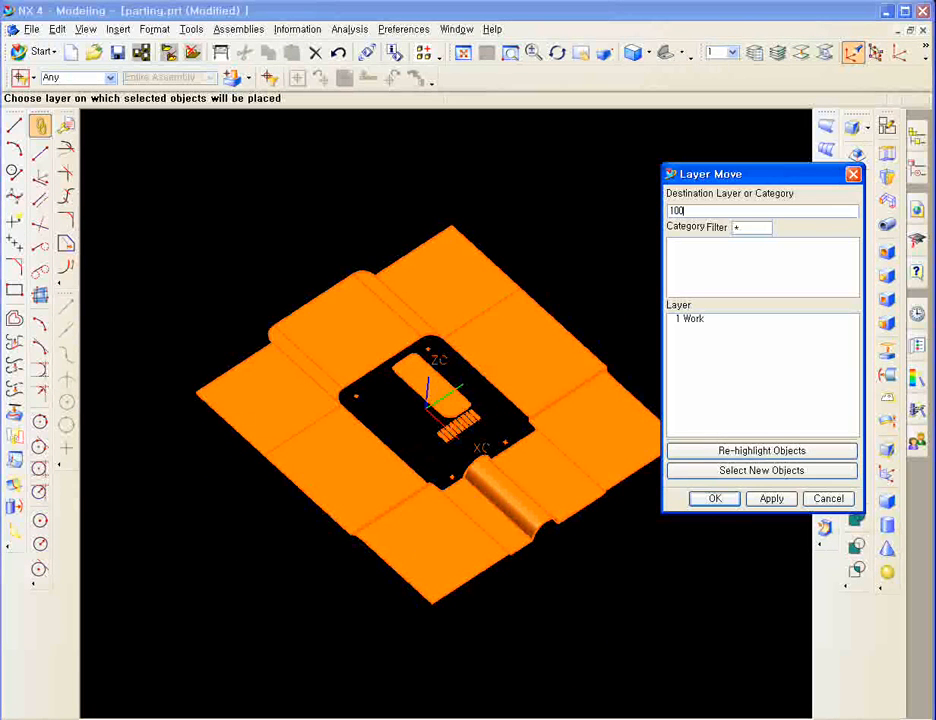
type("0")
key("Return")
key("ctrl+shift+b")
middle_click_drag(458, 336, 602, 298, "ctrl")
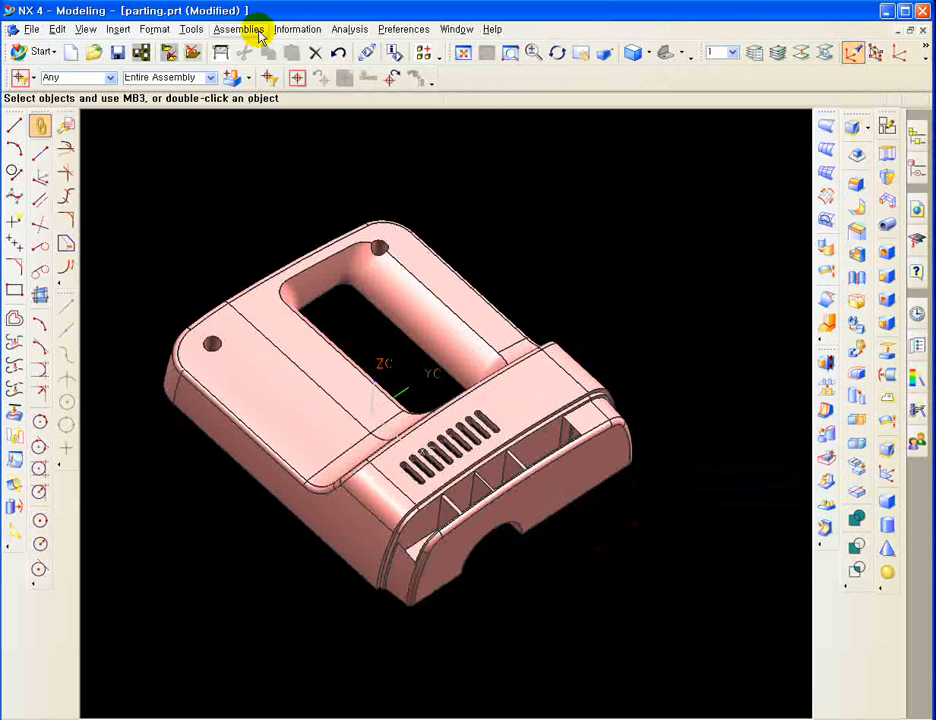
Start Molded Part Validation on the housing solid with the draw direction along +ZC
left_click(350, 29)
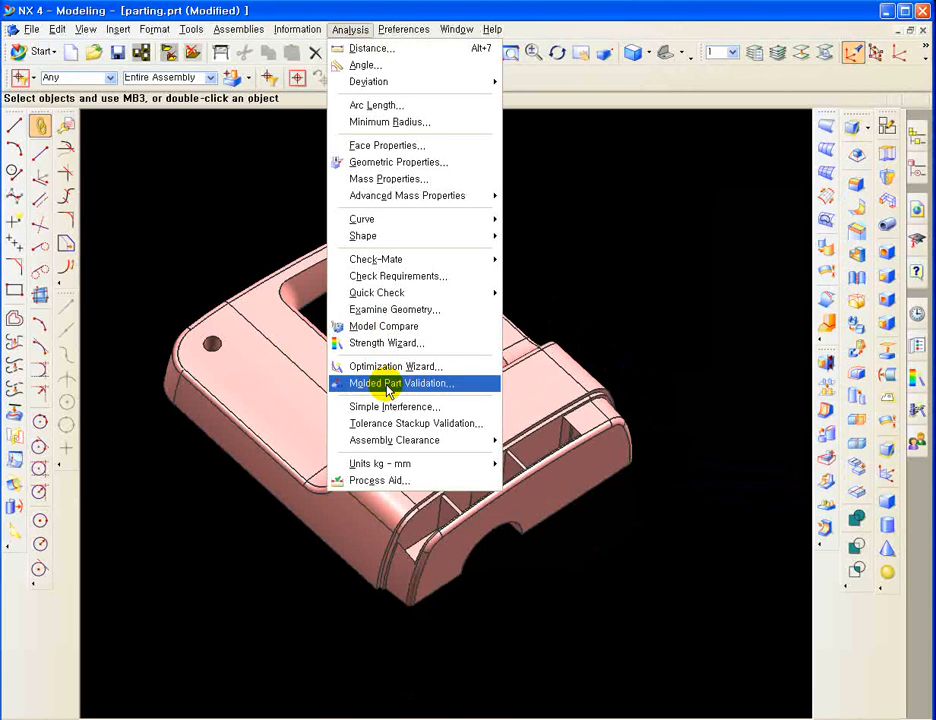
left_click(390, 382)
left_click(802, 308)
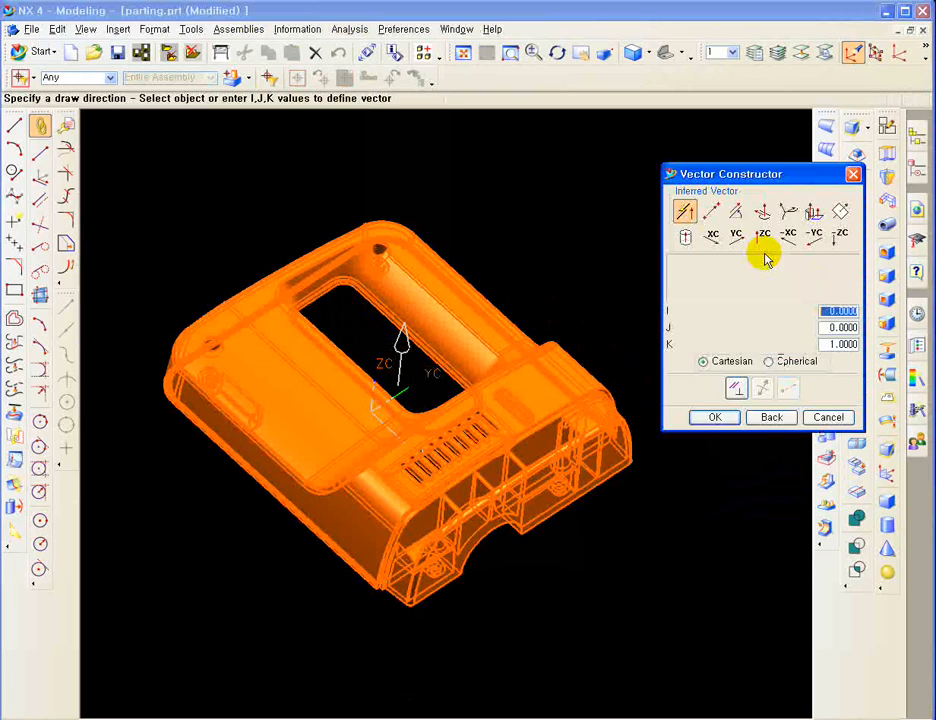
left_click(763, 236)
middle_click_drag(483, 395, 593, 359)
left_click(786, 337)
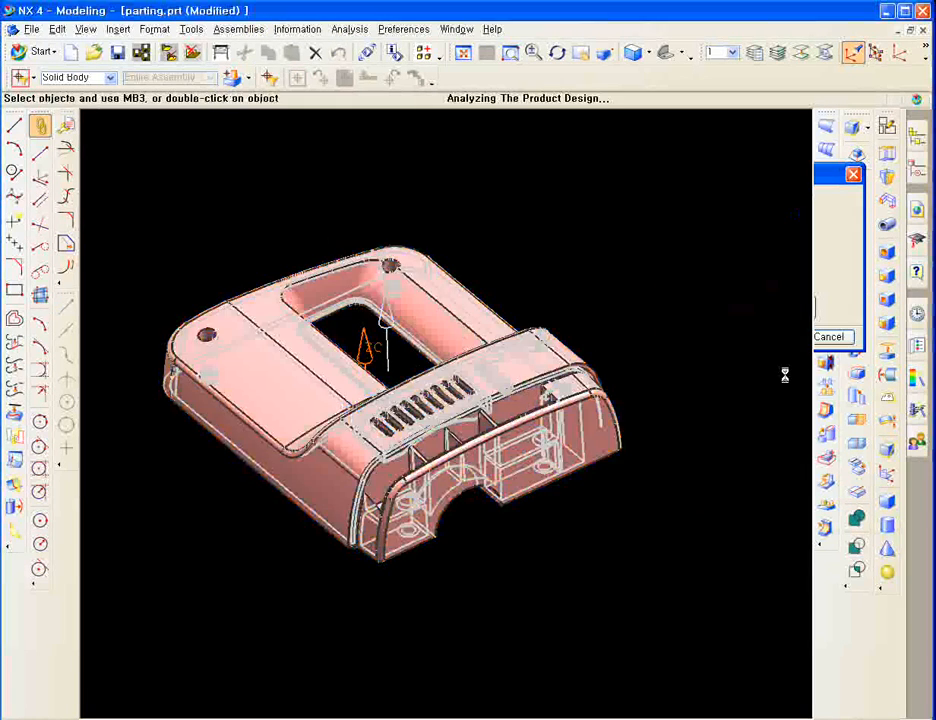
left_click_drag(716, 179, 640, 173)
middle_click_drag(477, 216, 445, 207, "shift")
left_click_drag(649, 170, 653, 197)
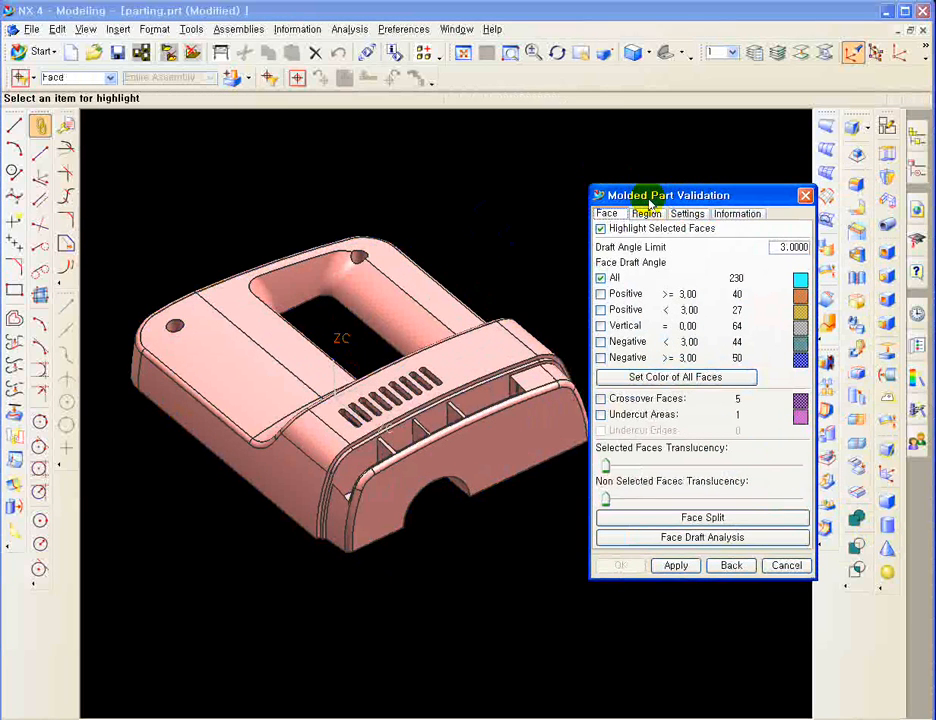
Highlight the housing's positive draft faces and set the color of both positive ranges, above and below 3°, to light pink
middle_click_drag(508, 286, 499, 340)
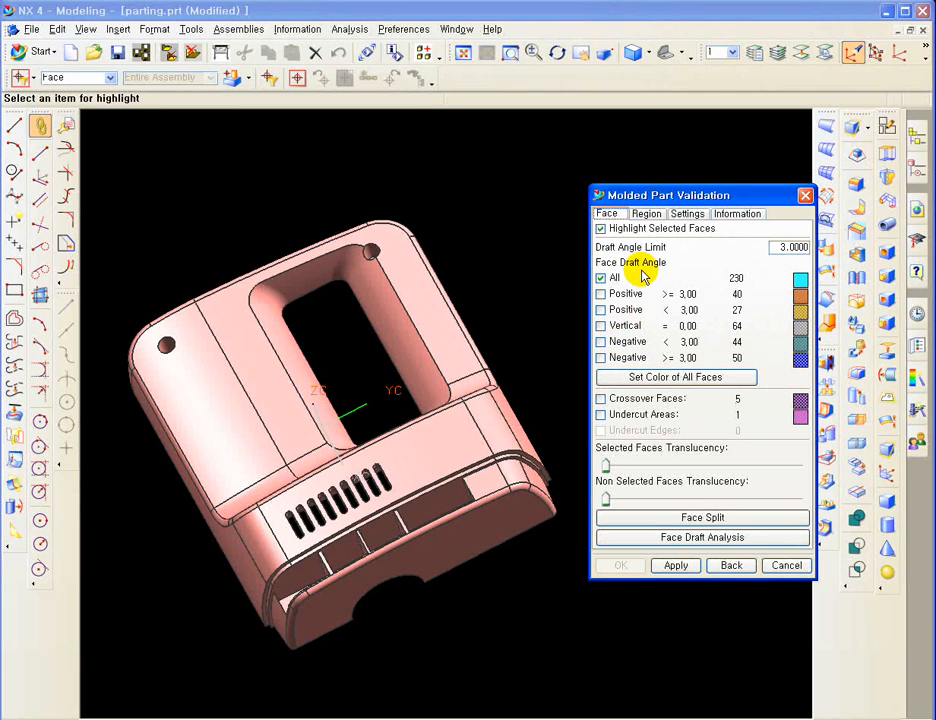
middle_click_drag(470, 460, 508, 397)
middle_click_drag(418, 470, 446, 398, "shift")
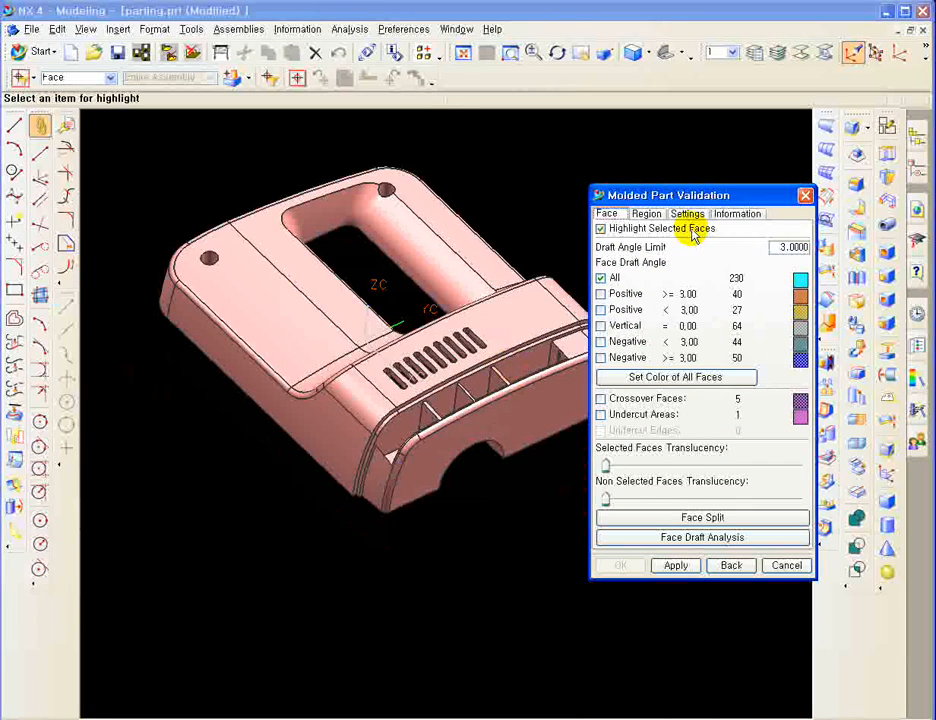
middle_click_drag(502, 248, 495, 267)
left_click(600, 294)
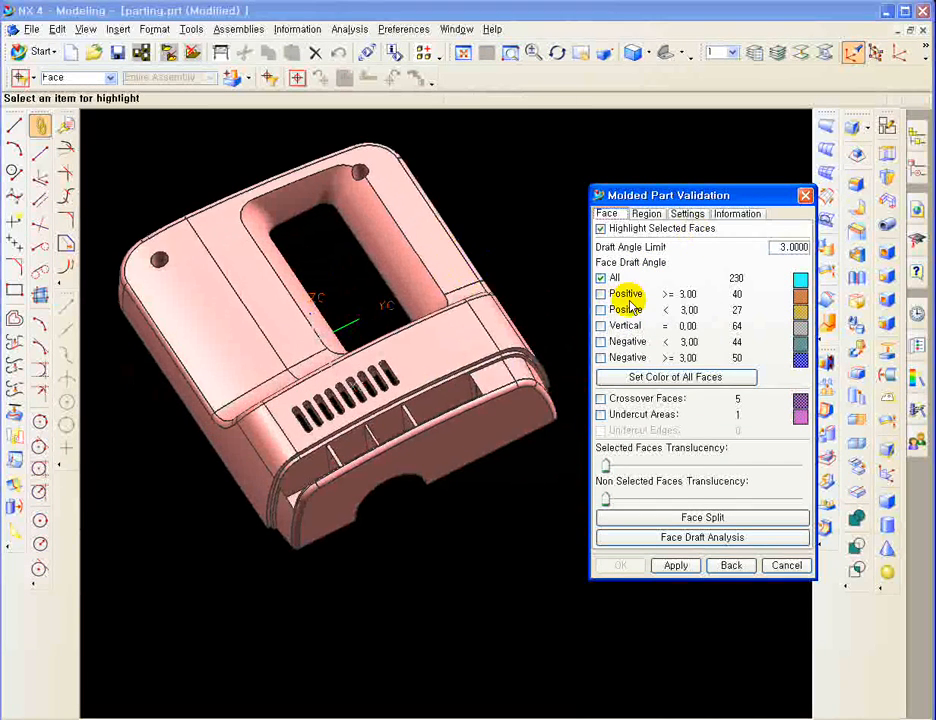
mouse_move(404, 408)
middle_mouse_down()
mouse_move(462, 505)
mouse_move(420, 420)
middle_mouse_up()
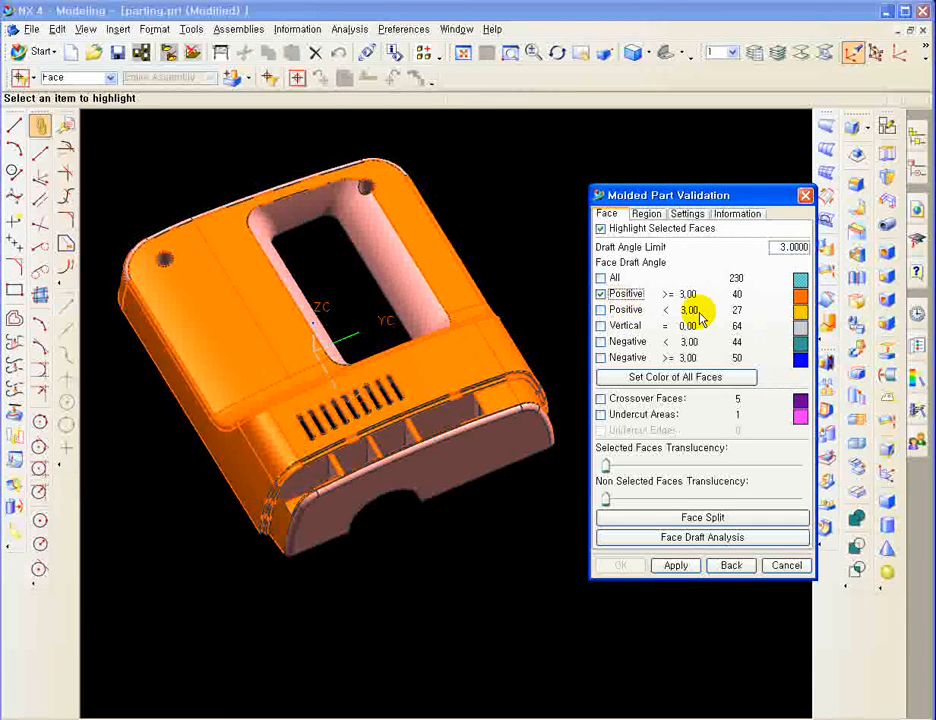
left_click(803, 300)
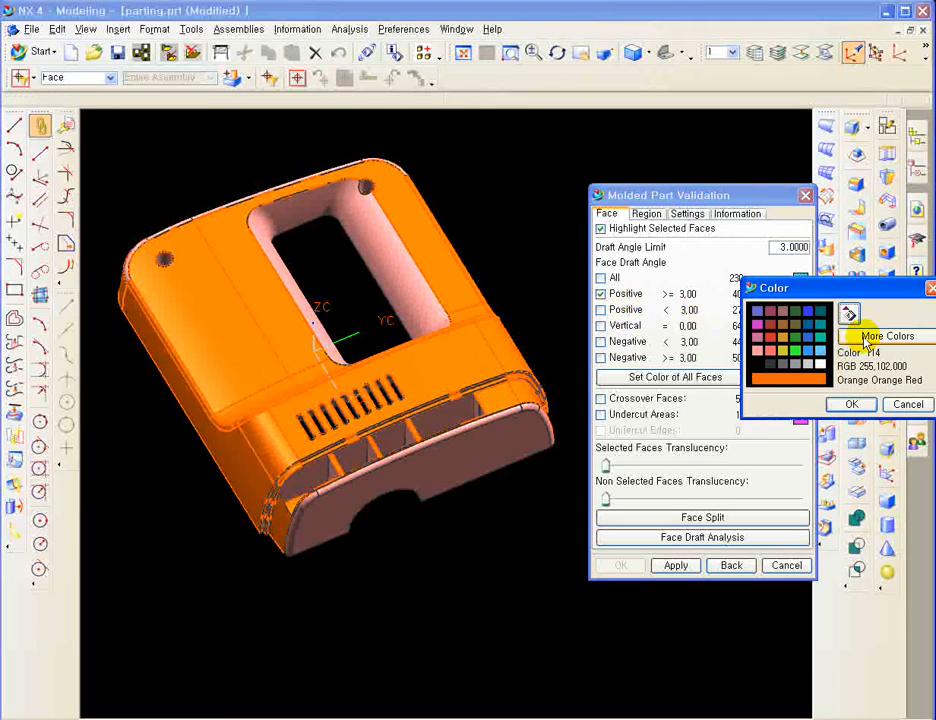
middle_click(765, 355)
left_click(600, 310)
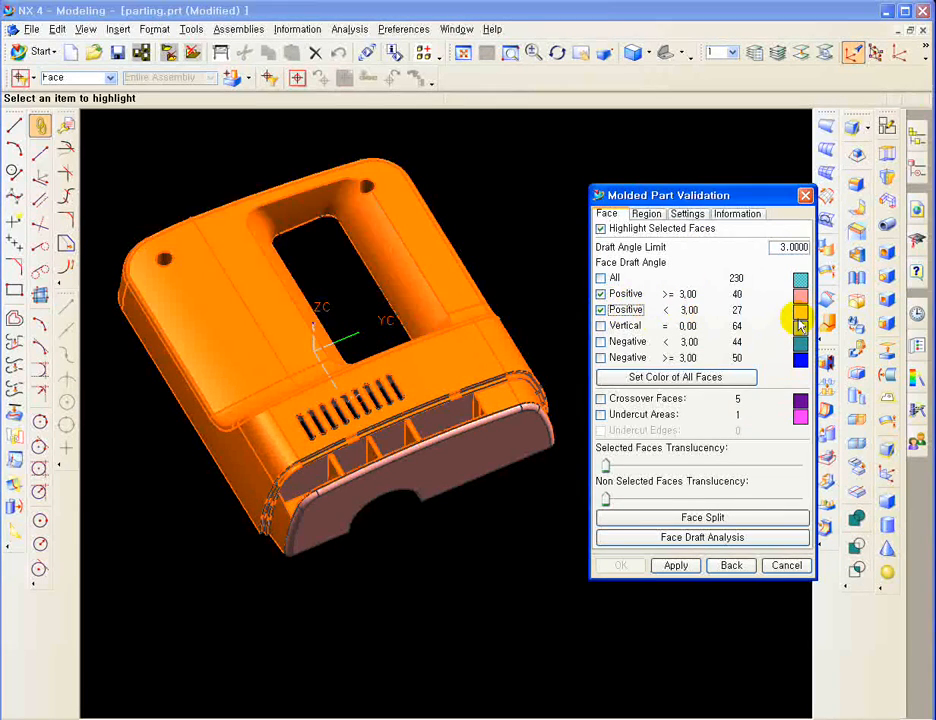
left_click(800, 312)
middle_click(760, 368)
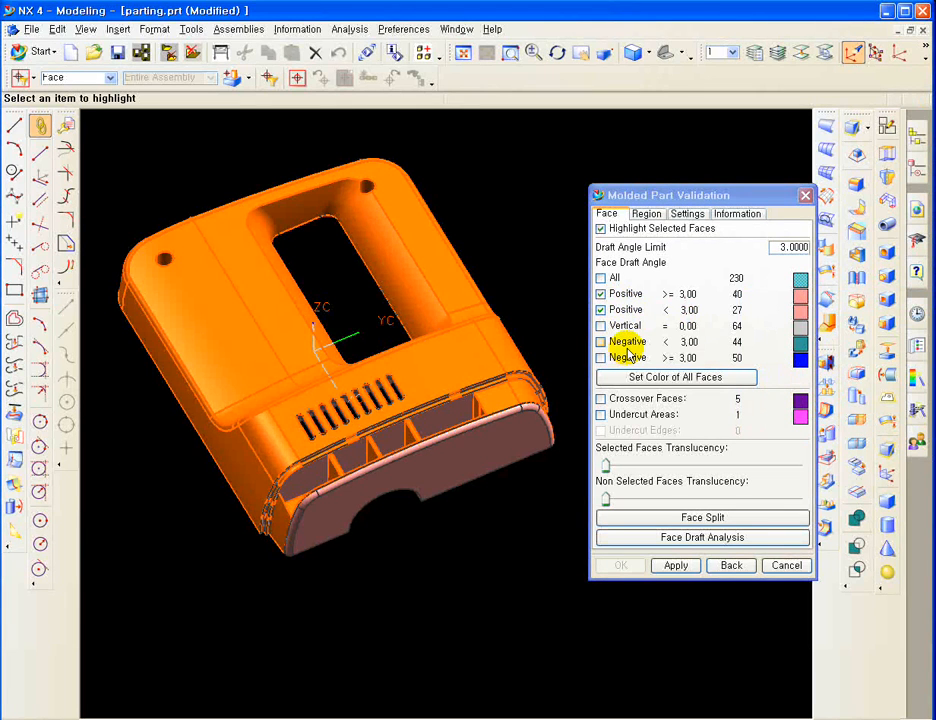
Include both negative draft ranges, below and above 3°, in the highlighted faces and set their color to light blue
left_click(628, 344)
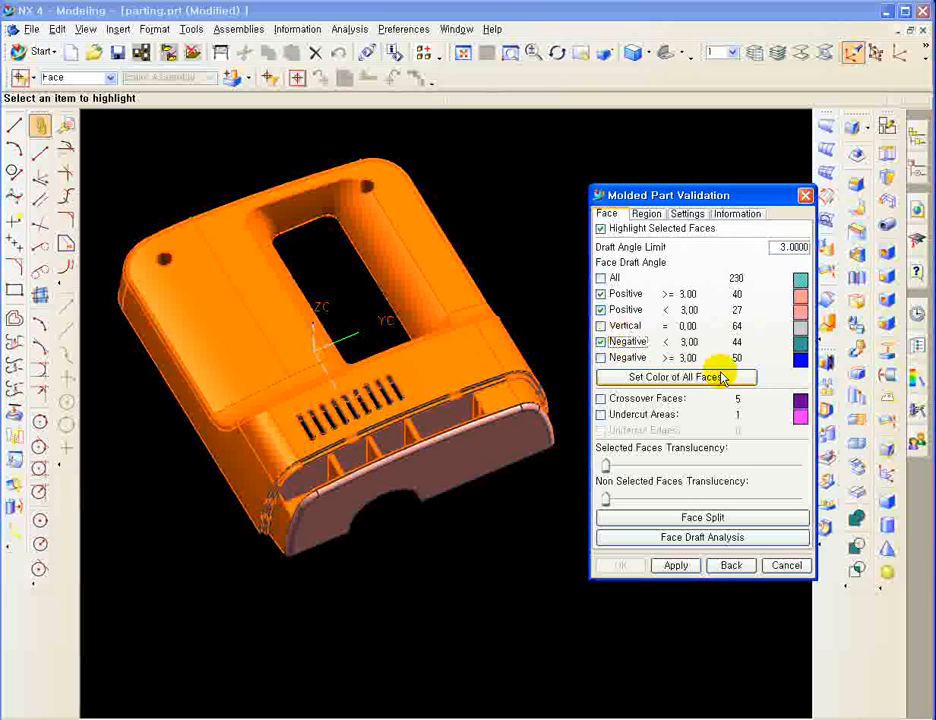
left_click(799, 343)
middle_click(830, 410)
left_click(601, 357)
left_click(797, 358)
middle_click(610, 305)
middle_click_drag(533, 476, 518, 455)
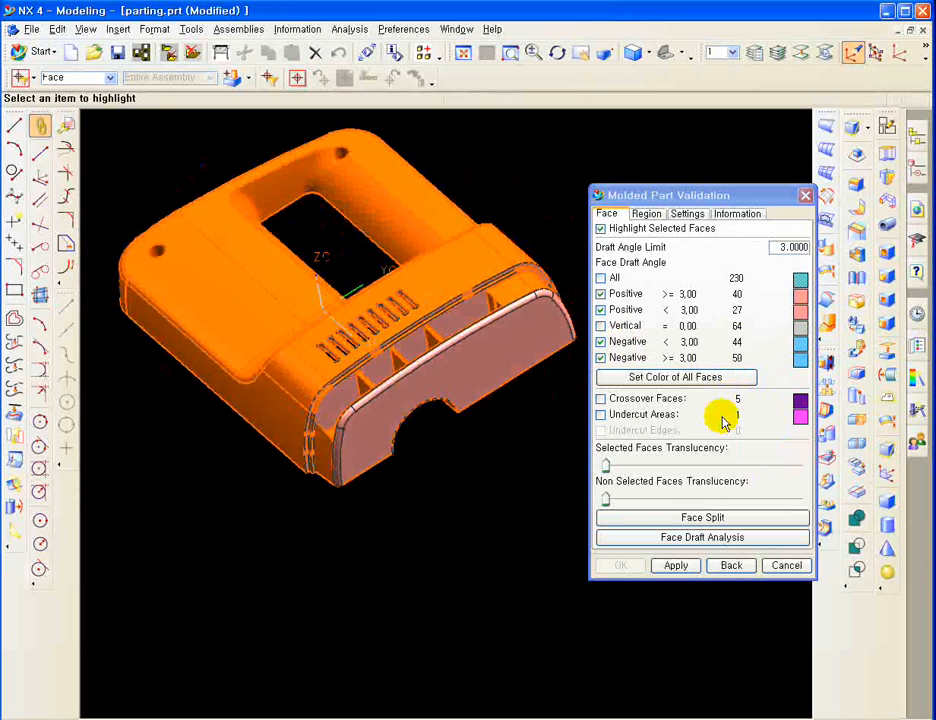
Apply the pink and blue draft range colors to the housing's faces
left_click(676, 566)
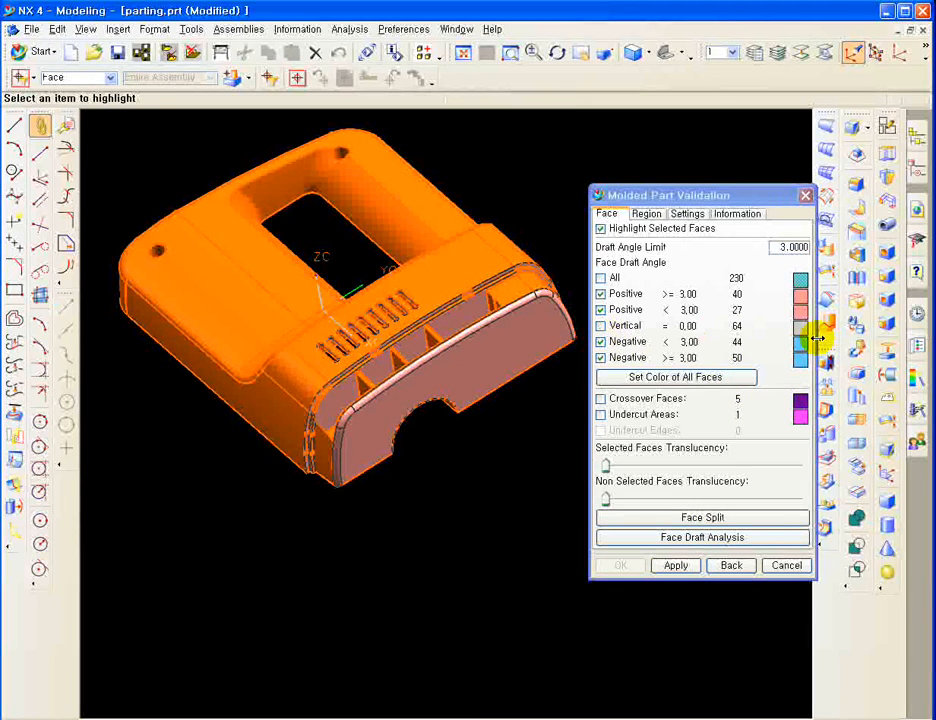
left_click(676, 565)
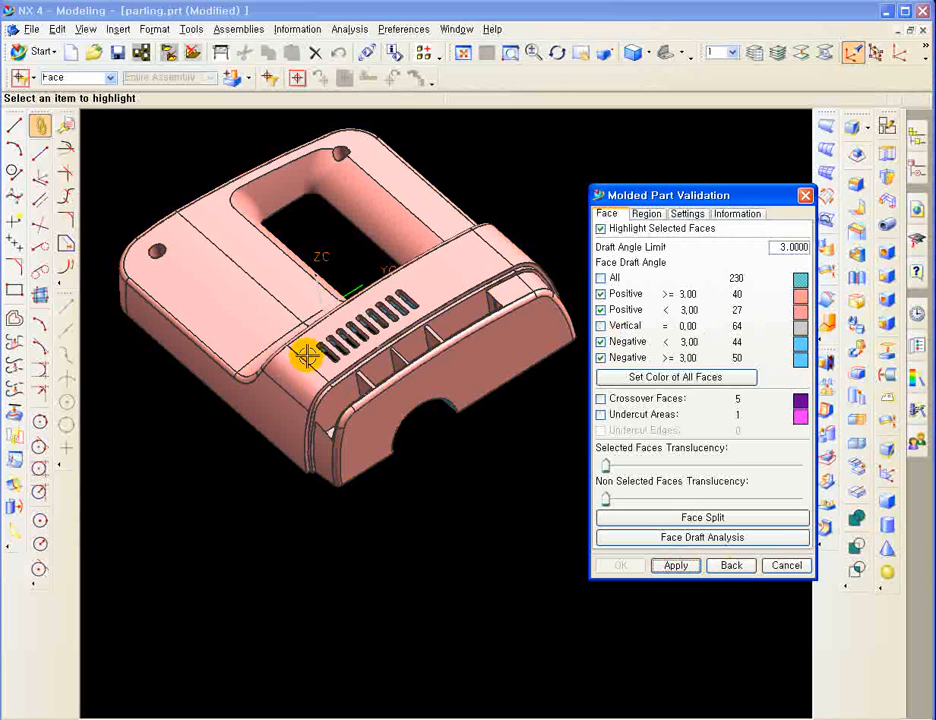
left_click(381, 260)
middle_click_drag(381, 258, 414, 296, "ctrl")
left_click(708, 380)
Examine the face colors at the vent slots, inside the housing and along the handle opening's rim for uncolored vertical faces
middle_click_drag(377, 516, 463, 561)
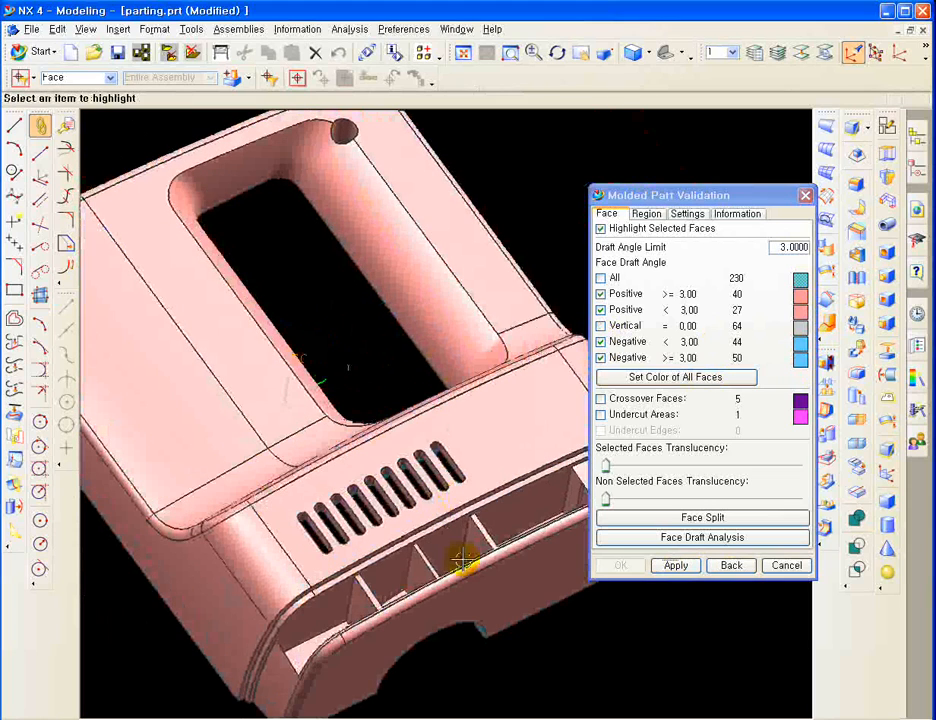
scroll(446, 625, "up", 2)
middle_click_drag(447, 499, 247, 430)
scroll(250, 440, "up", 3)
middle_click_drag(262, 538, 385, 512, "shift")
key("ctrl+F2")
left_click(398, 482)
middle_click_drag(443, 520, 407, 562)
scroll(441, 348, "down", 3)
middle_click_drag(441, 348, 428, 497)
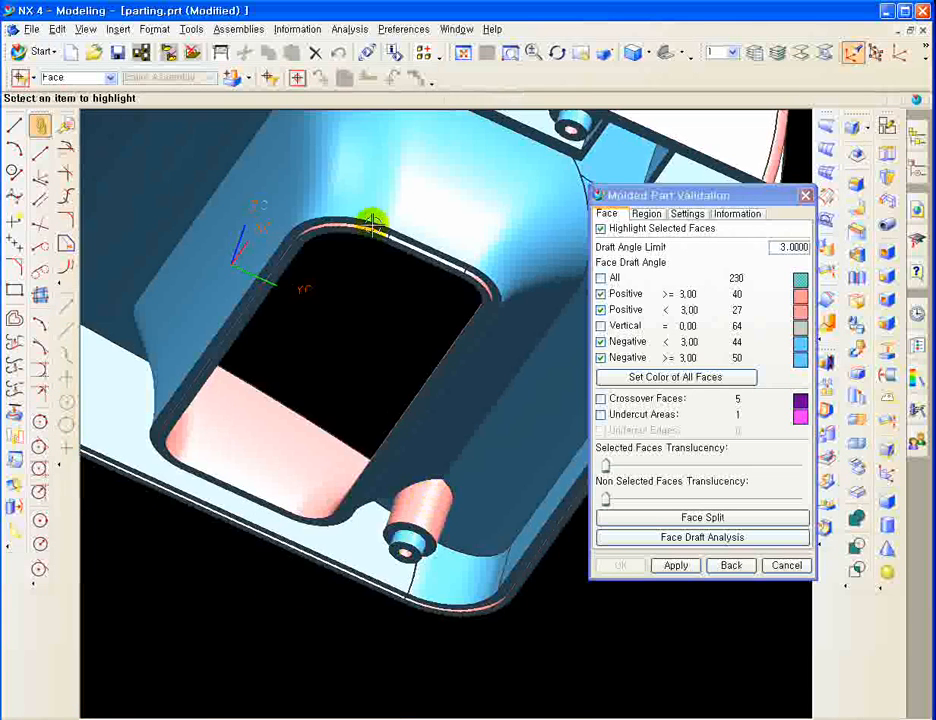
scroll(384, 328, "up", 5)
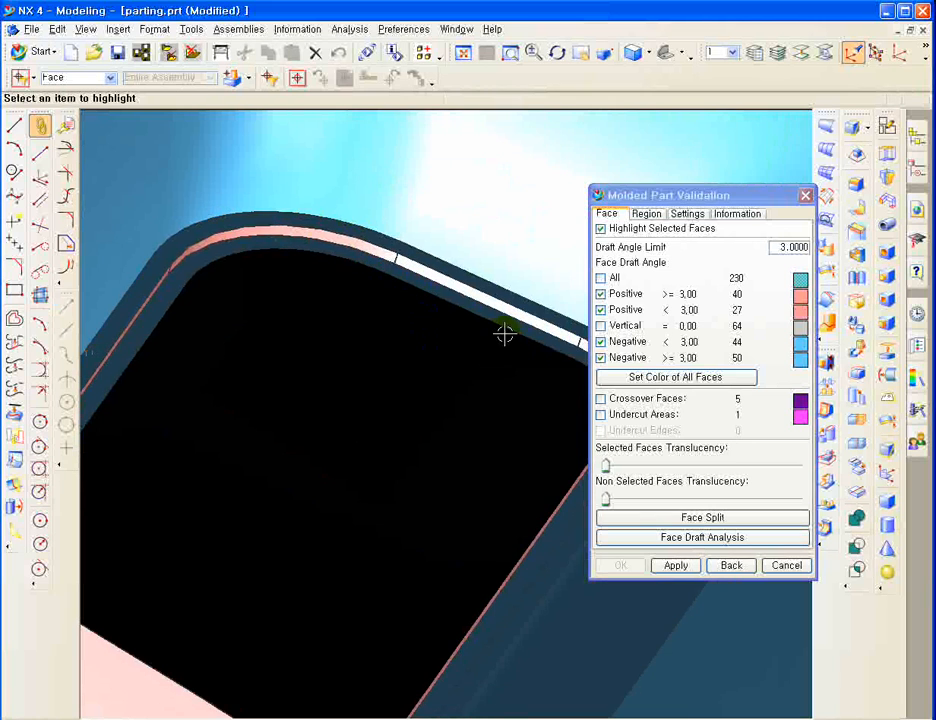
scroll(470, 360, "down", 3)
middle_click_drag(484, 404, 480, 324, "shift")
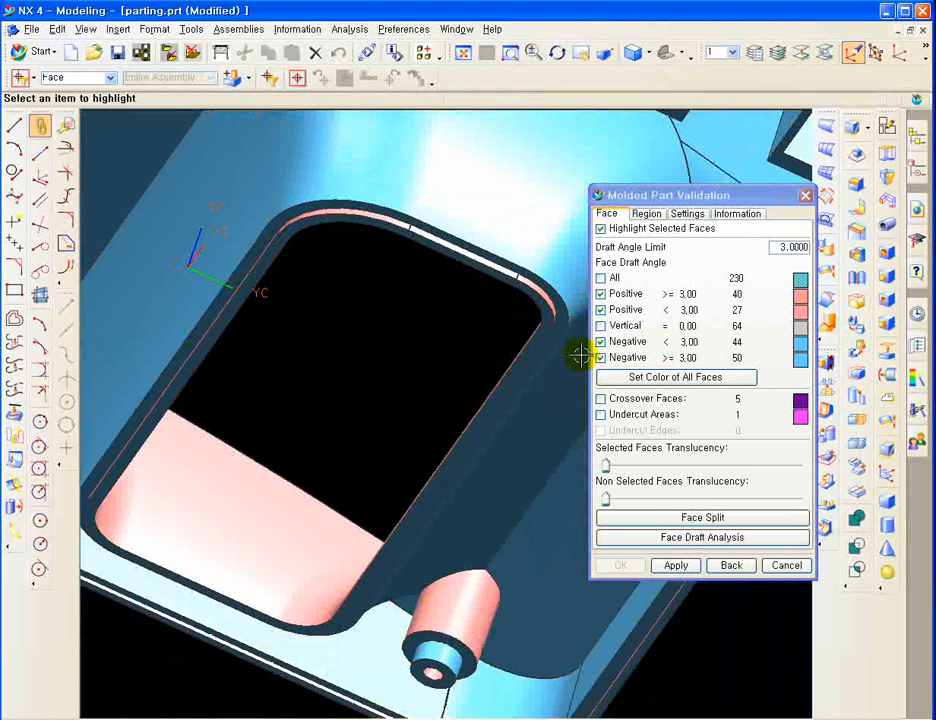
Set the color of the vertical faces to light blue and recolor all faces of the housing
left_click(800, 326)
left_click(852, 435)
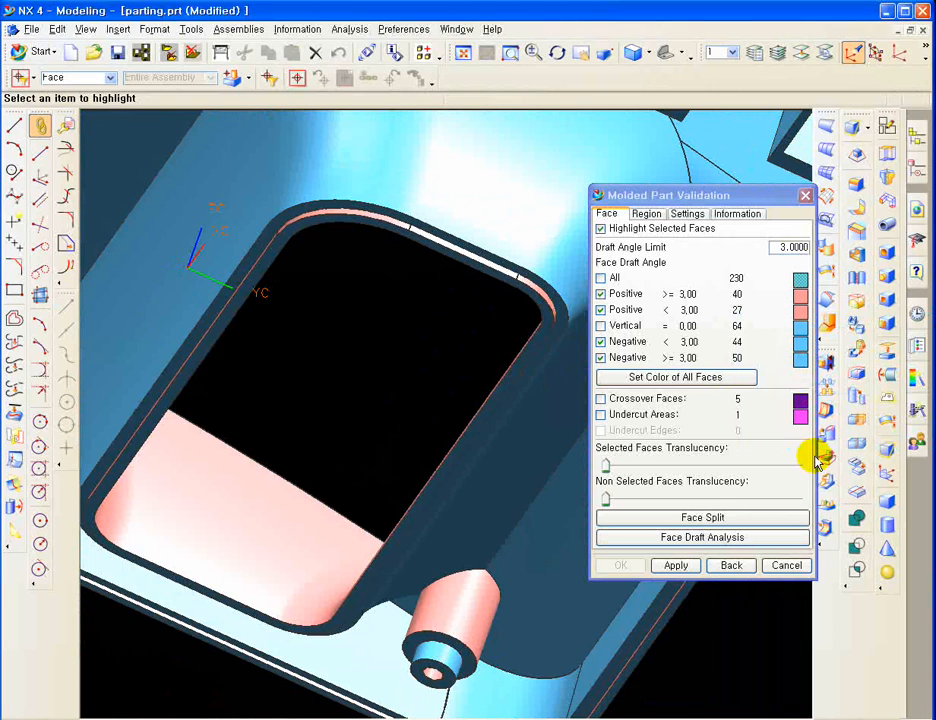
left_click(668, 377)
Examine the recolored inner boss, vent slots and front face, and close Molded Part Validation
middle_click_drag(445, 464, 520, 495)
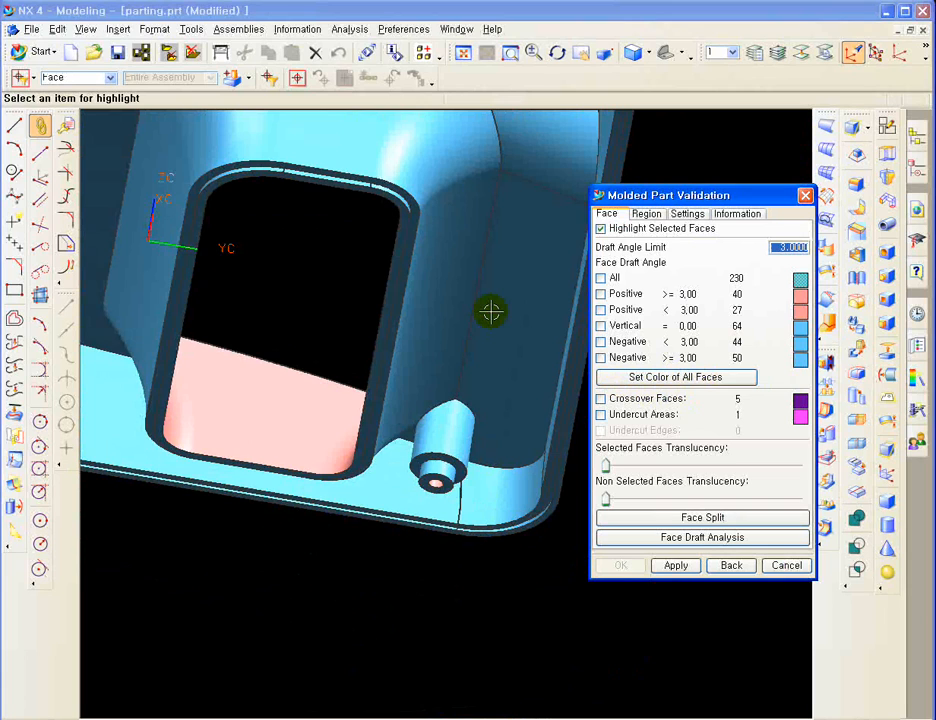
middle_click_drag(491, 311, 553, 219)
middle_click_drag(290, 591, 554, 207, "shift")
middle_click_drag(342, 508, 386, 518, "shift")
middle_click_drag(391, 443, 365, 392)
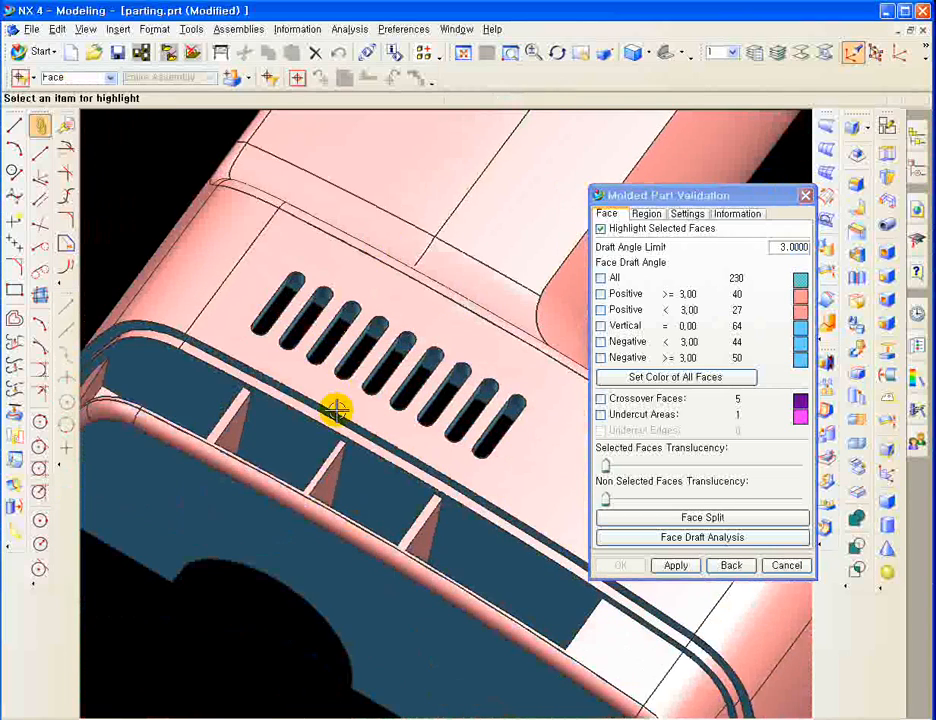
middle_click_drag(325, 450, 321, 459, "ctrl")
key("ctrl+f")
left_click(787, 565)
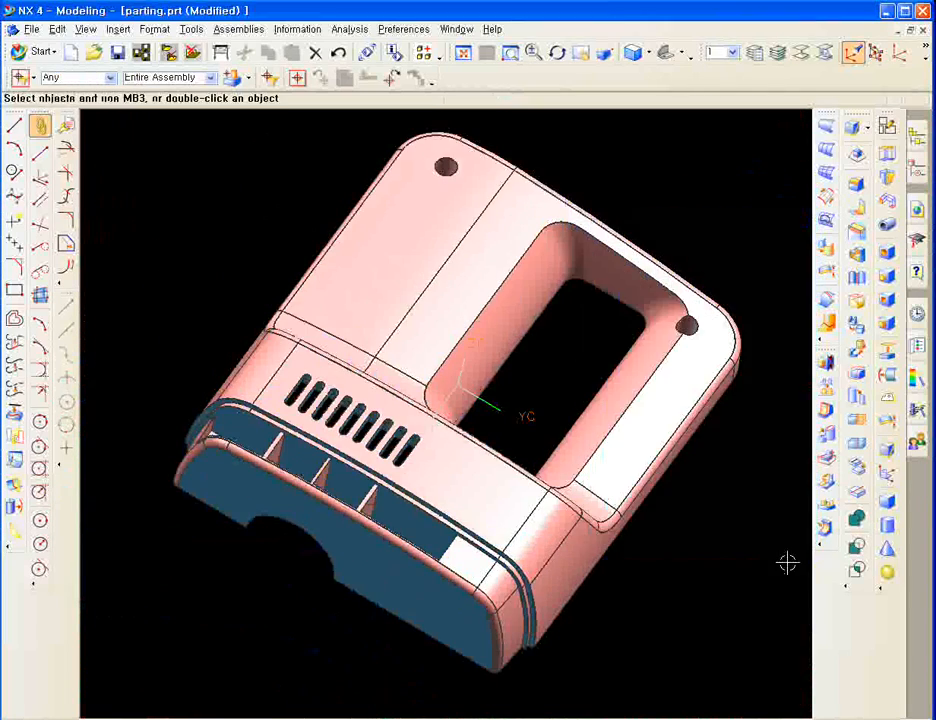
middle_click_drag(698, 568, 652, 547)
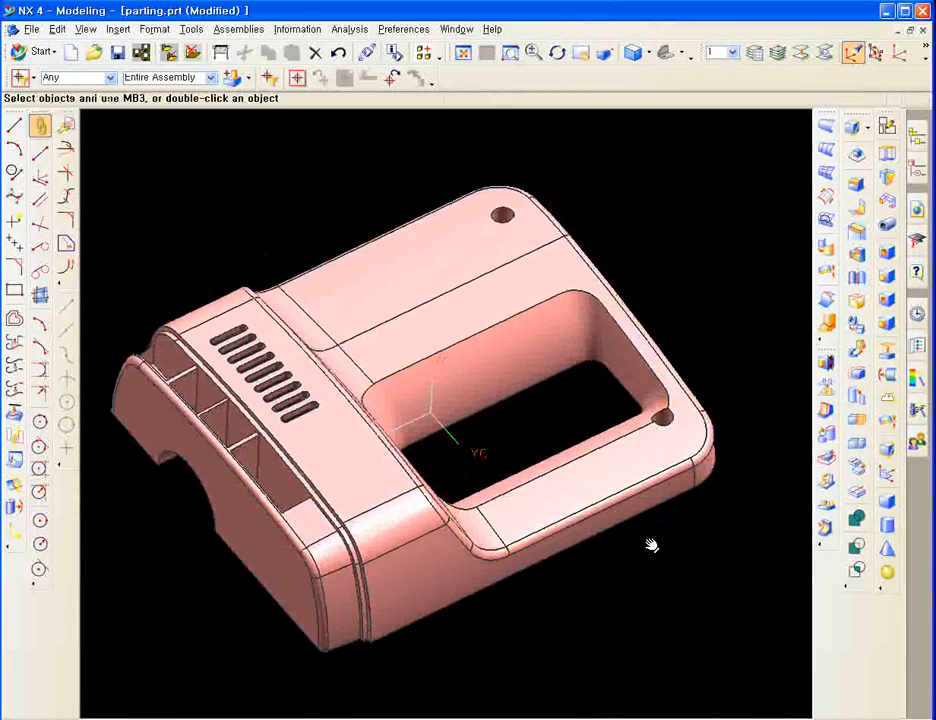
Run Molded Part Validation again on the housing as a Face/Region analysis with Keep Existing and +ZC as draw direction
left_click(349, 29)
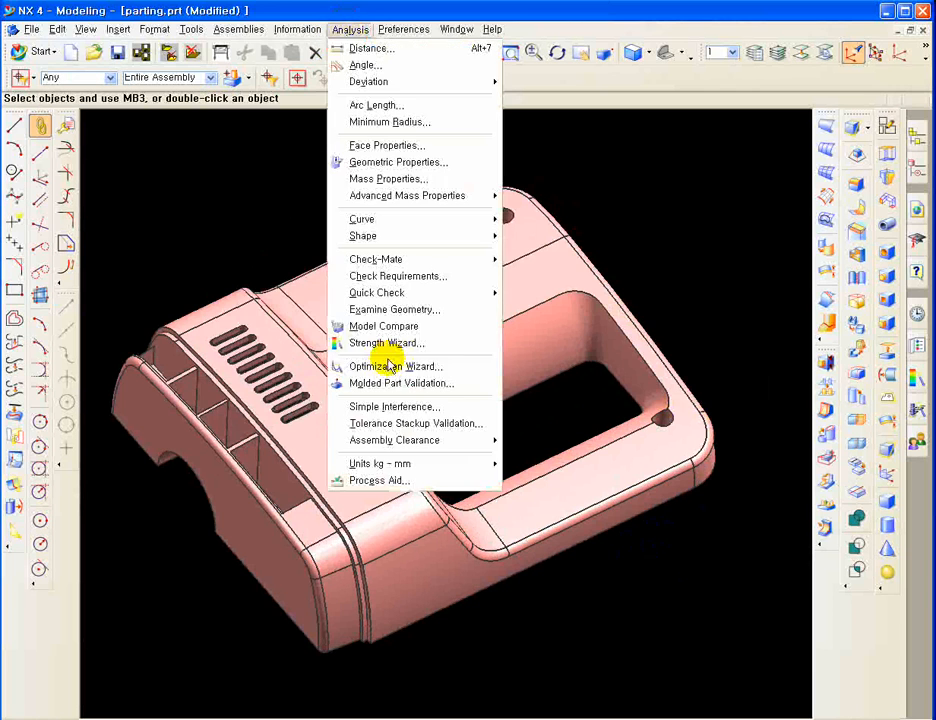
left_click(385, 388)
left_click(727, 324)
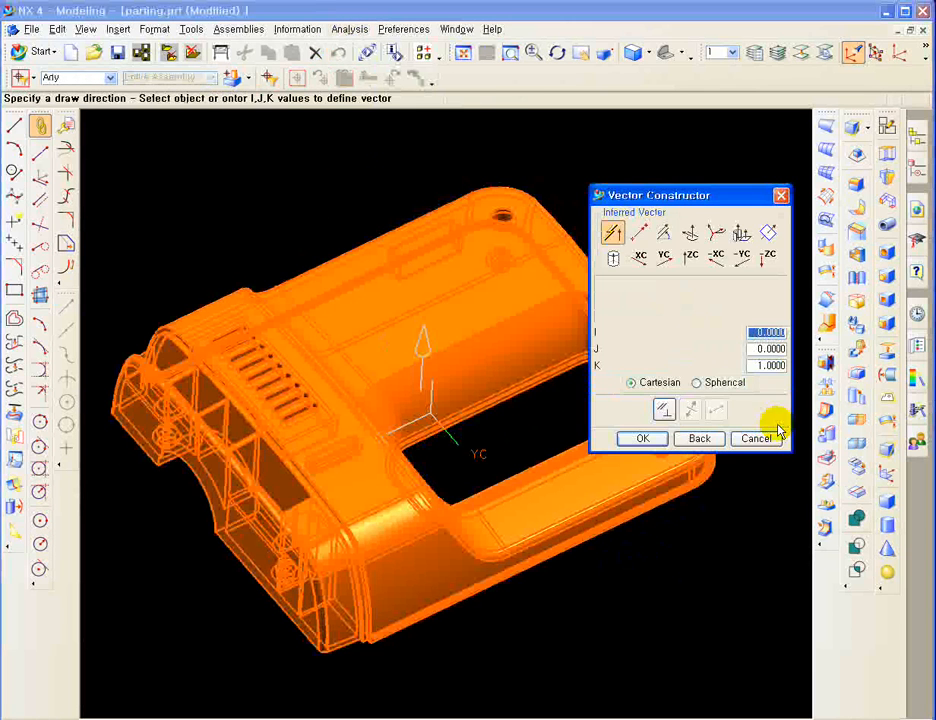
left_click(695, 259)
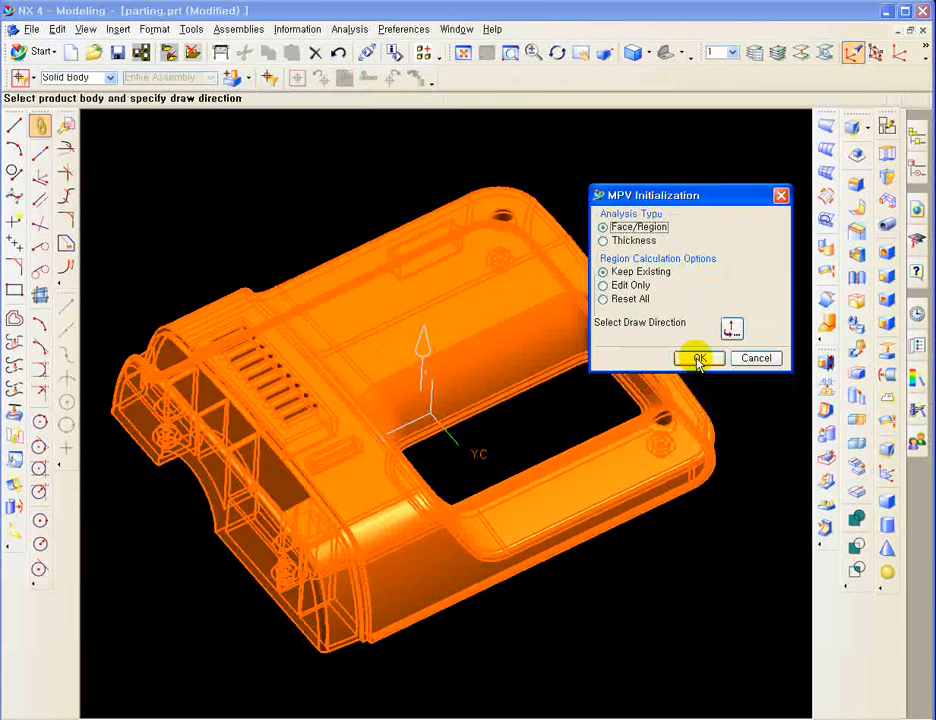
left_click(698, 360)
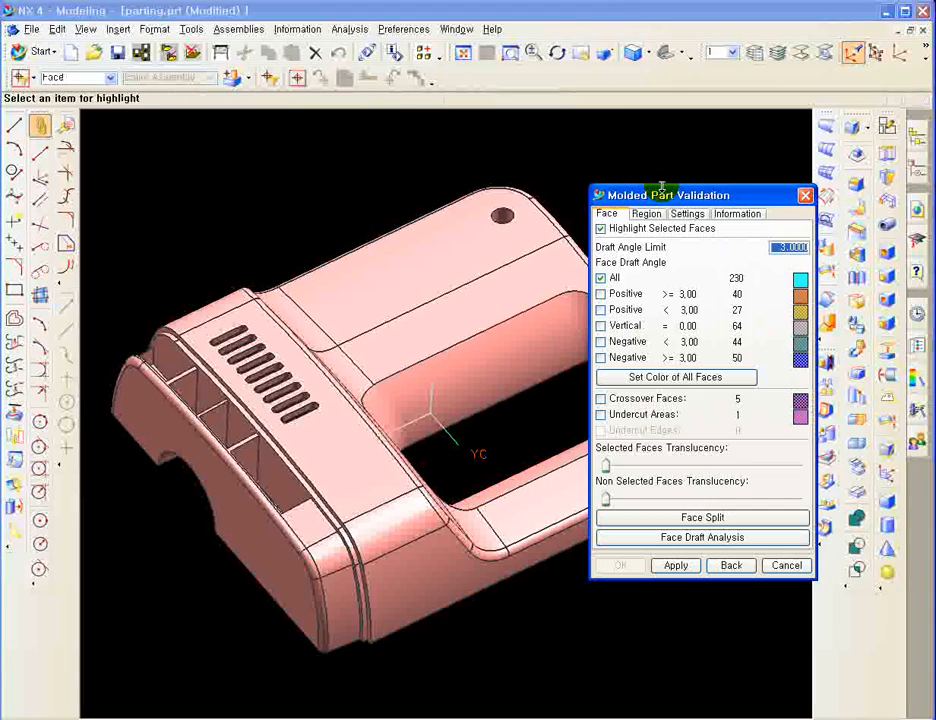
Open the region results of the validation and set the cavity region's color to salmon pink
left_click(668, 213)
left_click_drag(676, 198, 704, 187)
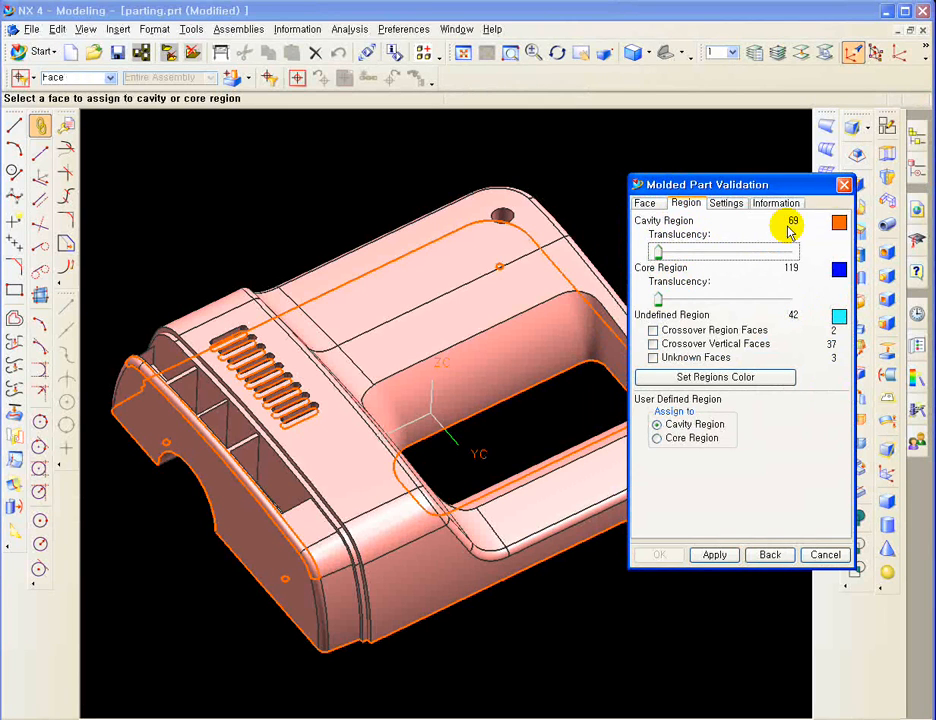
left_click(839, 222)
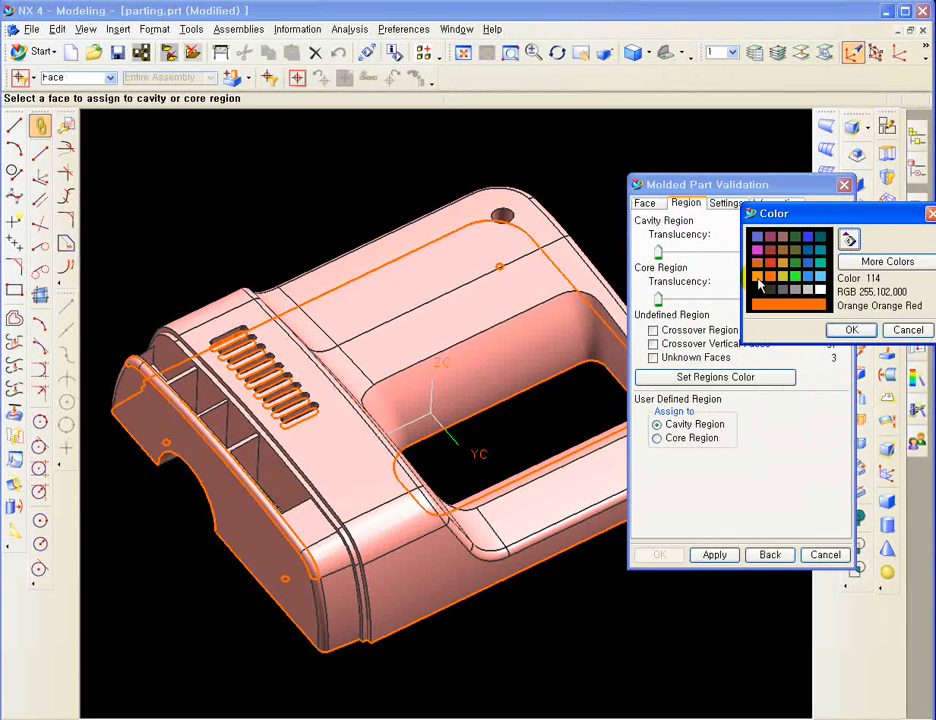
left_click(843, 329)
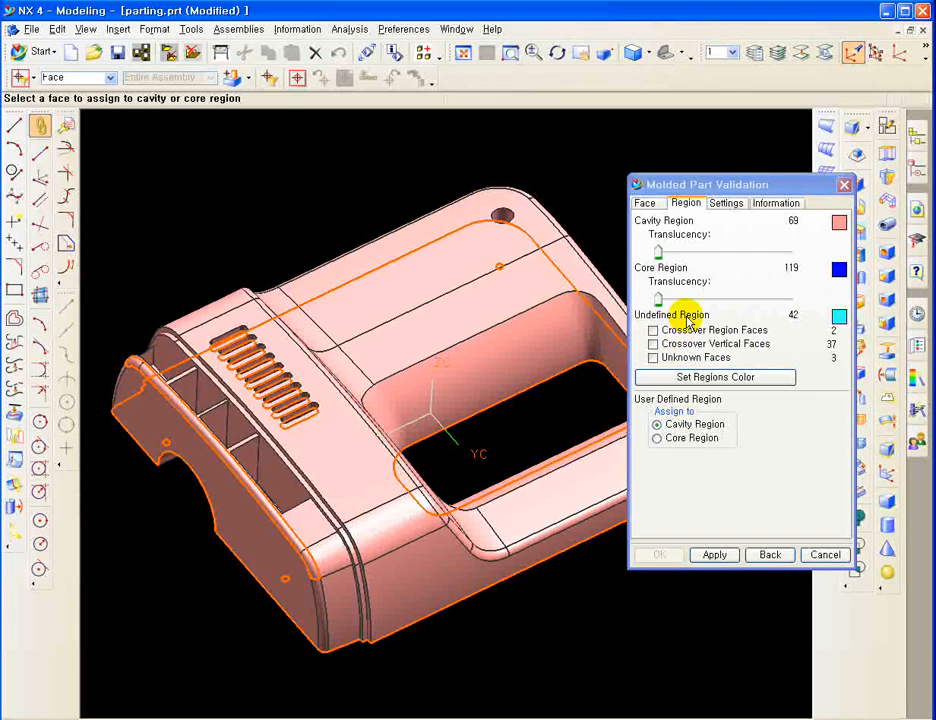
Set the undefined region's color to white and apply the region colors to the housing
left_click(843, 318)
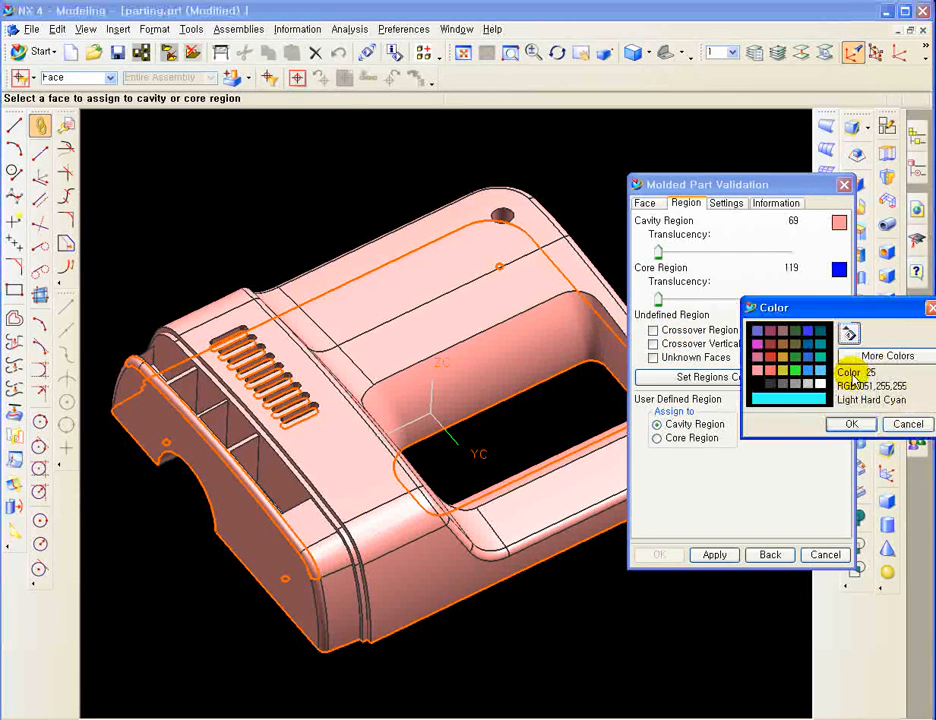
double_click(811, 391)
middle_click_drag(516, 333, 470, 384)
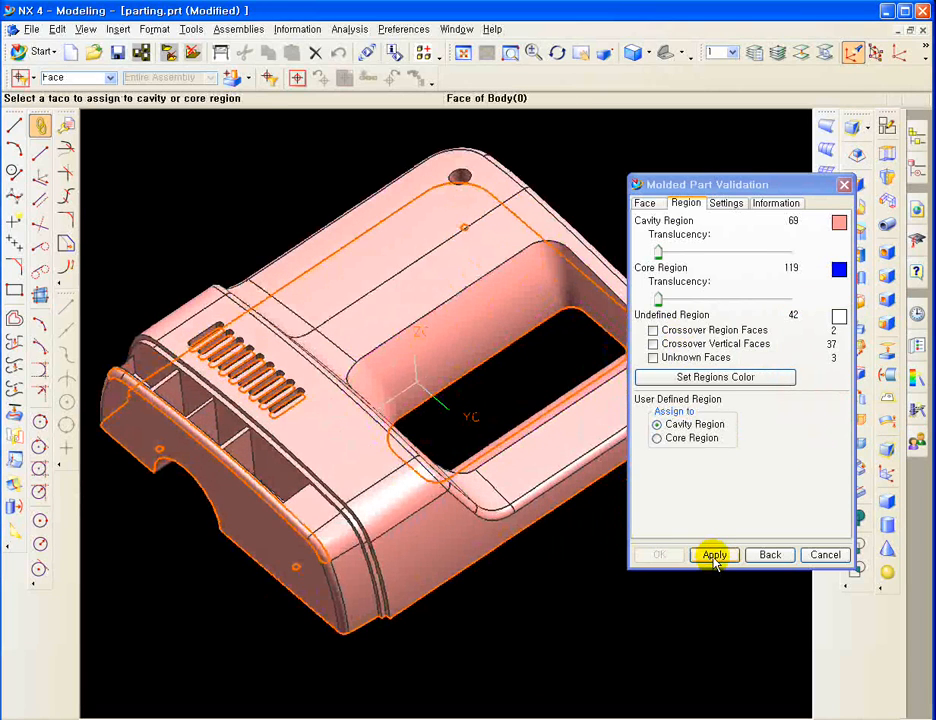
left_click(704, 379)
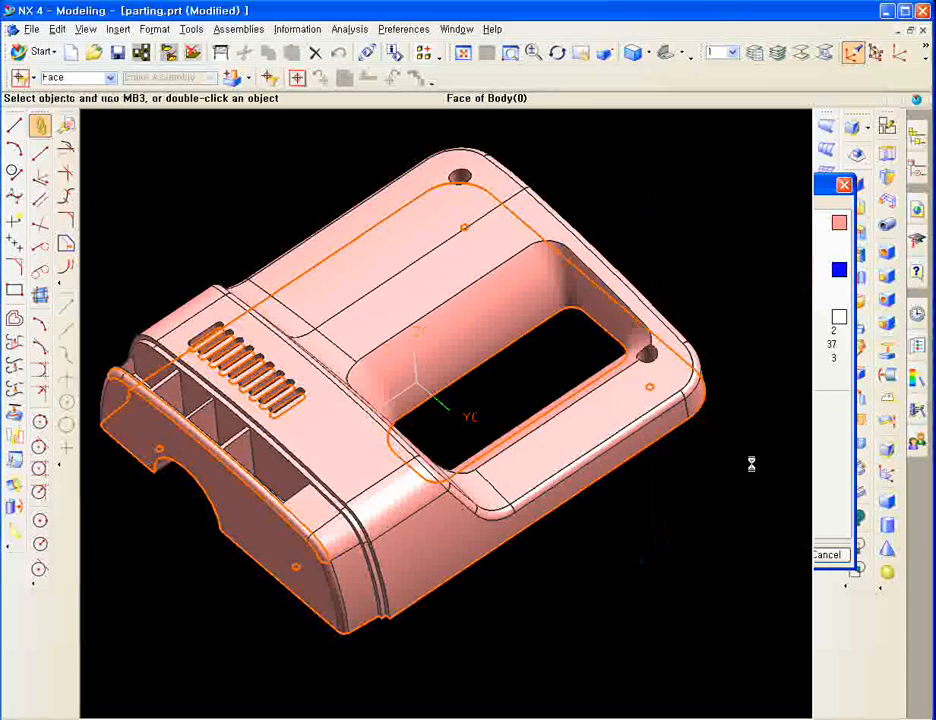
middle_click_drag(355, 575, 305, 572)
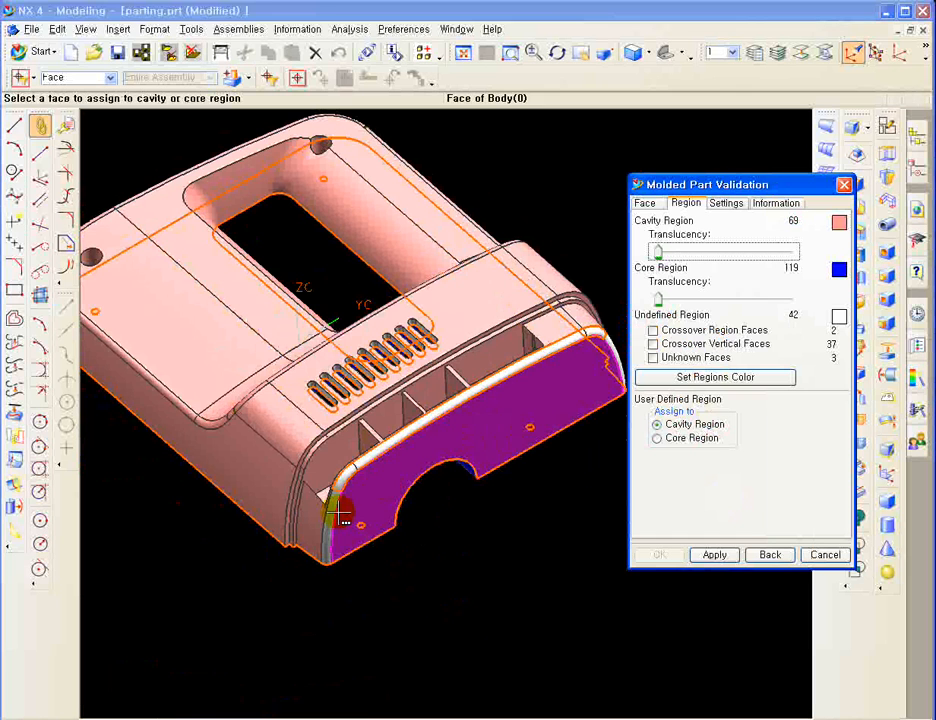
Set the undefined region's color to Pale Dull Red sampled from a housing face and reapply the region colors
left_click(838, 318)
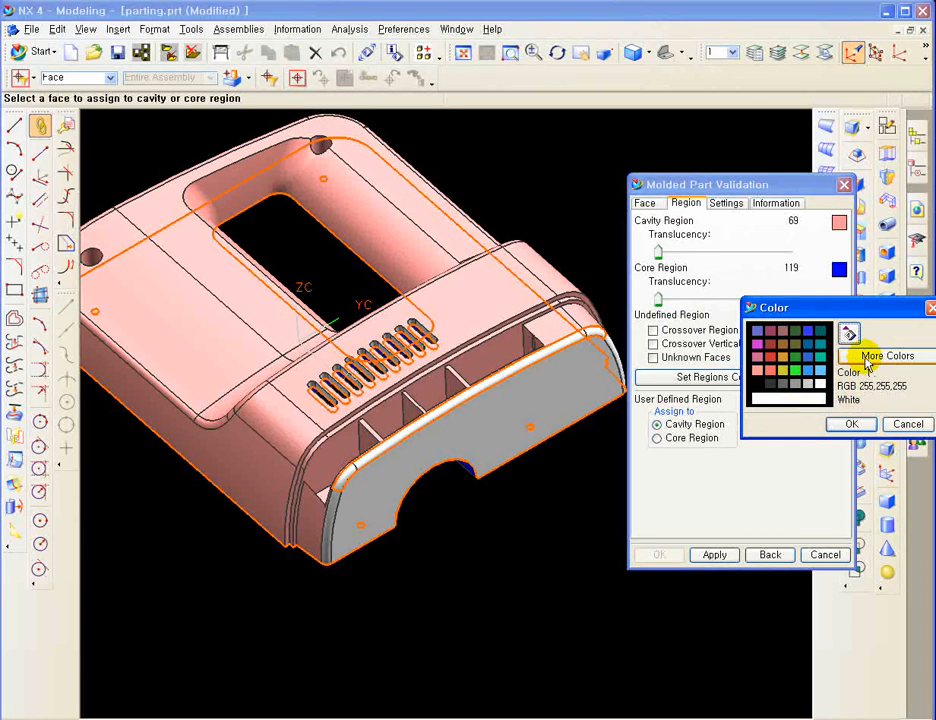
left_click(848, 333)
middle_click_drag(436, 570, 493, 278)
left_click(538, 298)
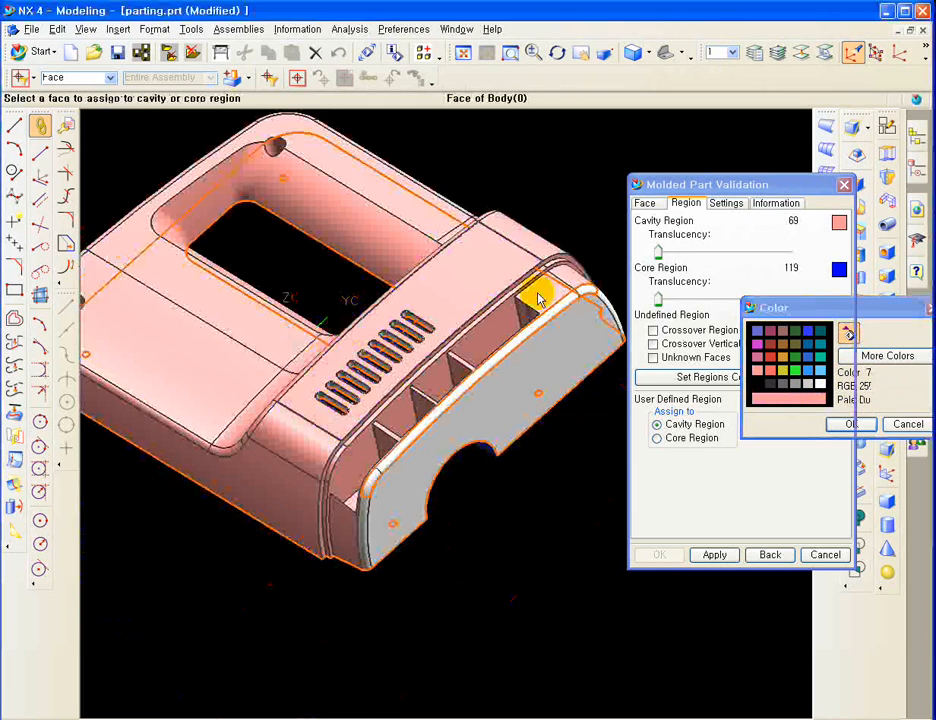
left_click(851, 424)
left_click(706, 377)
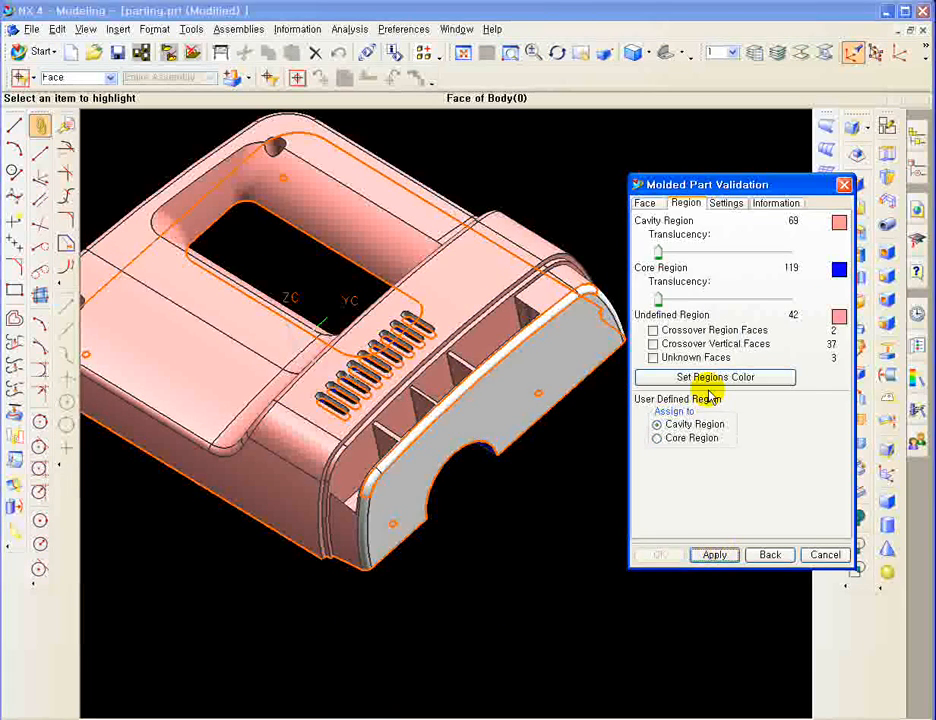
Assign the two rounded edge faces at the front panel's corner to the core region
middle_click_drag(535, 528, 585, 548)
middle_click_drag(443, 296, 510, 172, "ctrl")
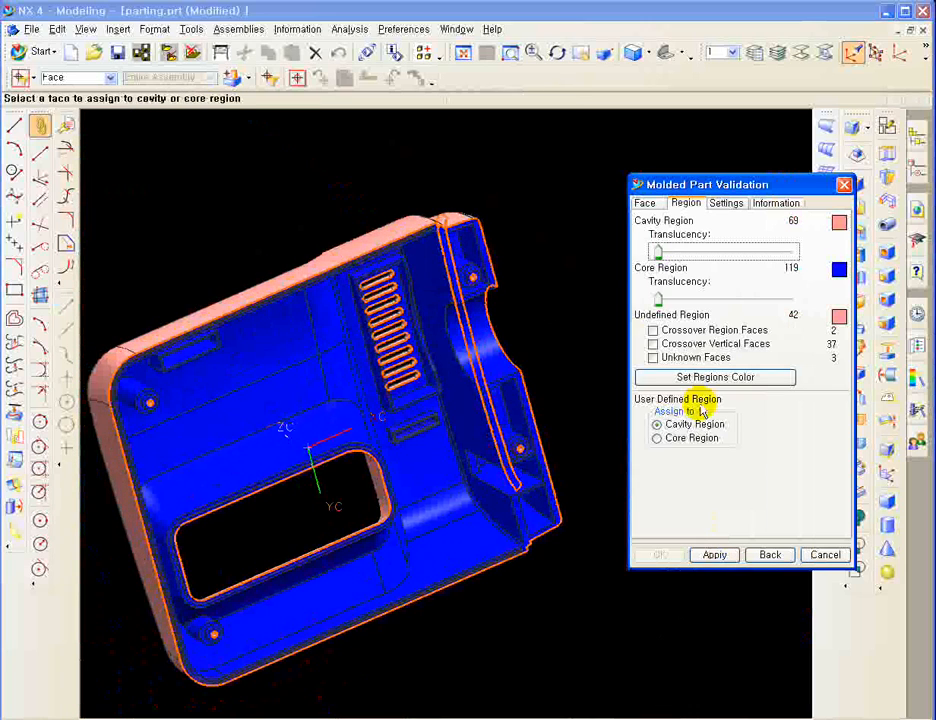
middle_click_drag(420, 294, 415, 460, "ctrl")
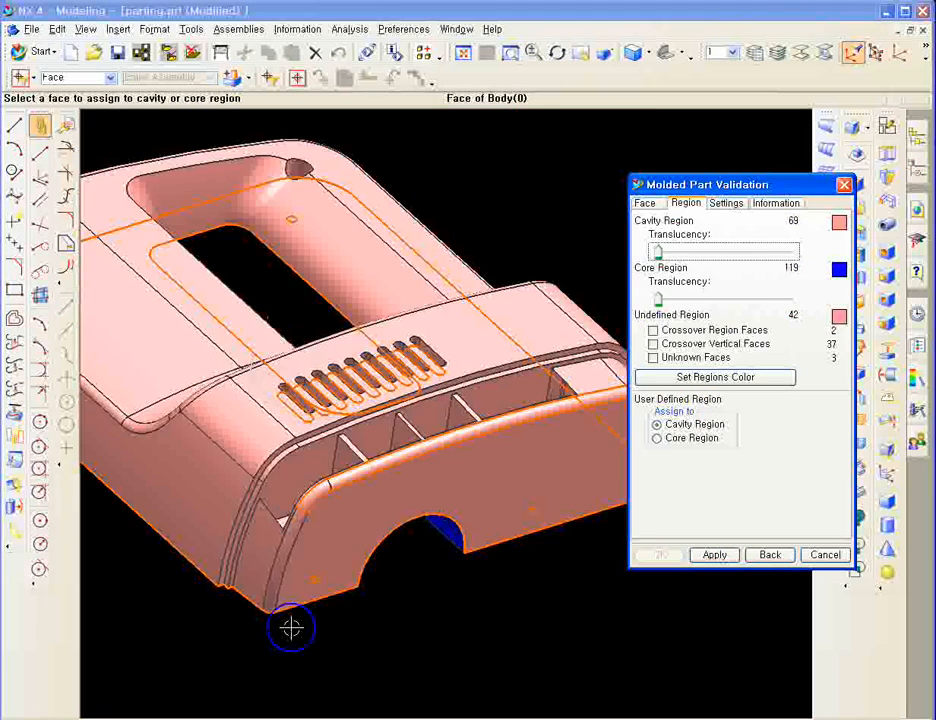
middle_click_drag(291, 628, 404, 520, "shift")
middle_click_drag(349, 490, 366, 590, "ctrl")
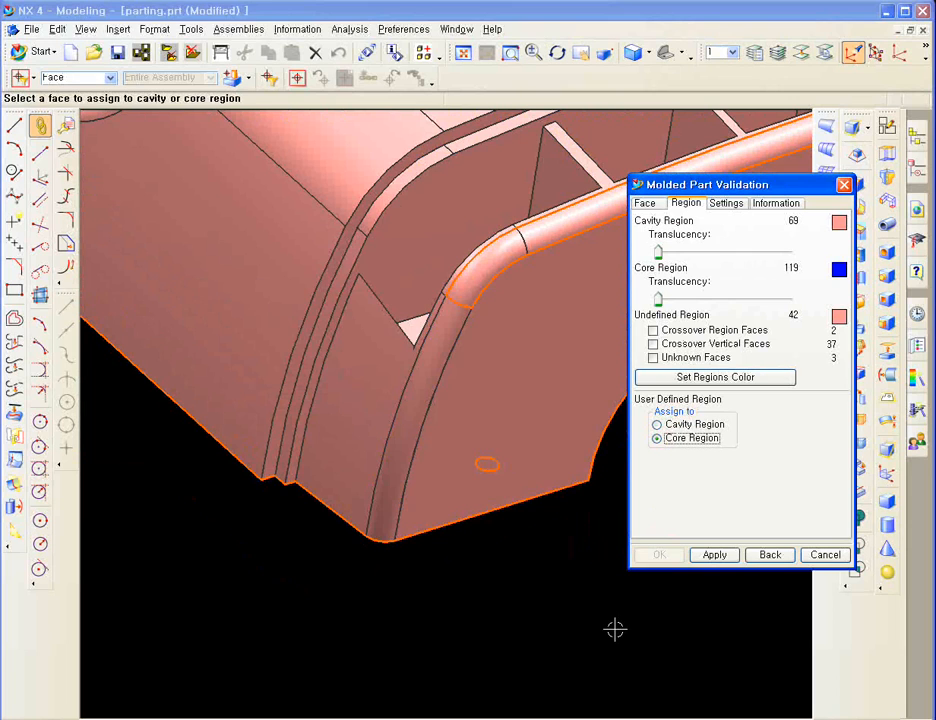
left_click(401, 462)
left_click(714, 555)
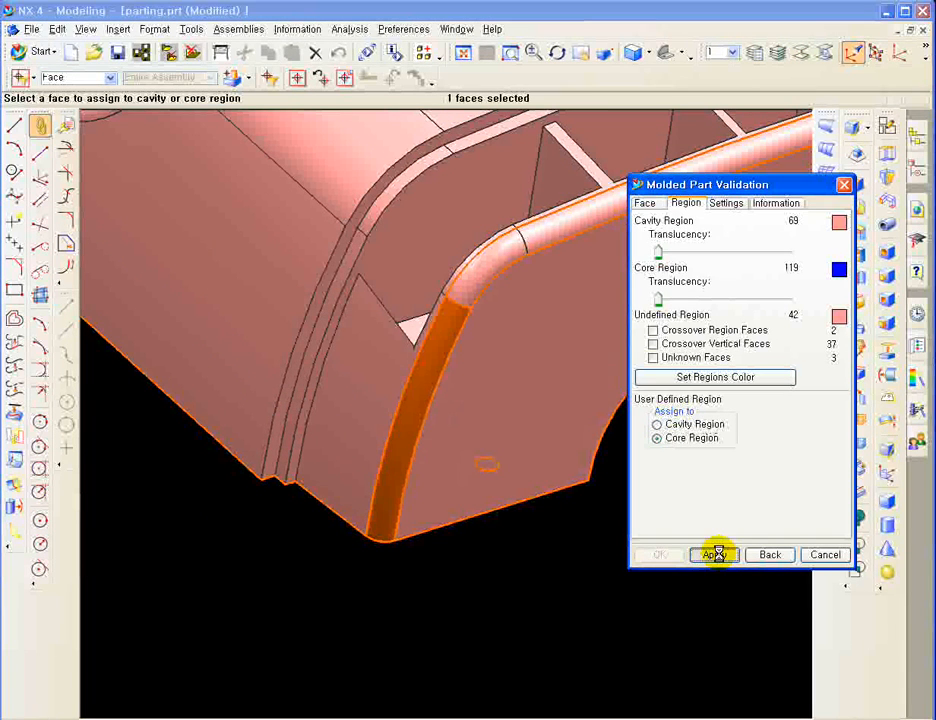
left_click(497, 252)
left_click(716, 556)
Assign the two rounded edge faces at the front panel's corner to the cavity region and close Molded Part Validation
left_click(657, 425)
left_click(497, 263)
left_click(458, 322)
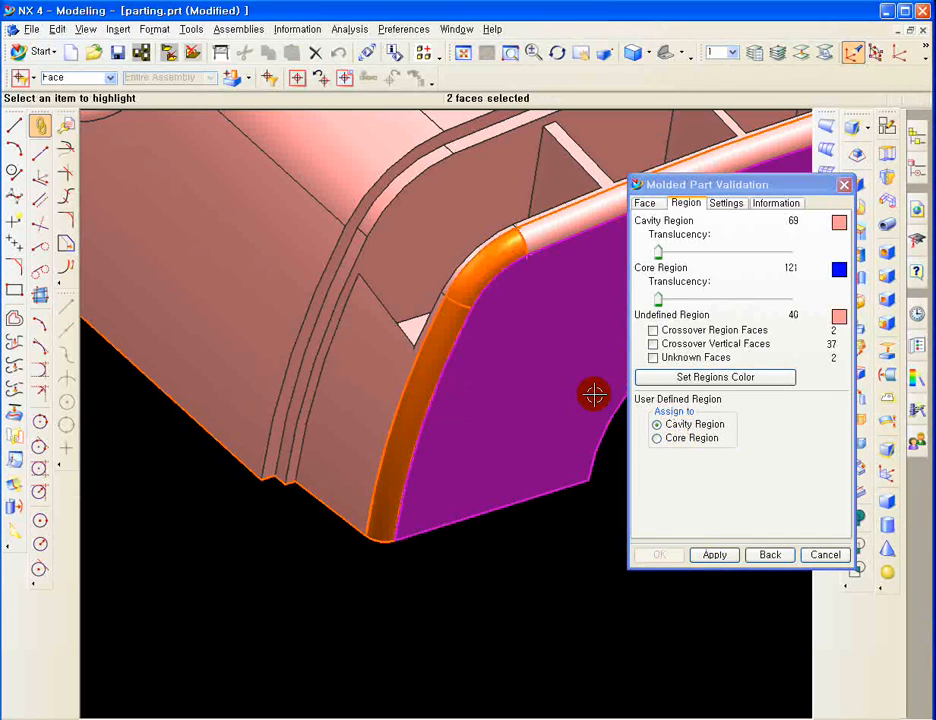
left_click(712, 556)
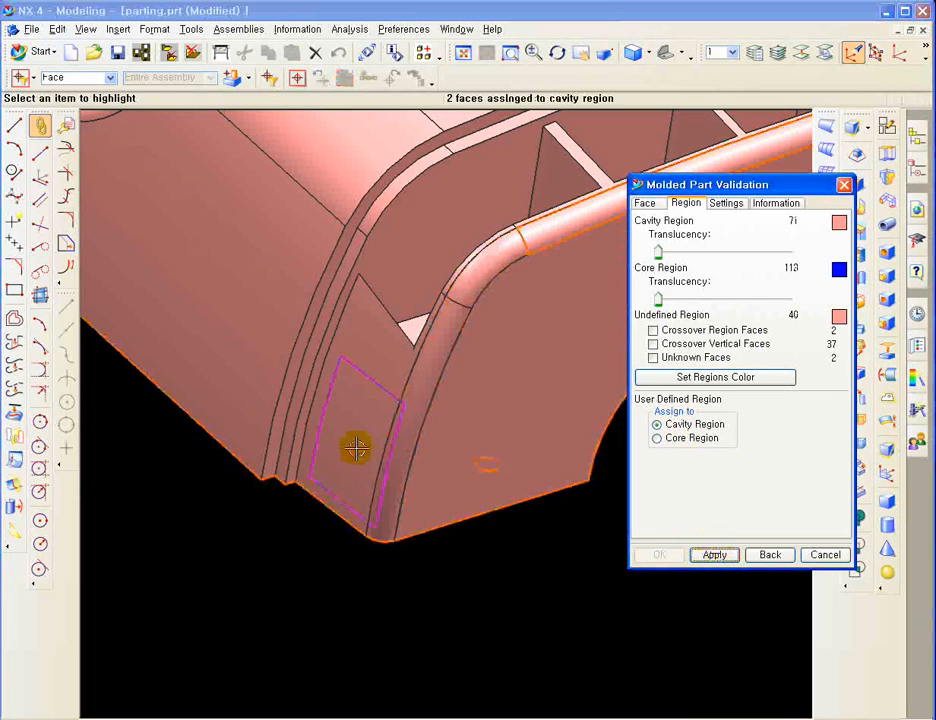
middle_click_drag(357, 449, 455, 430)
left_click(826, 556)
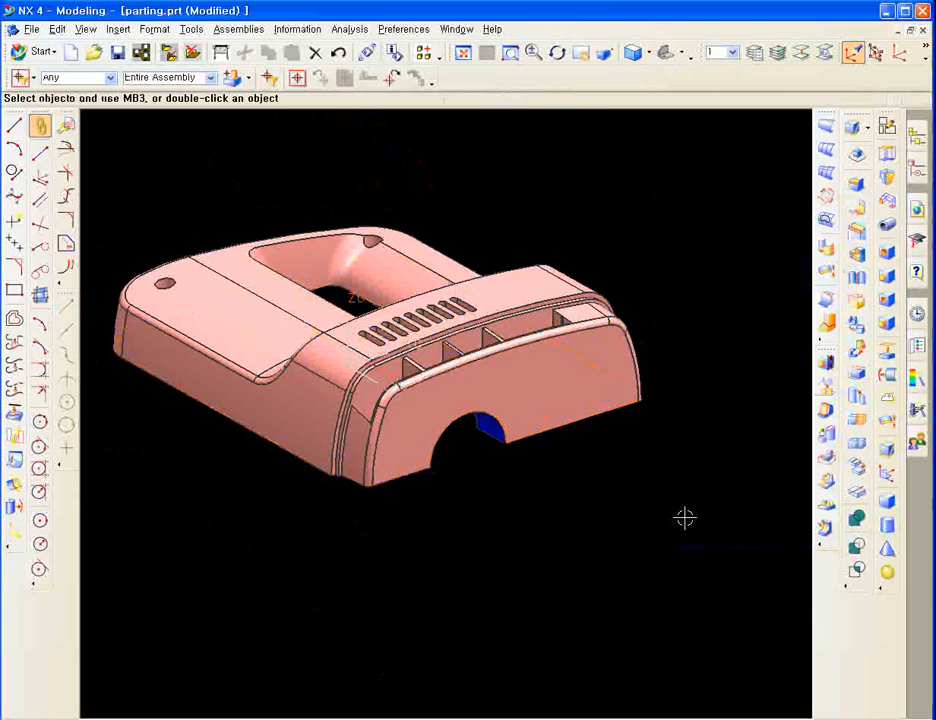
middle_click_drag(712, 257, 614, 234)
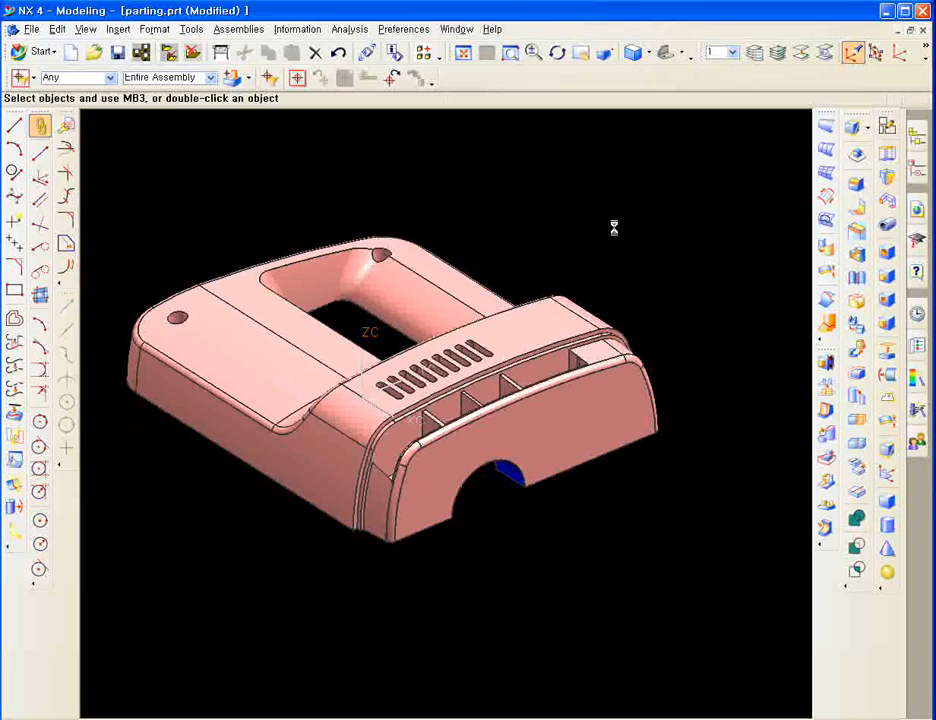
left_click(601, 344)
mouse_move(601, 344)
middle_mouse_down()
mouse_move(537, 506)
mouse_move(516, 462)
mouse_move(518, 487)
middle_mouse_up()
left_click(531, 437)
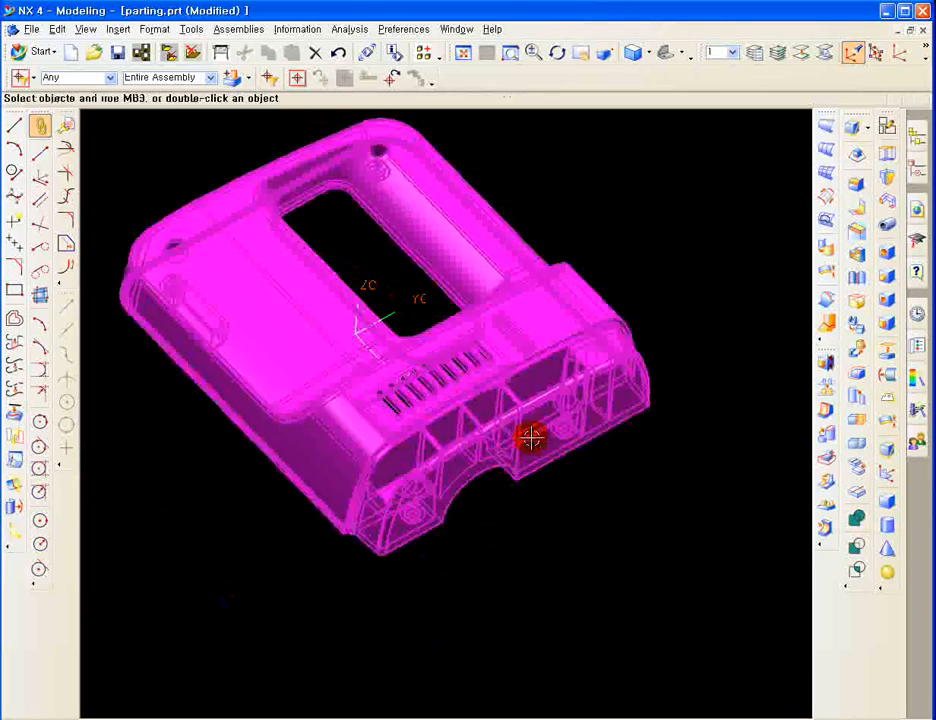
scroll(531, 437, "down", 1)
middle_click_drag(645, 205, 627, 229, "shift")
Start editing object properties with the selection filtered to faces colored Pale Dull Red, sampled from the housing's outer face
left_click(60, 29)
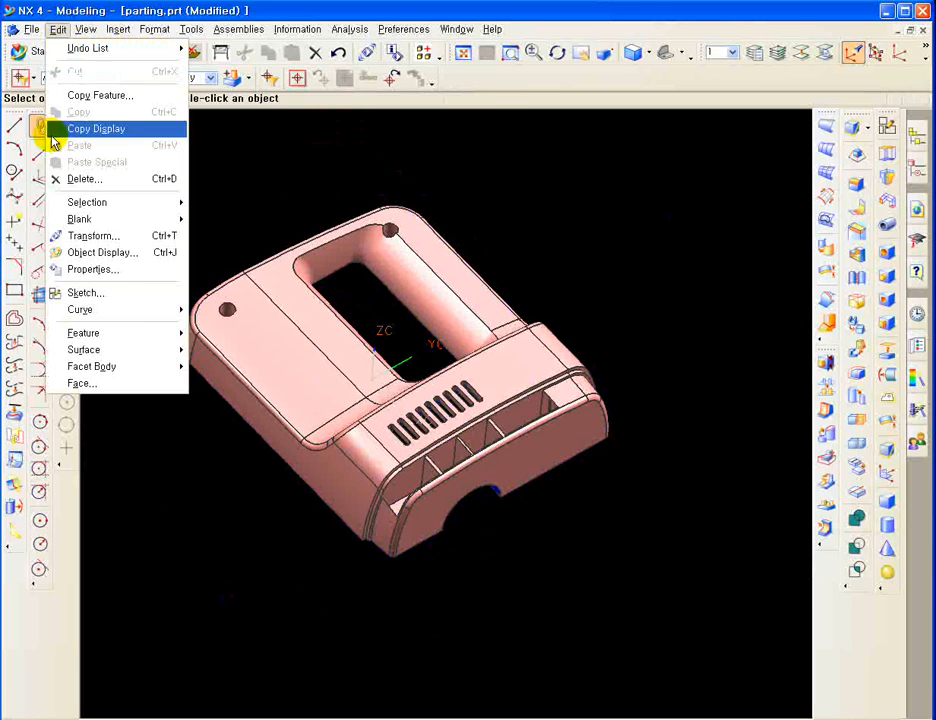
left_click(91, 271)
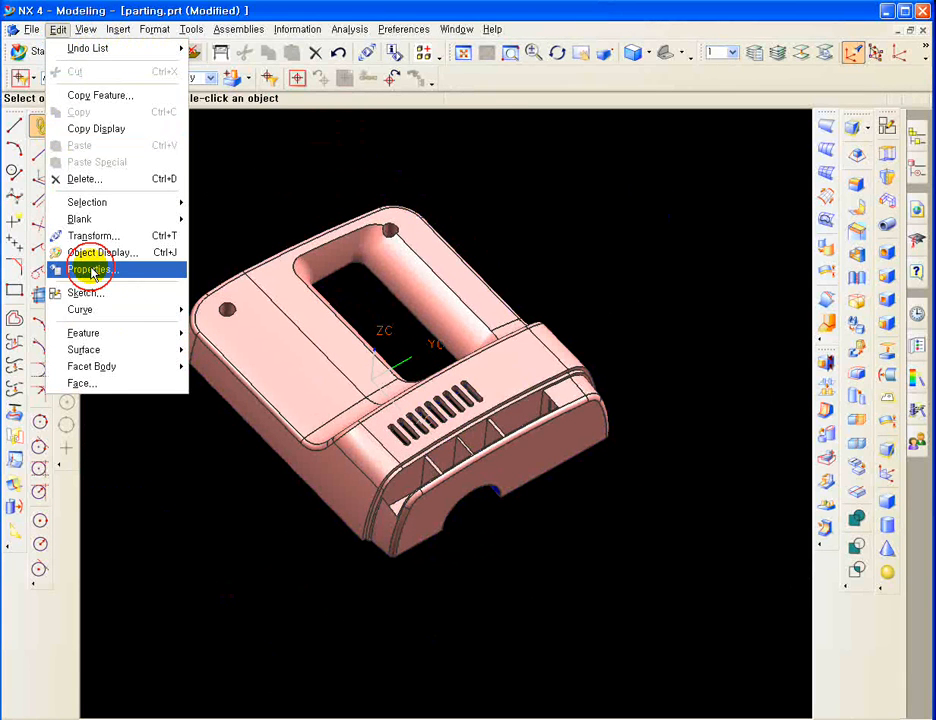
middle_click_drag(286, 178, 282, 213)
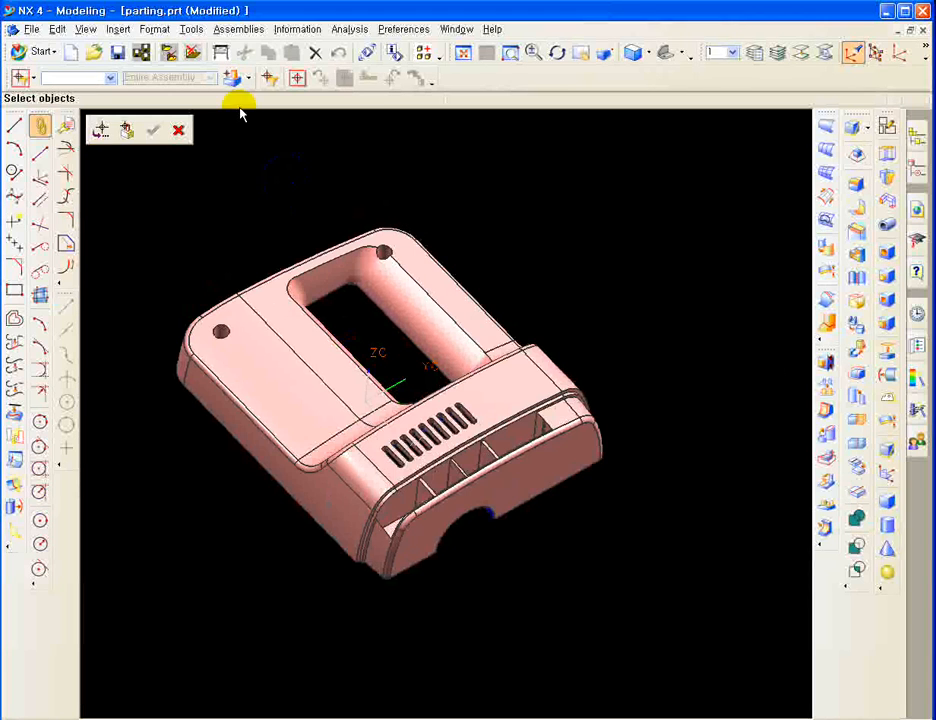
left_click(100, 129)
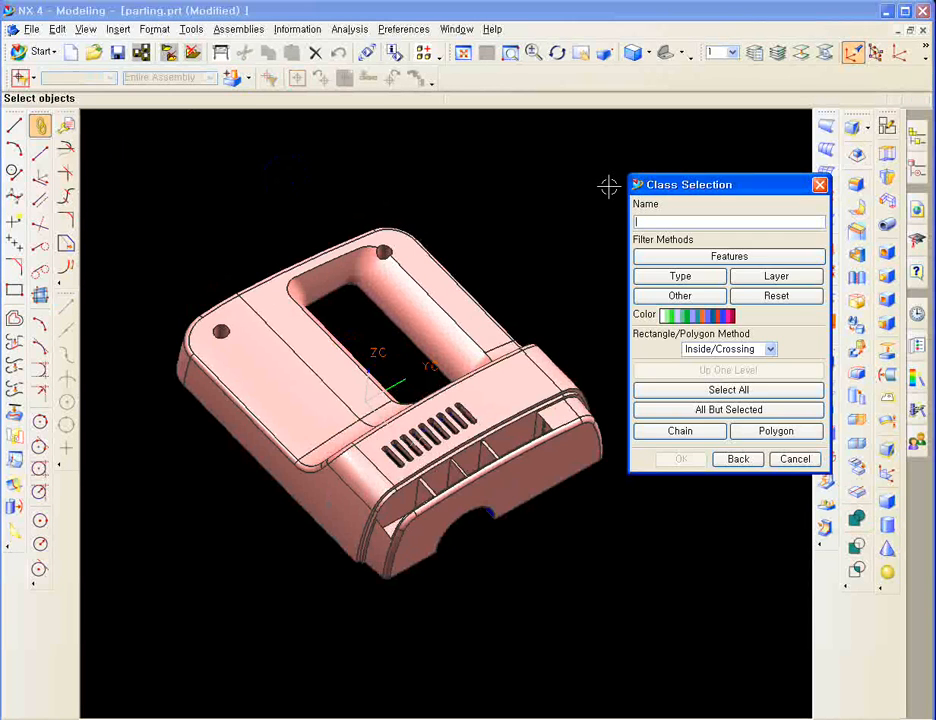
left_click(688, 282)
left_click(648, 236)
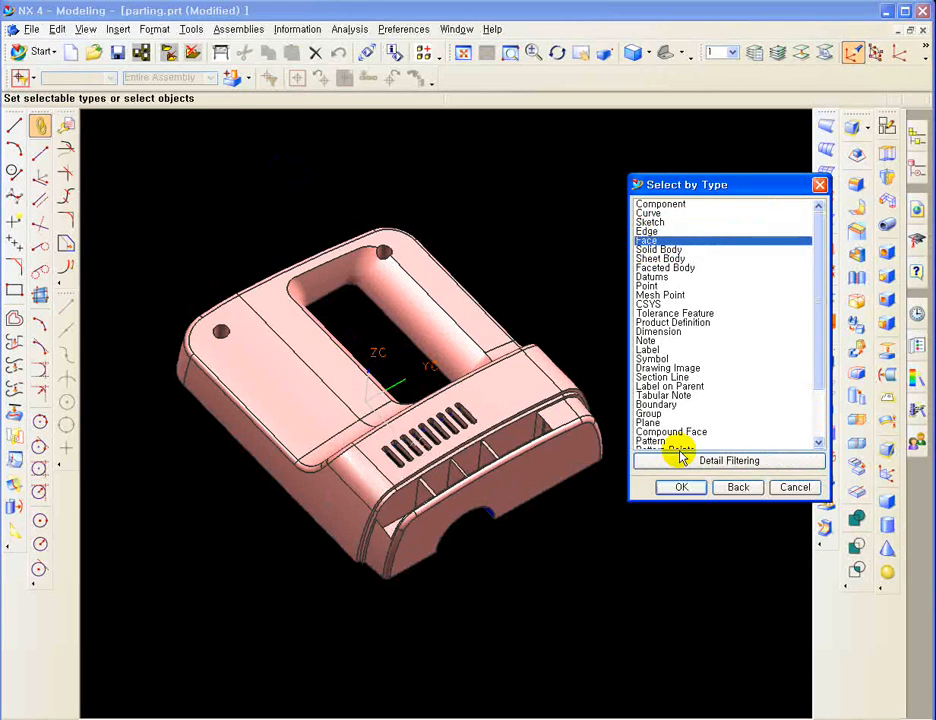
left_click(681, 487)
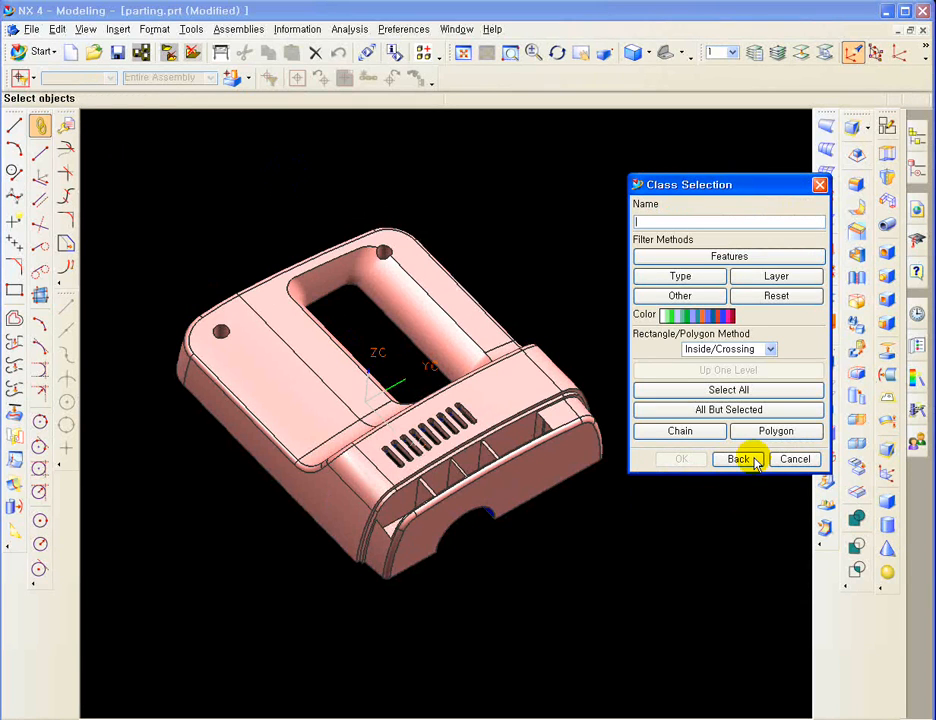
left_click(709, 317)
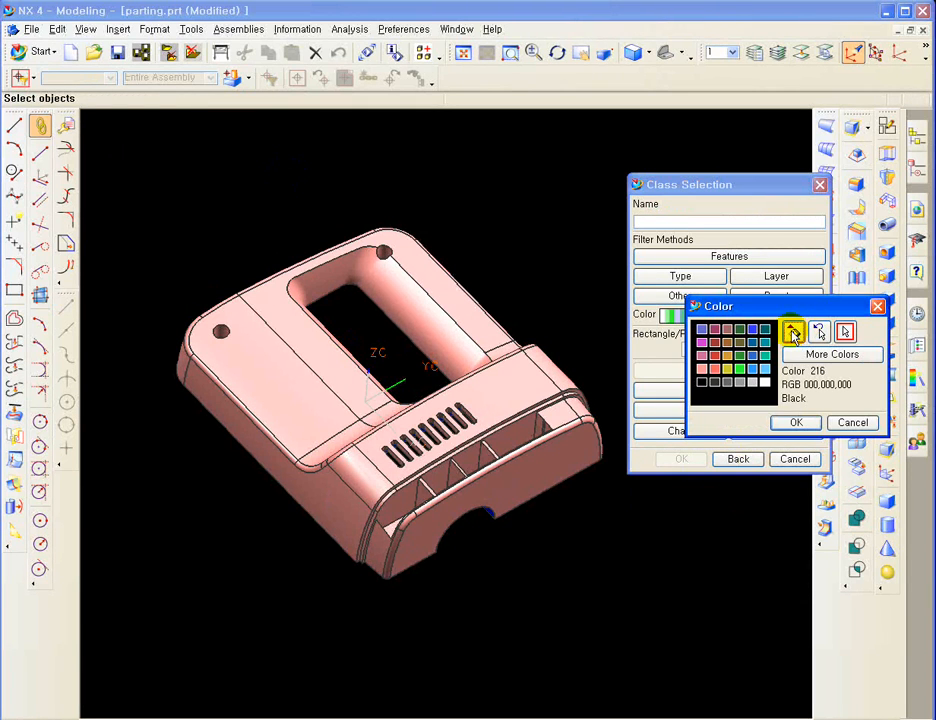
left_click(794, 333)
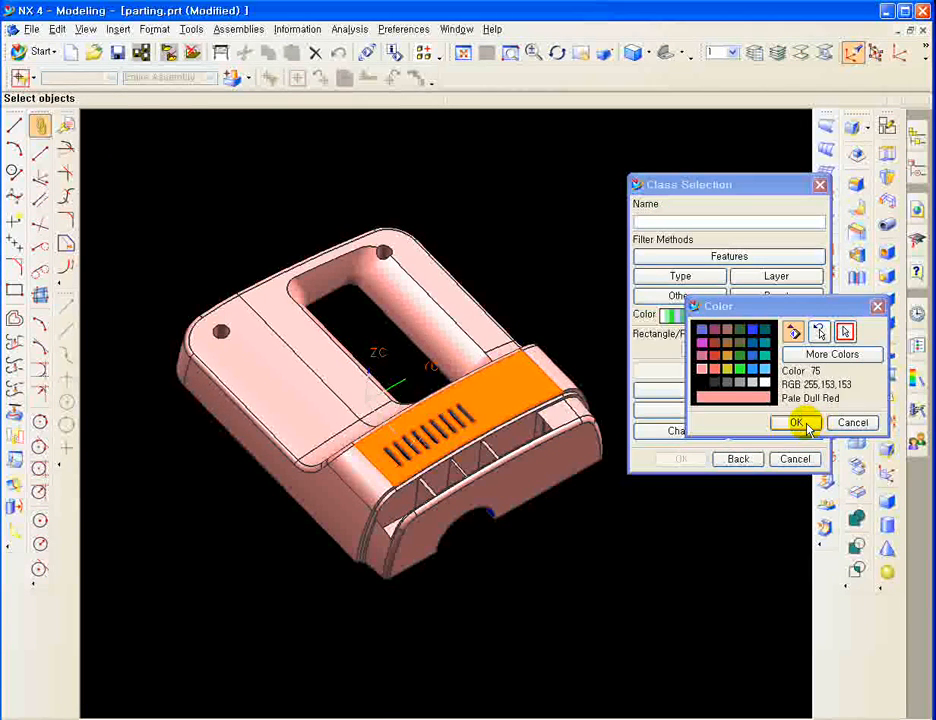
left_click(805, 425)
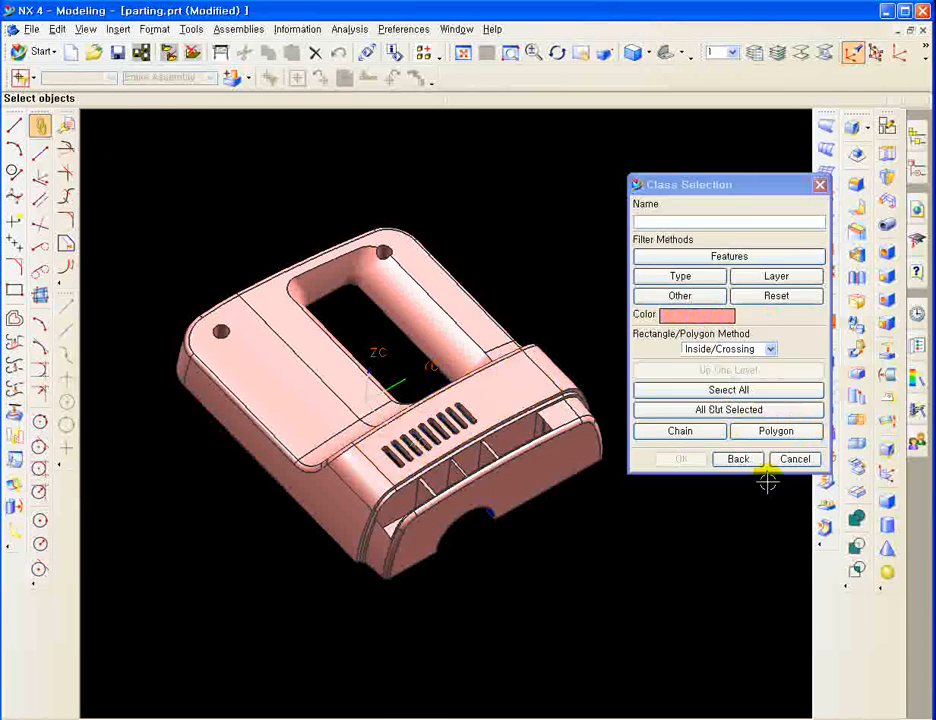
Select all Pale Dull Red faces and name them cavity in their face properties
left_click(708, 393)
middle_click_drag(531, 591, 561, 556)
left_click(681, 459)
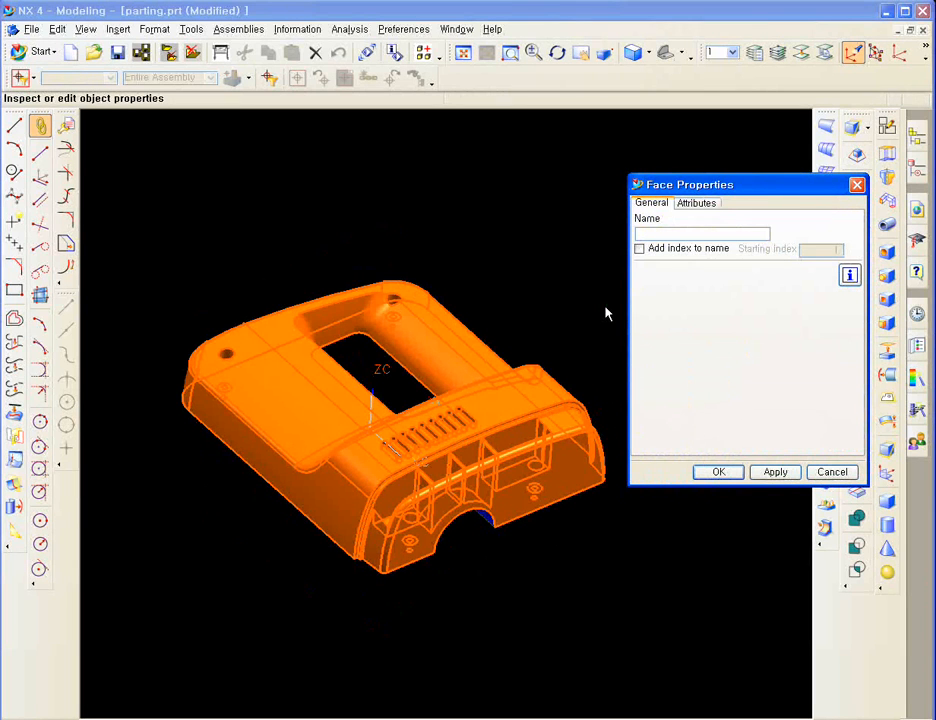
type("d")
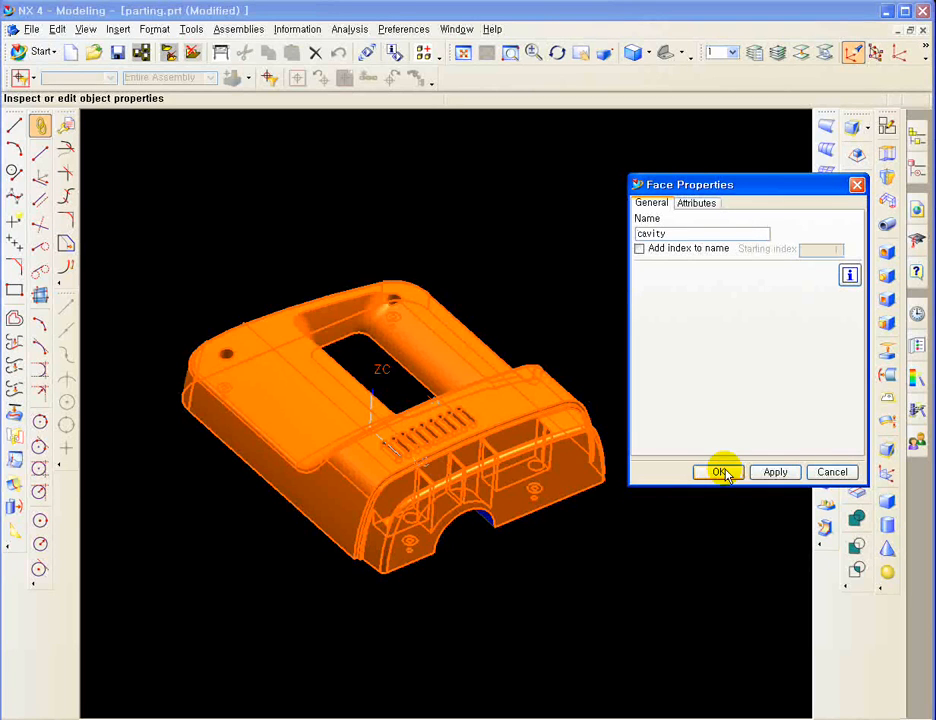
left_click(772, 473)
left_click(731, 475)
middle_click_drag(606, 539, 666, 424)
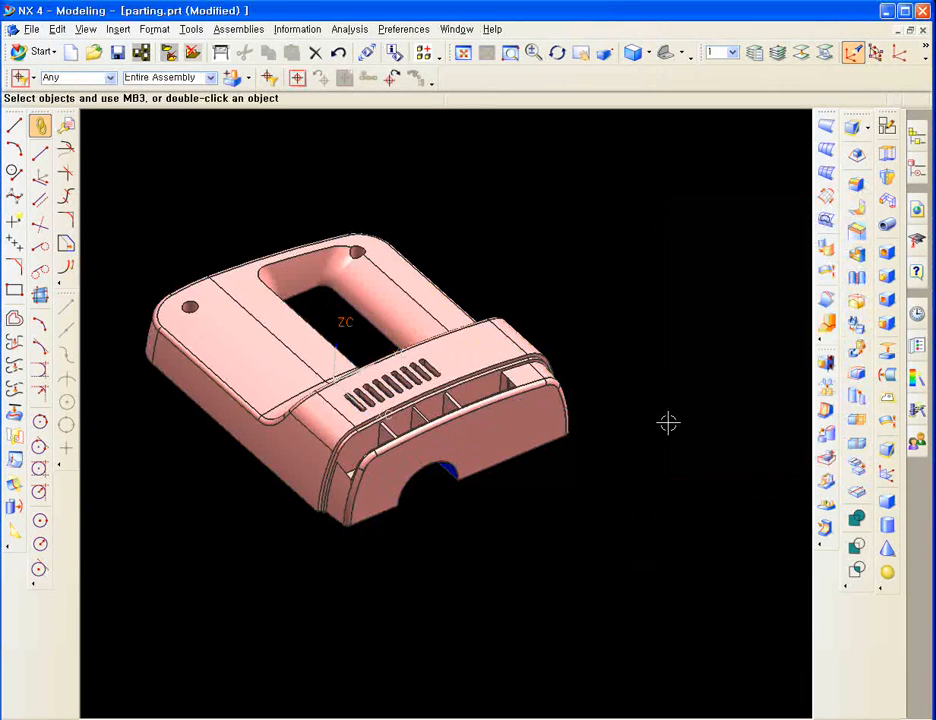
Start editing object properties again with the selection filtered to blue faces, sampling the color from the housing's inside
left_click(57, 29)
left_click(88, 274)
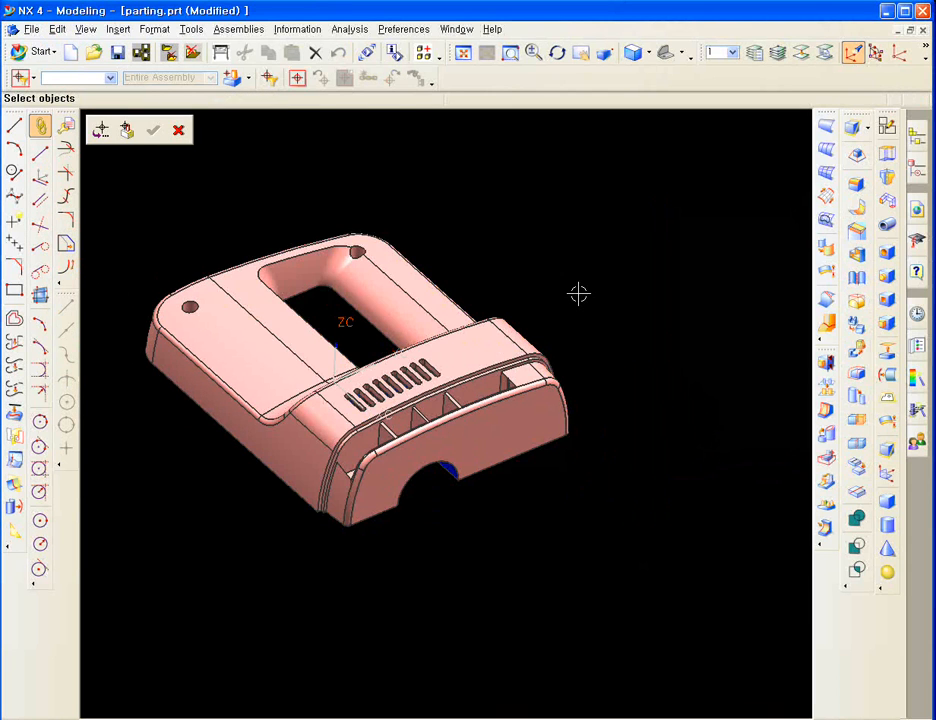
left_click(673, 268)
left_click(648, 238)
left_click(686, 488)
left_click(690, 315)
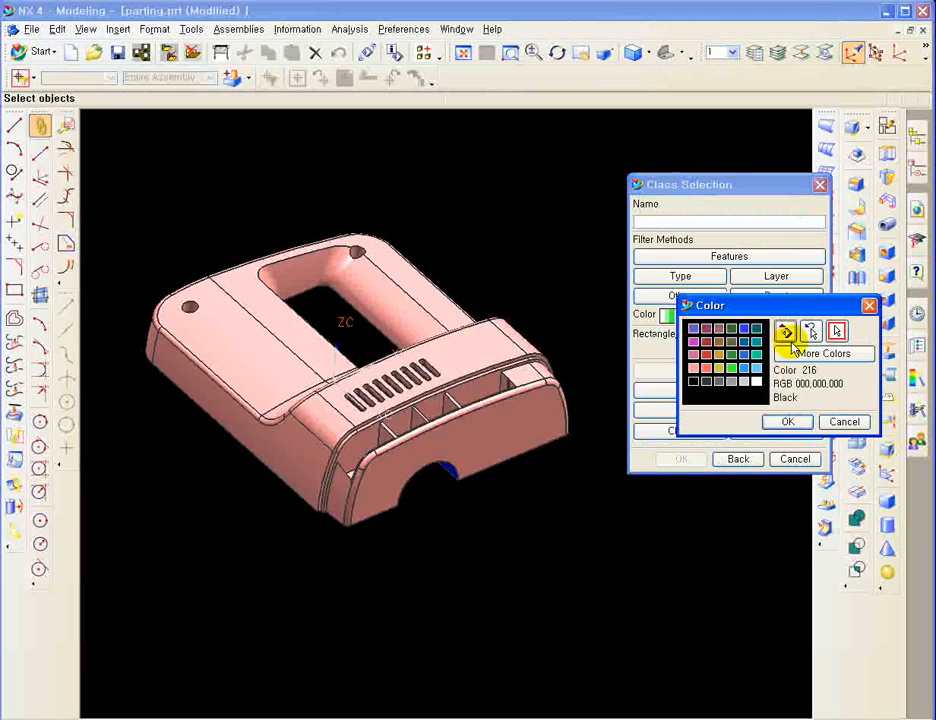
middle_click_drag(517, 514, 478, 507)
left_click(480, 496)
left_click(785, 422)
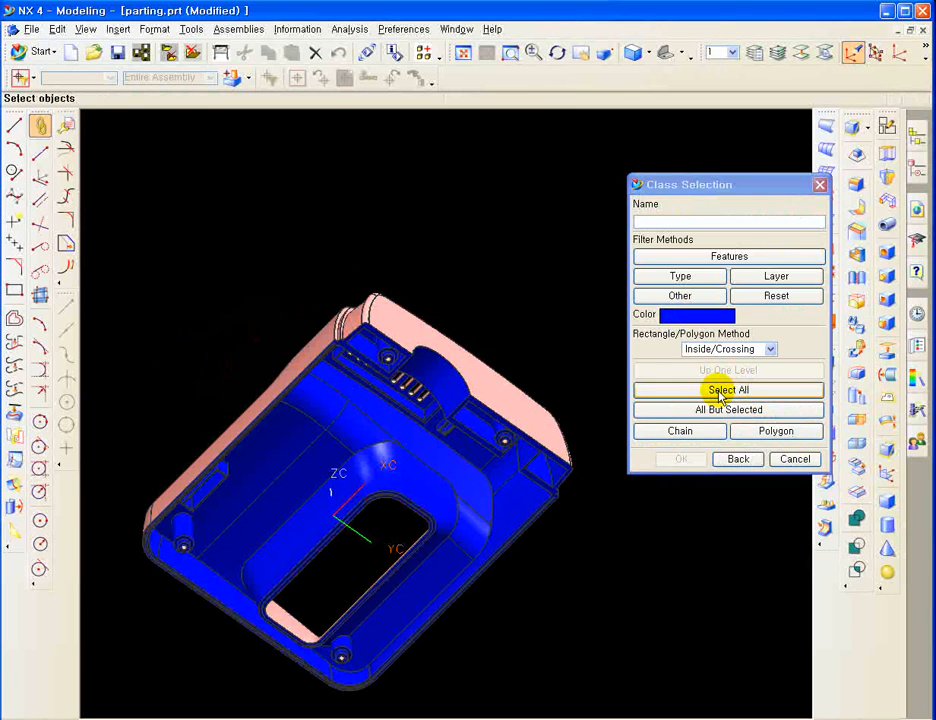
Select all blue faces and name them core in their face properties
left_click(720, 390)
middle_click_drag(489, 543, 560, 470)
left_click(686, 459)
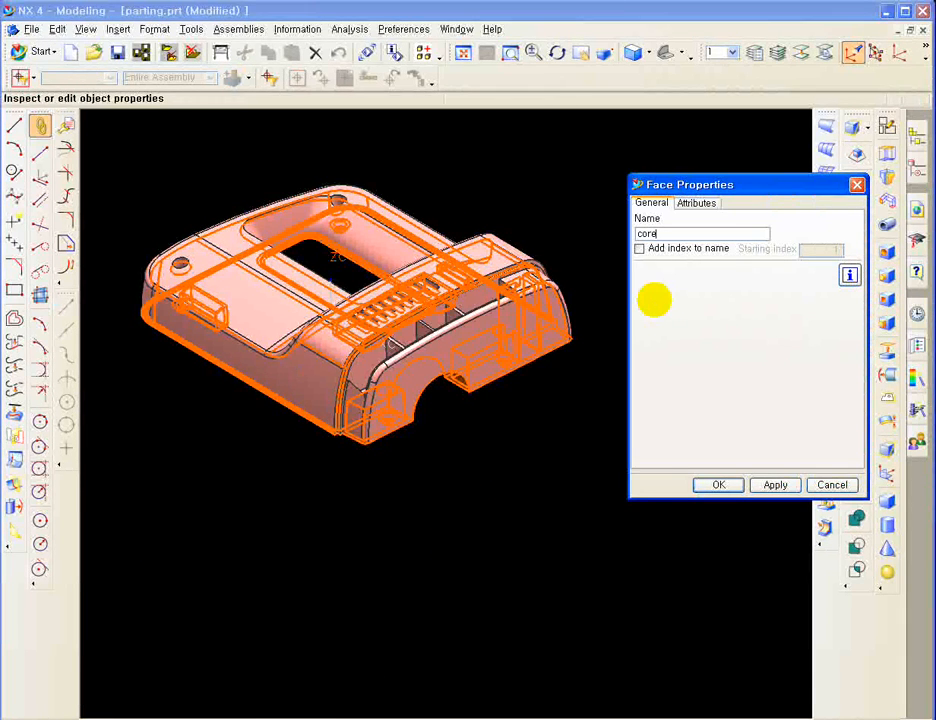
left_click(775, 484)
left_click(718, 484)
Hide the housing body by reversing the shown and blanked objects
middle_click_drag(613, 260, 633, 349)
left_click(489, 364)
key("ctrl+b")
key("ctrl+shift+b")
key("ctrl+shift+b")
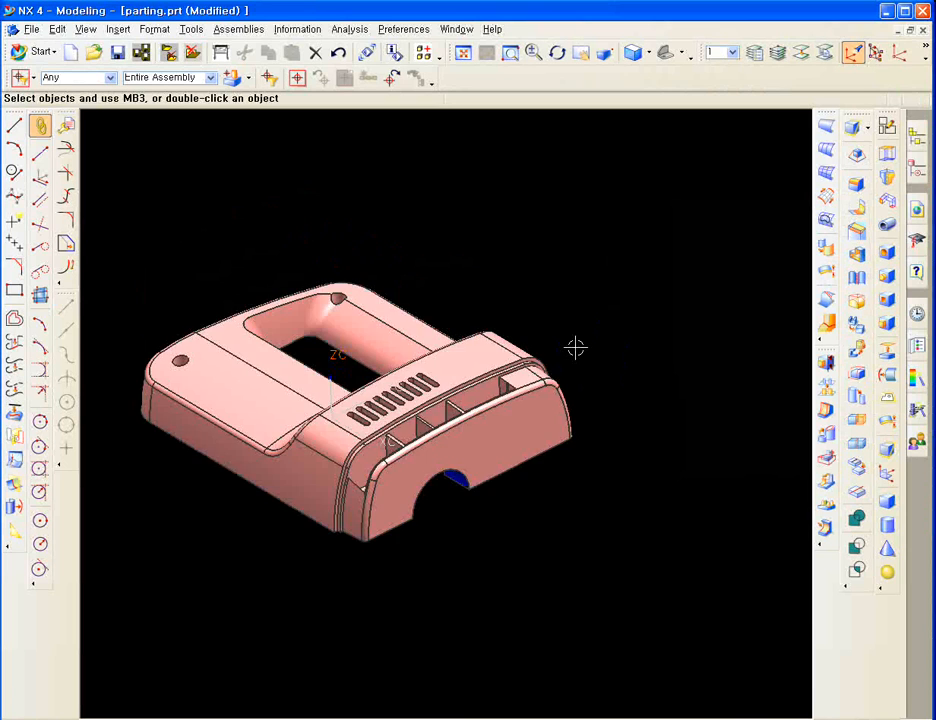
middle_click_drag(570, 384, 570, 354, "shift")
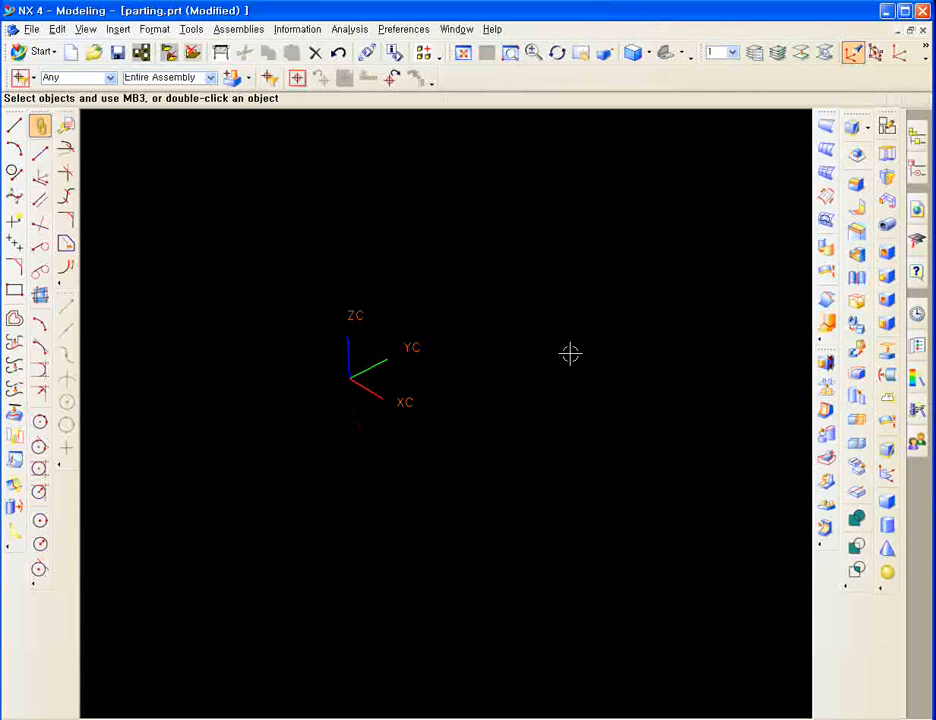
Make layer 100 selectable in the layer settings to display the parting sheets
key("ctrl+l")
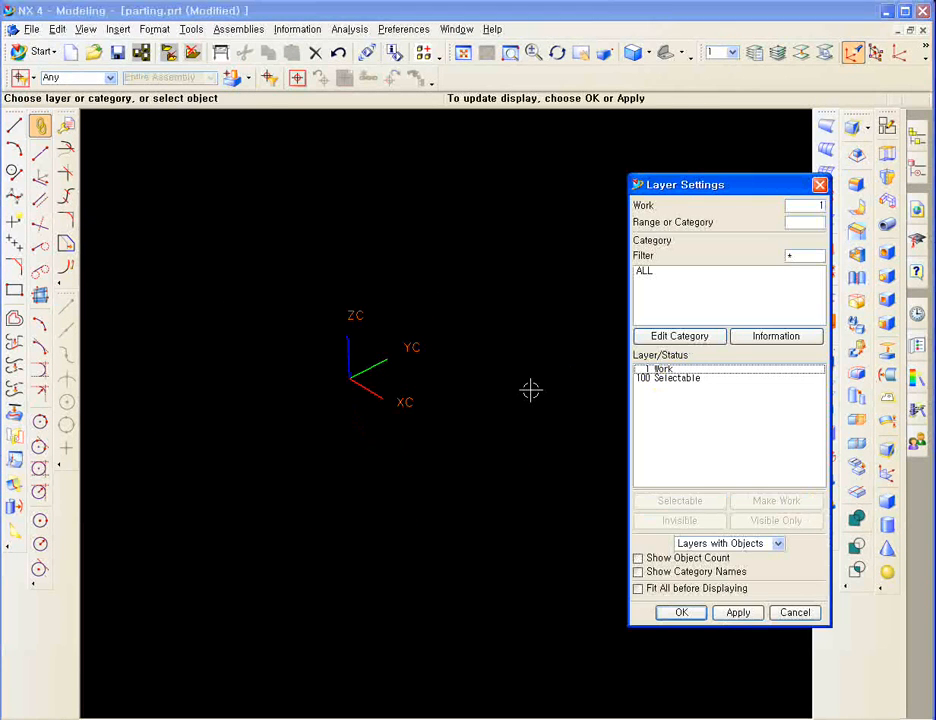
middle_click(530, 390)
middle_click_drag(479, 447, 485, 402, "ctrl")
mouse_move(618, 234)
middle_mouse_down("shift")
mouse_move(614, 207)
mouse_move(625, 216)
middle_mouse_up("shift")
mouse_move(646, 286)
middle_mouse_down("ctrl")
mouse_move(652, 269)
mouse_move(679, 257)
mouse_move(654, 282)
middle_mouse_up("ctrl")
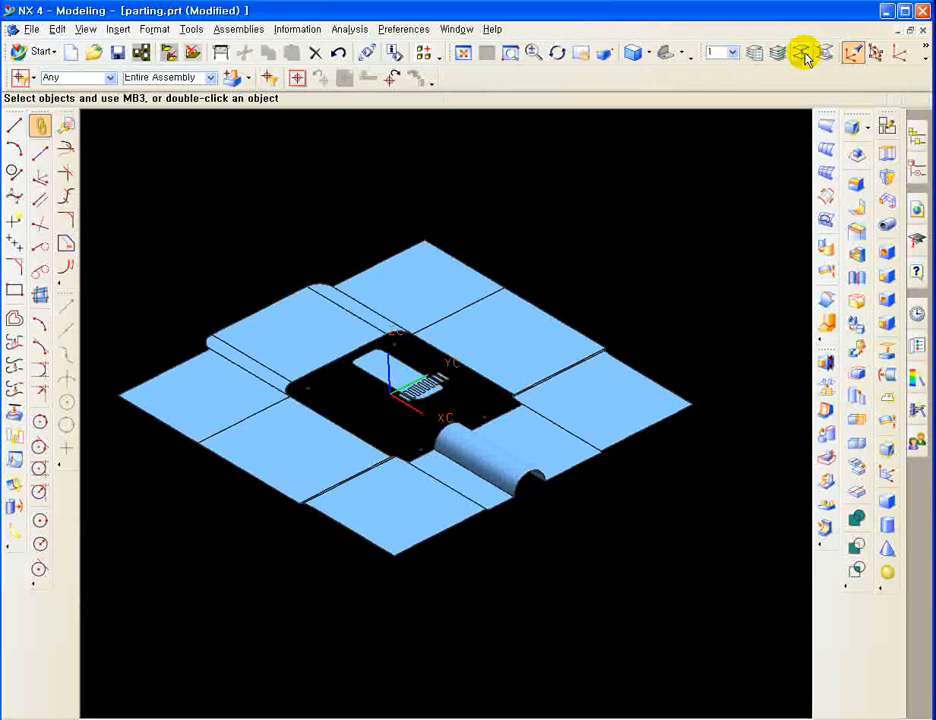
Copy all the parting sheets to layer 50
left_click(825, 54)
left_click_drag(633, 553, 363, 328)
middle_click(601, 245)
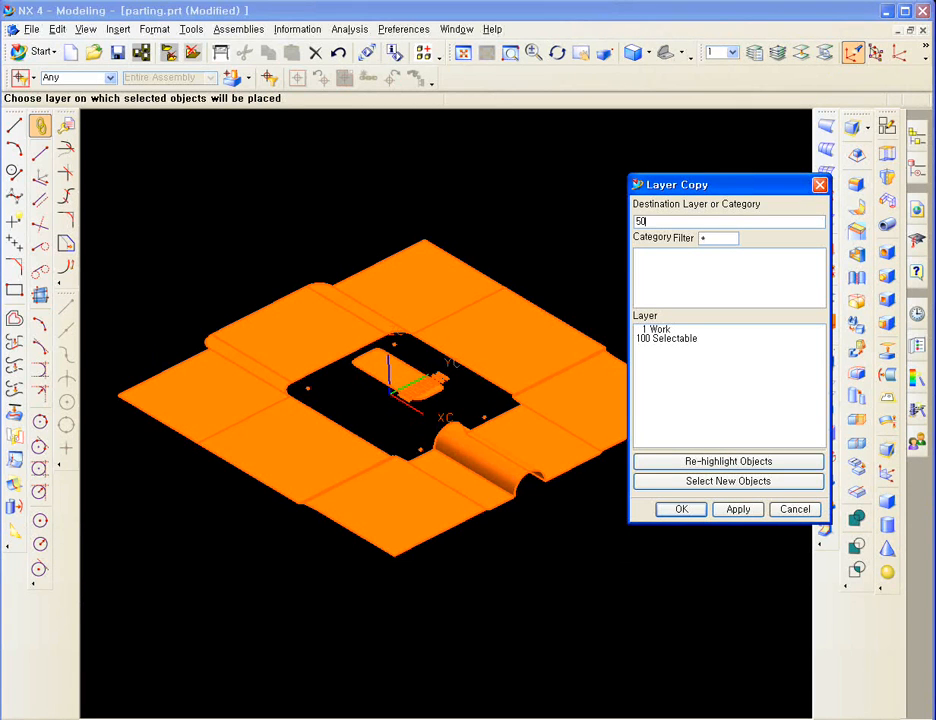
key("Return")
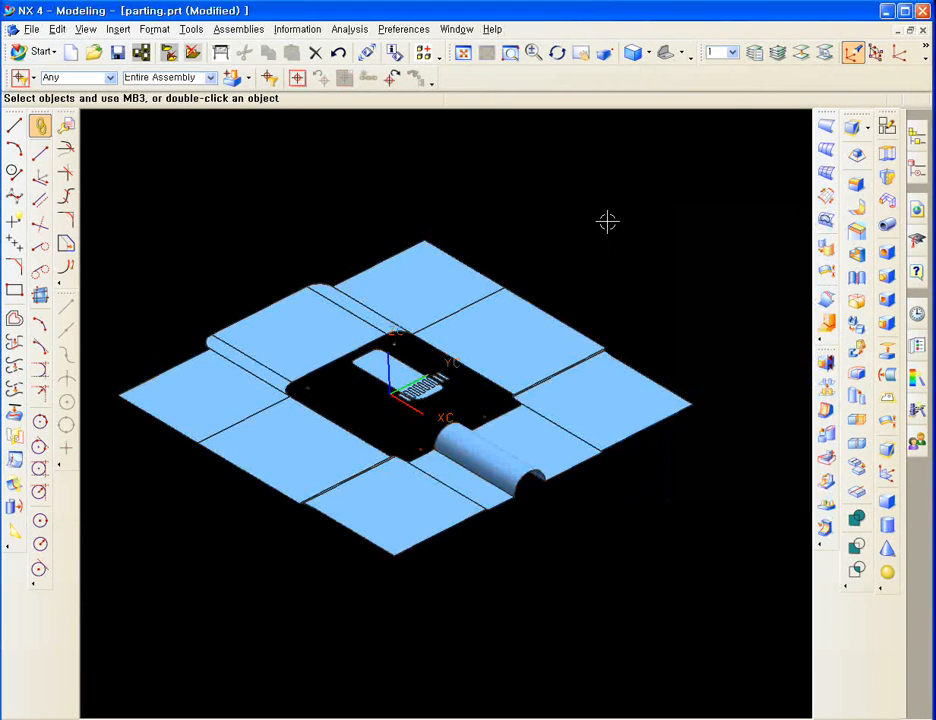
Make layer 100 invisible and layer 50 selectable, keeping layer 1 as the work layer
key("ctrl+l")
double_click(664, 387)
double_click(662, 378)
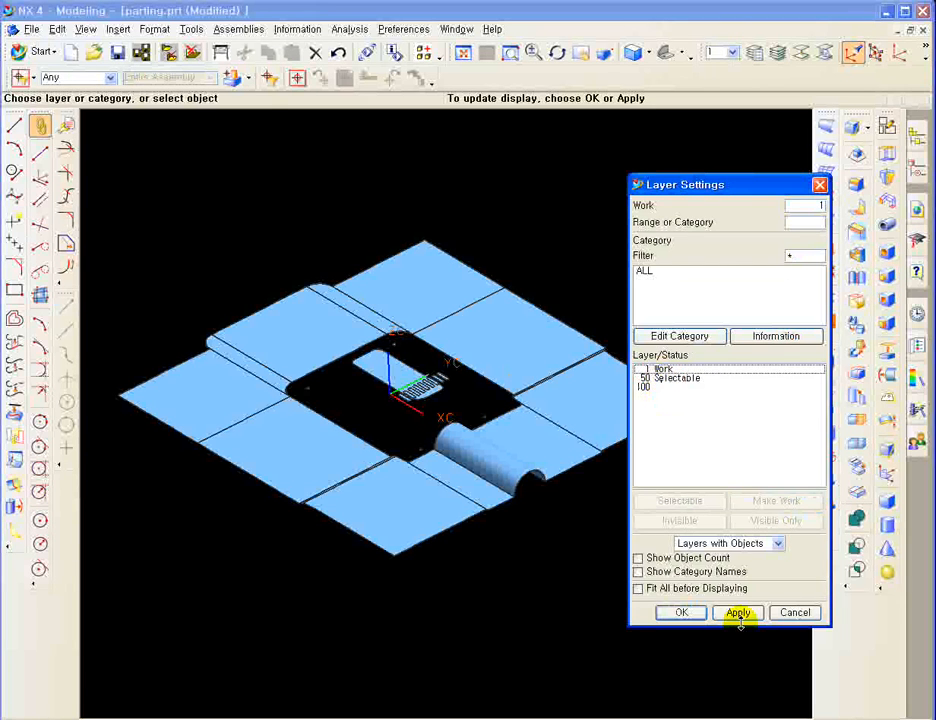
left_click(738, 613)
left_click(794, 612)
scroll(656, 574, "up", 1)
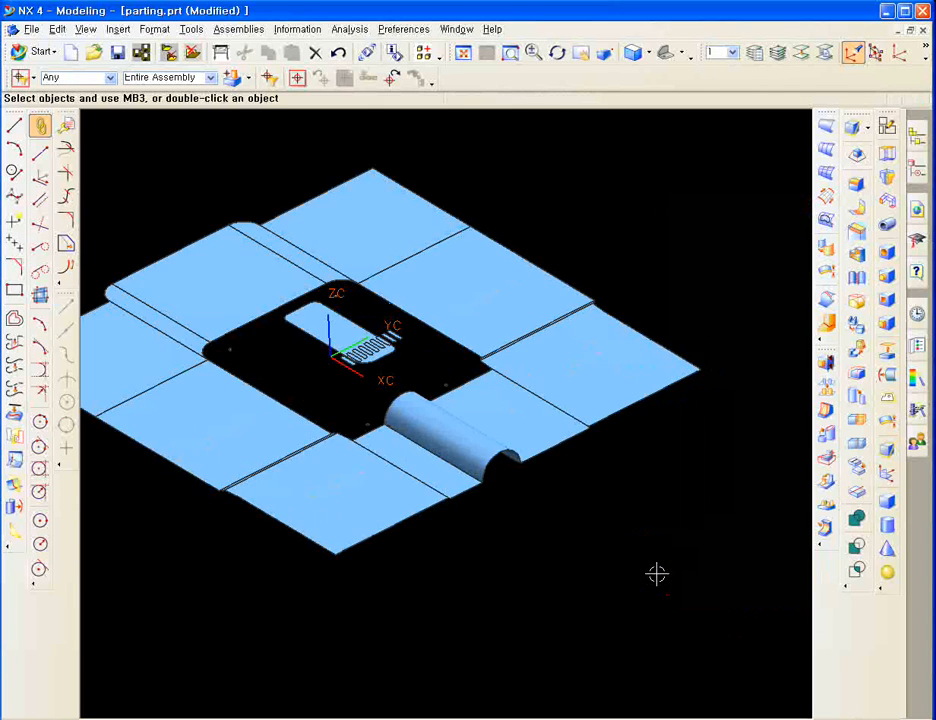
Reverse the shown and blanked objects to compare the housing with the parting sheets, and end with the housing displayed
key("ctrl+shift+b")
middle_click_drag(500, 247, 575, 318, "shift")
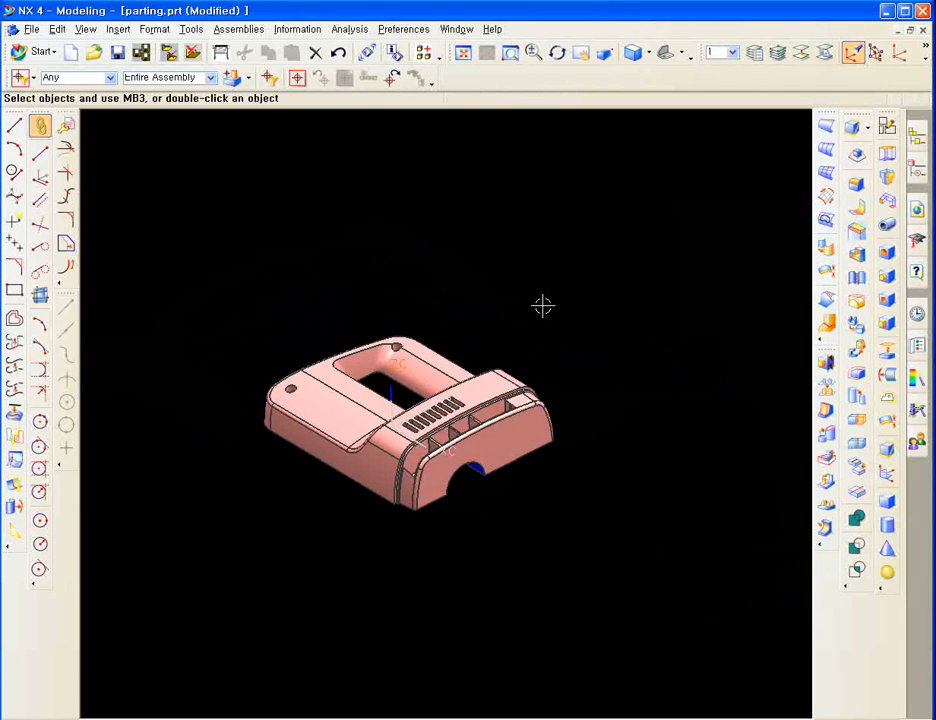
scroll(533, 364, "up", 1)
middle_click_drag(533, 364, 578, 280, "shift")
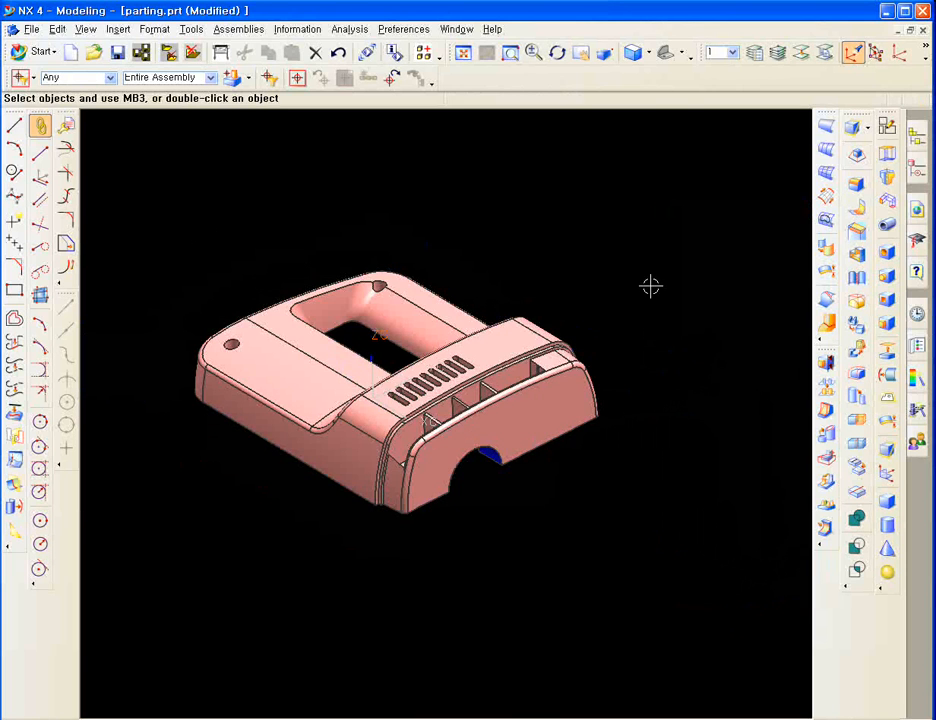
key("ctrl+shift+b")
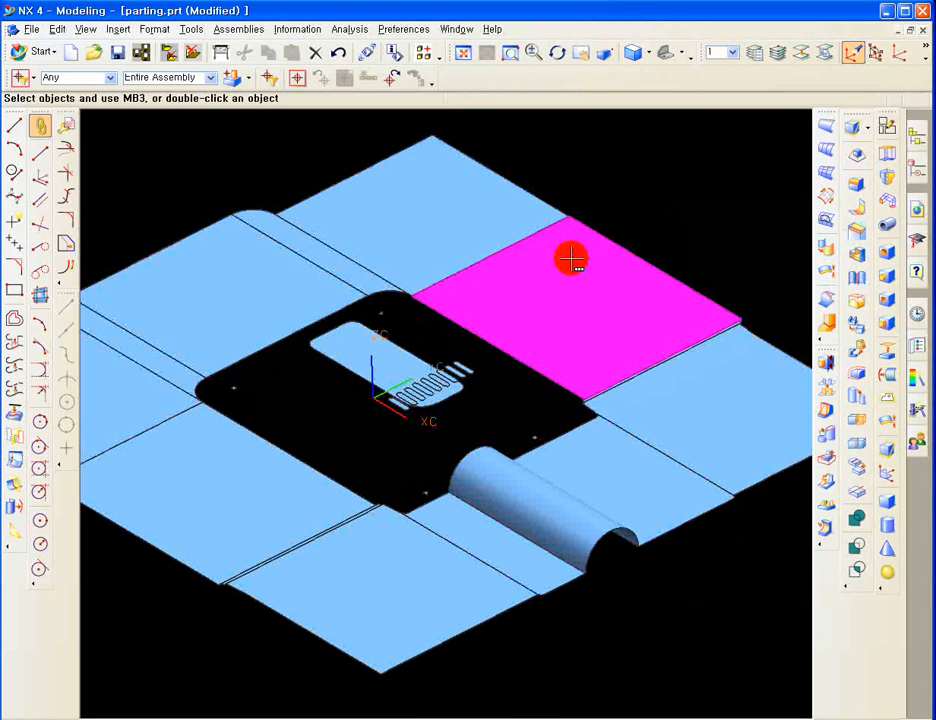
scroll(472, 363, "down", 2)
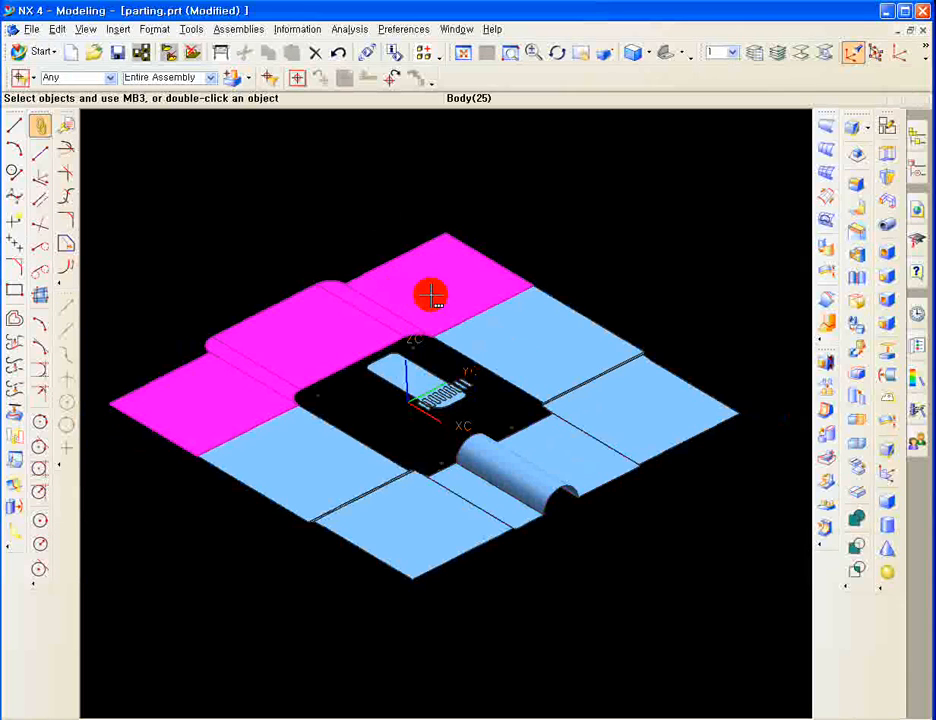
key("ctrl+shift+b")
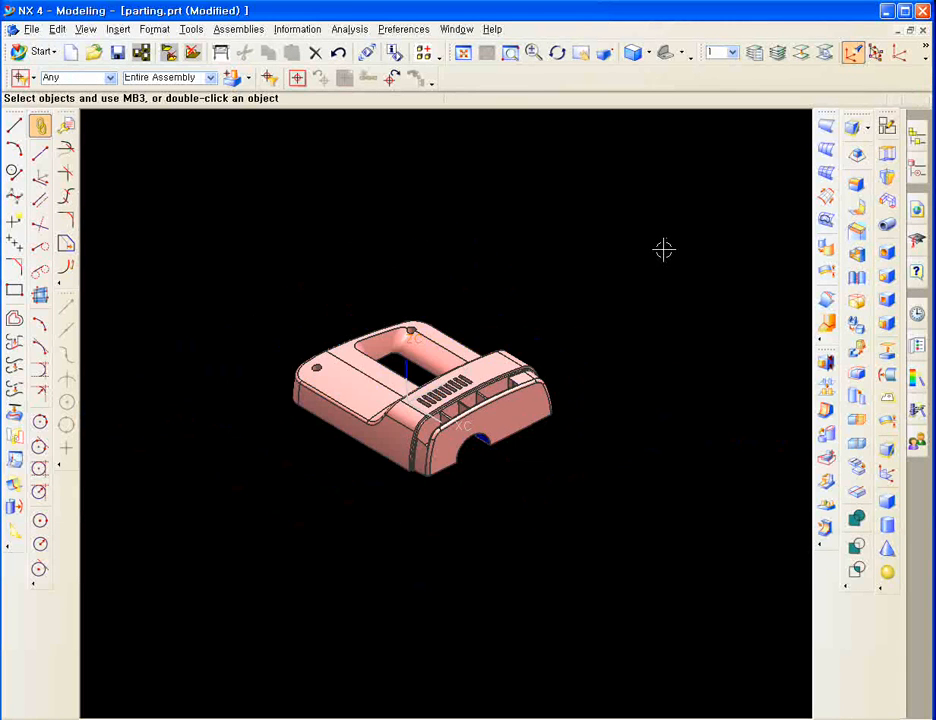
scroll(535, 350, "up", 3)
middle_click_drag(591, 330, 636, 255)
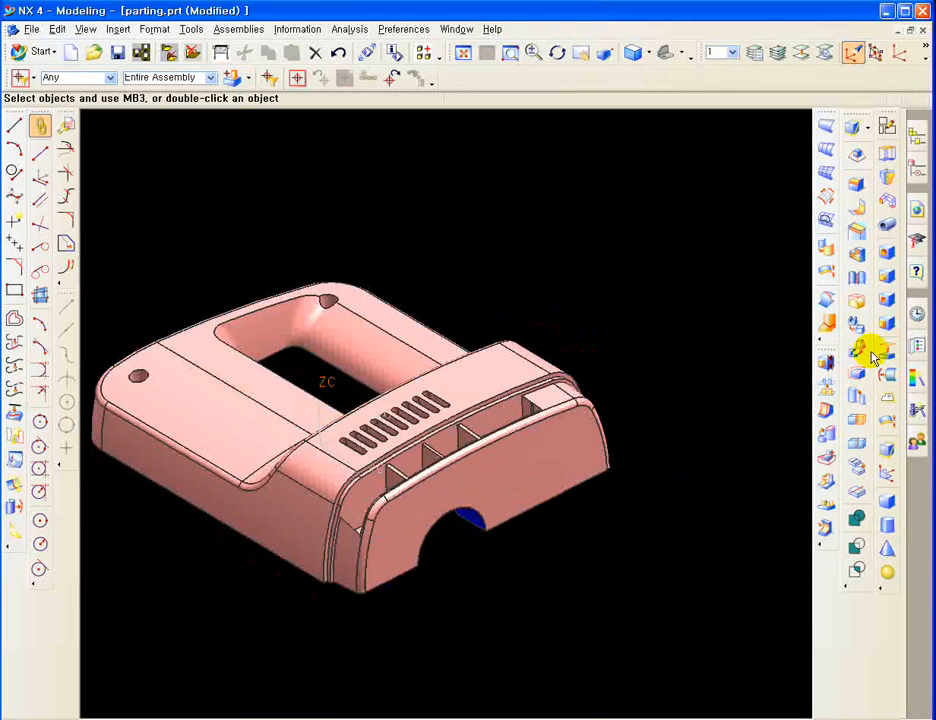
Extract all faces named cavity from the housing as same-type surfaces with At Timestamp and Blank Original enabled
left_click(886, 352)
middle_click_drag(464, 347, 645, 405)
left_click(640, 404)
left_click(639, 417)
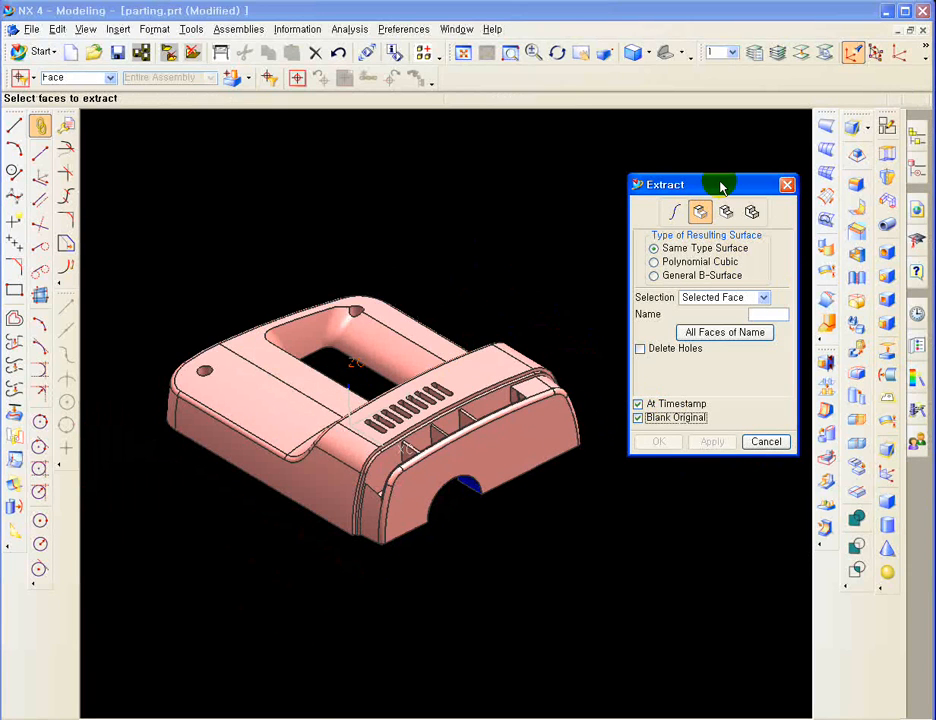
left_click_drag(720, 186, 712, 162)
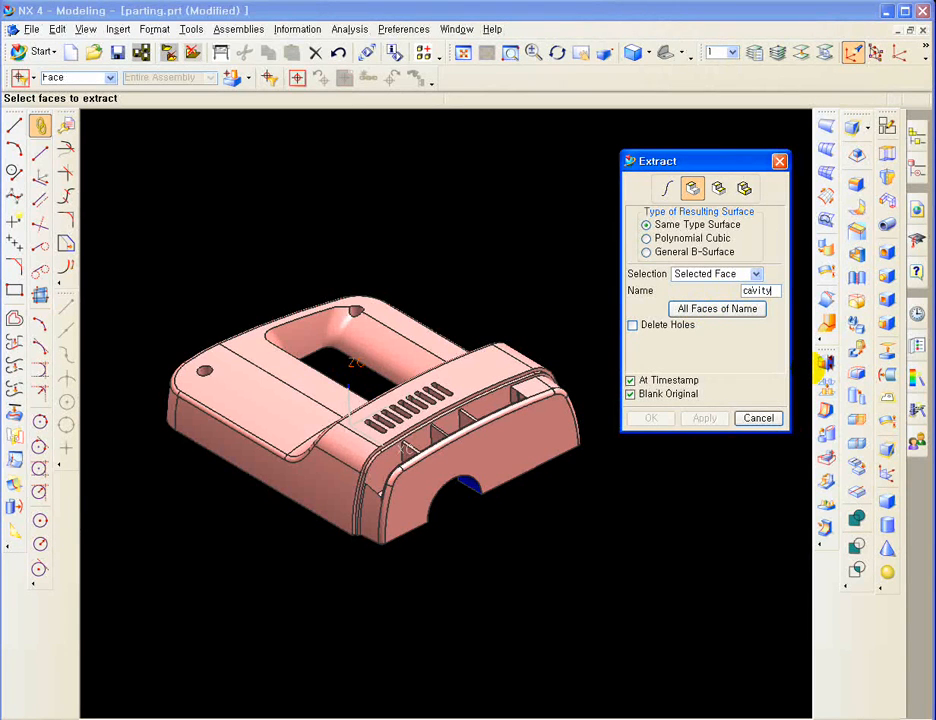
key("Return")
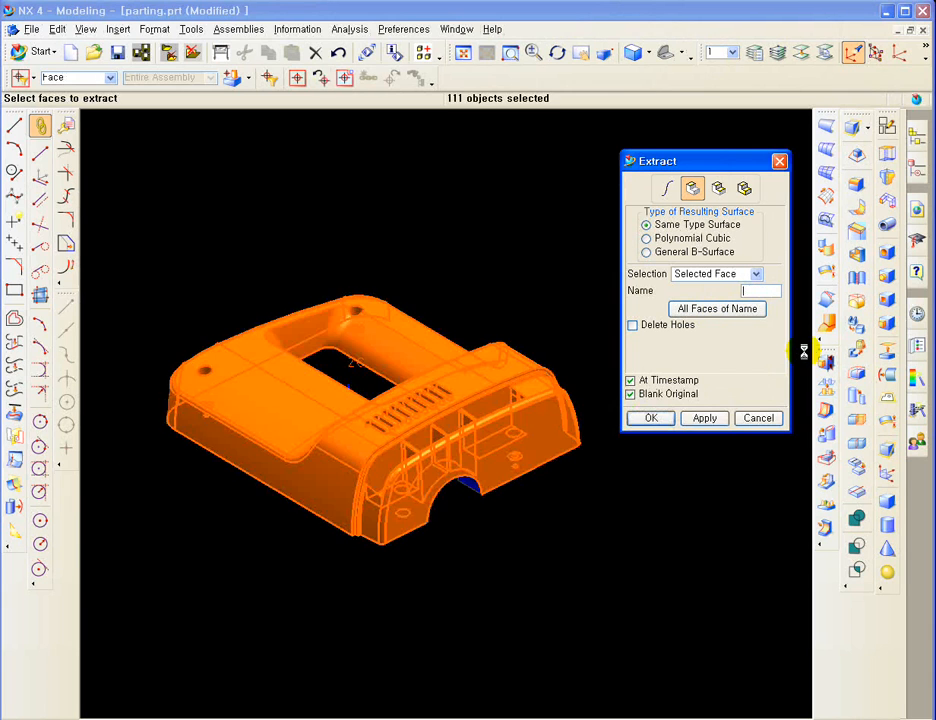
middle_click_drag(510, 361, 575, 393)
left_click(704, 418)
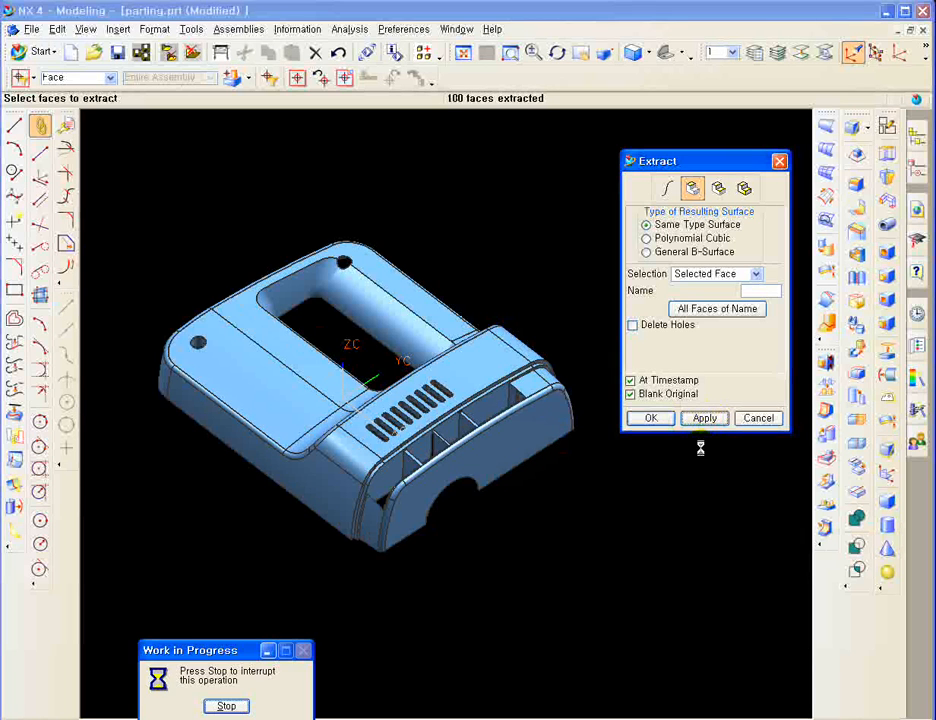
left_click(758, 418)
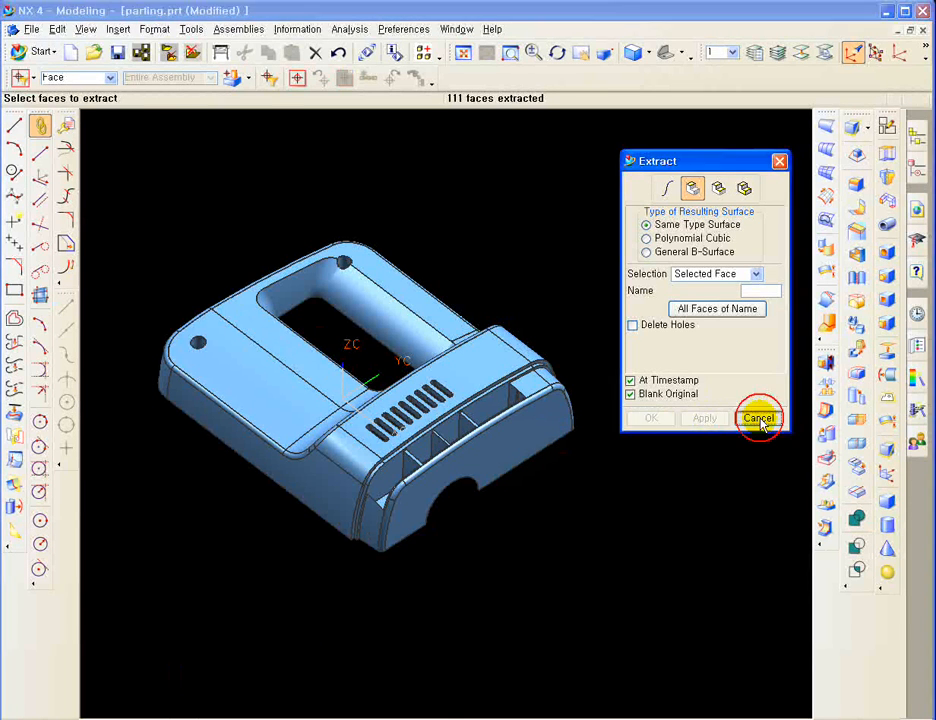
Show the blanked bodies again and hide the housing solid that overlaps the extracted cavity faces
key("ctrl+shift+b")
key("ctrl+b")
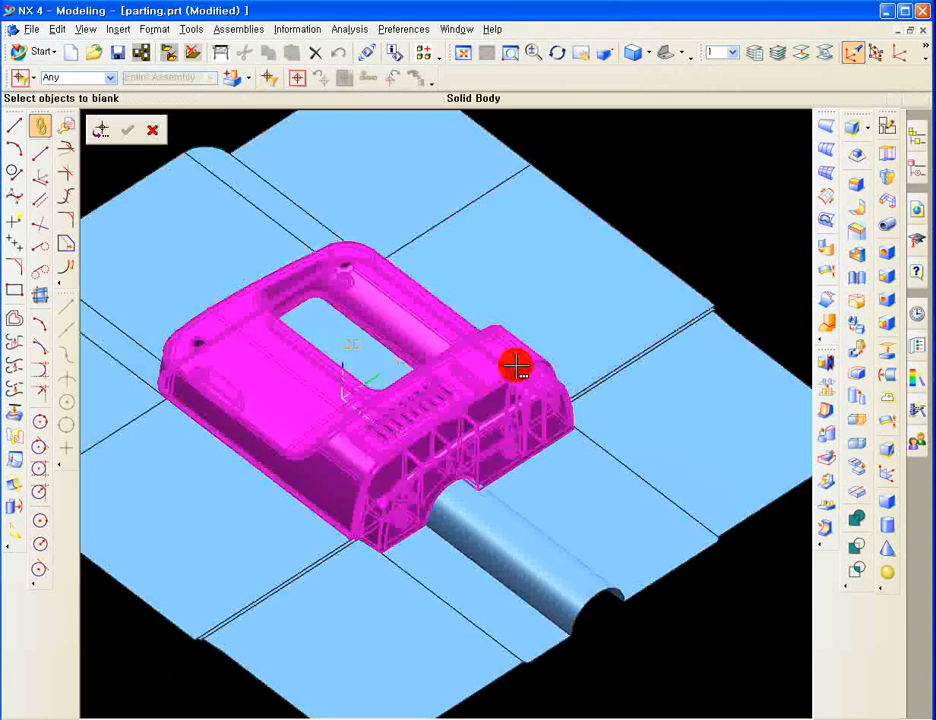
left_click(607, 394)
middle_click(681, 215)
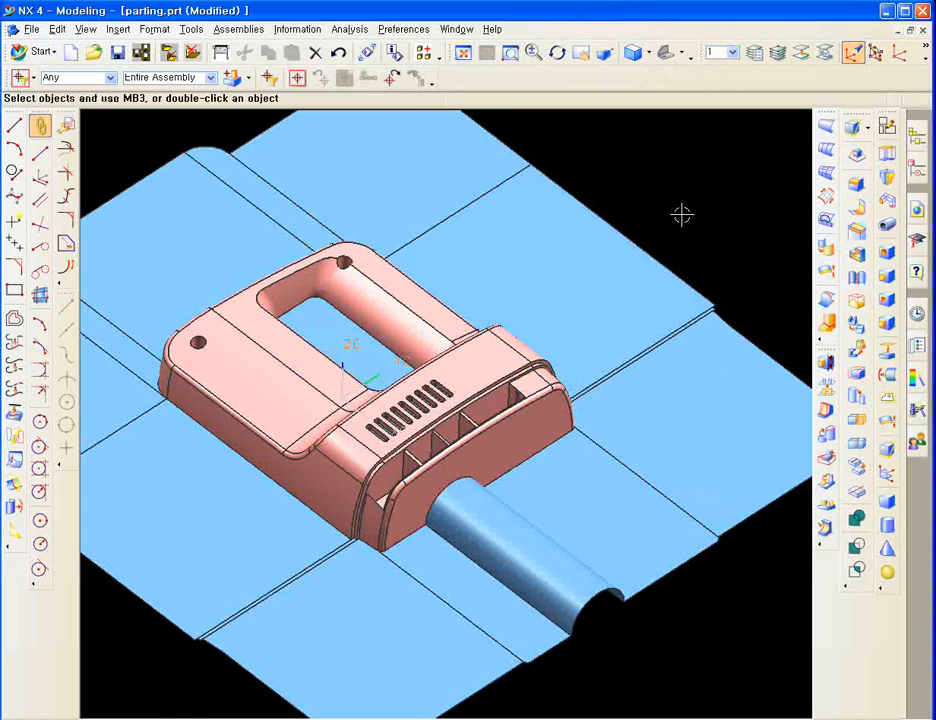
key("ctrl+b")
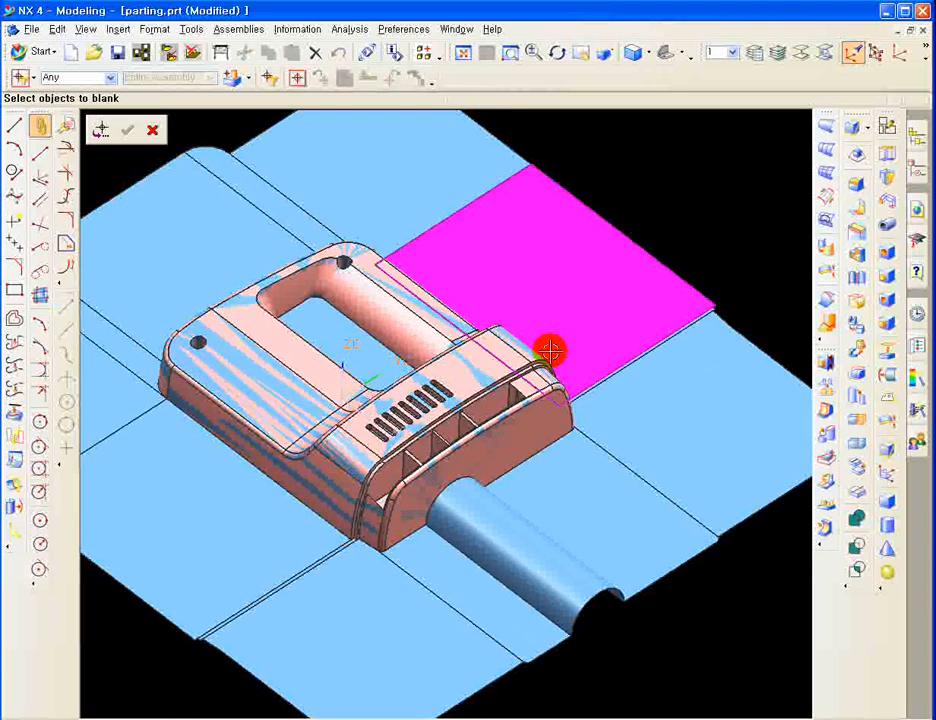
left_click(507, 360)
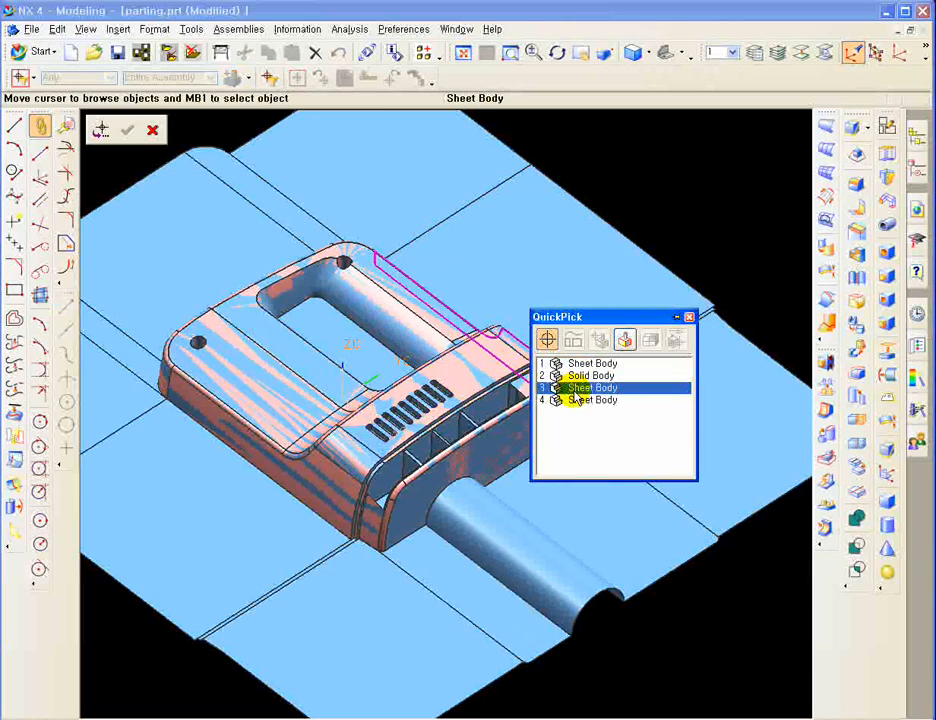
left_click(590, 376)
middle_click(673, 280)
middle_click_drag(695, 322, 656, 323)
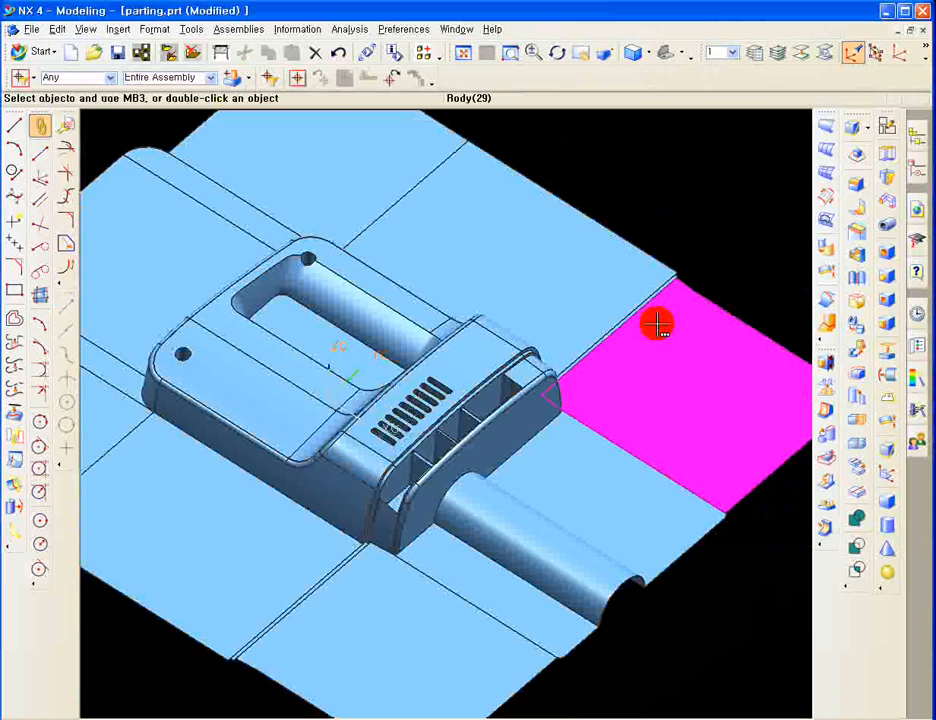
Sew the parting sheets and extracted cavity faces into one sheet, using a corner parting sheet as the target
key("F8")
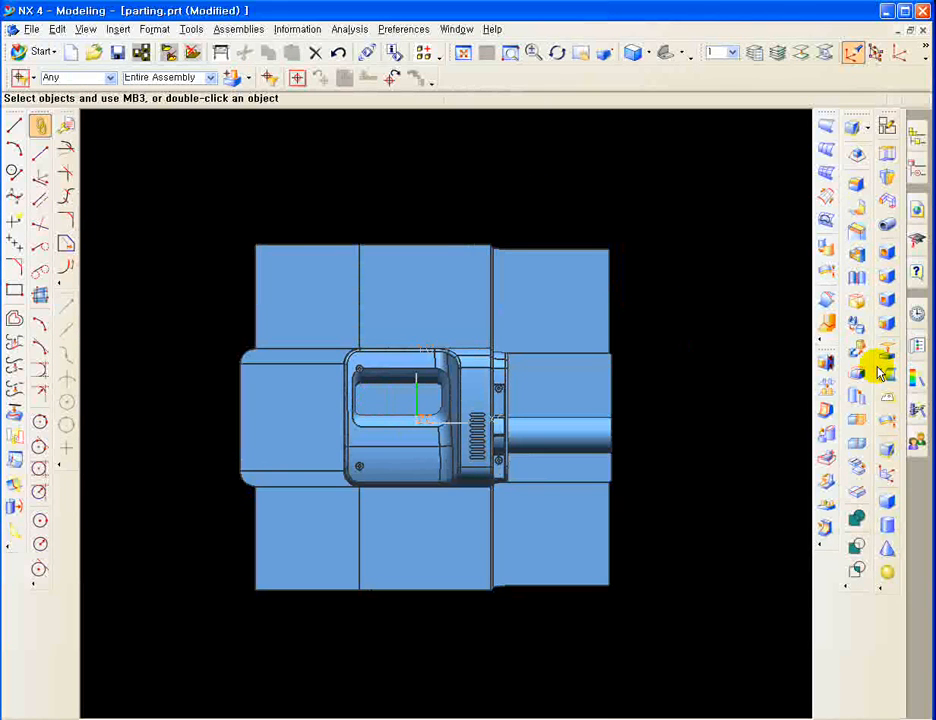
left_click(855, 279)
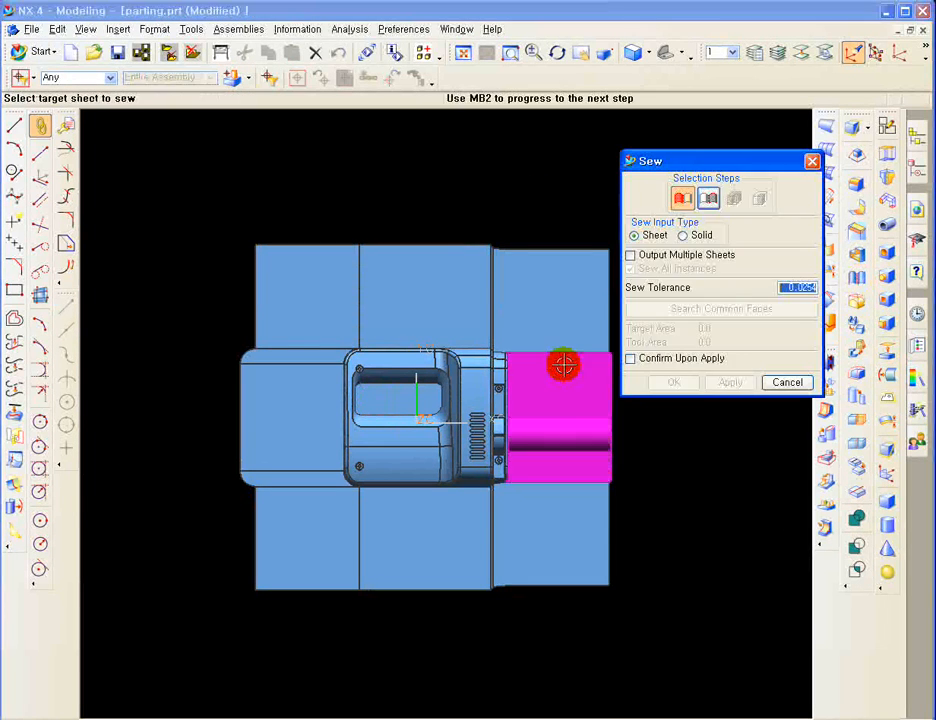
left_click(547, 553)
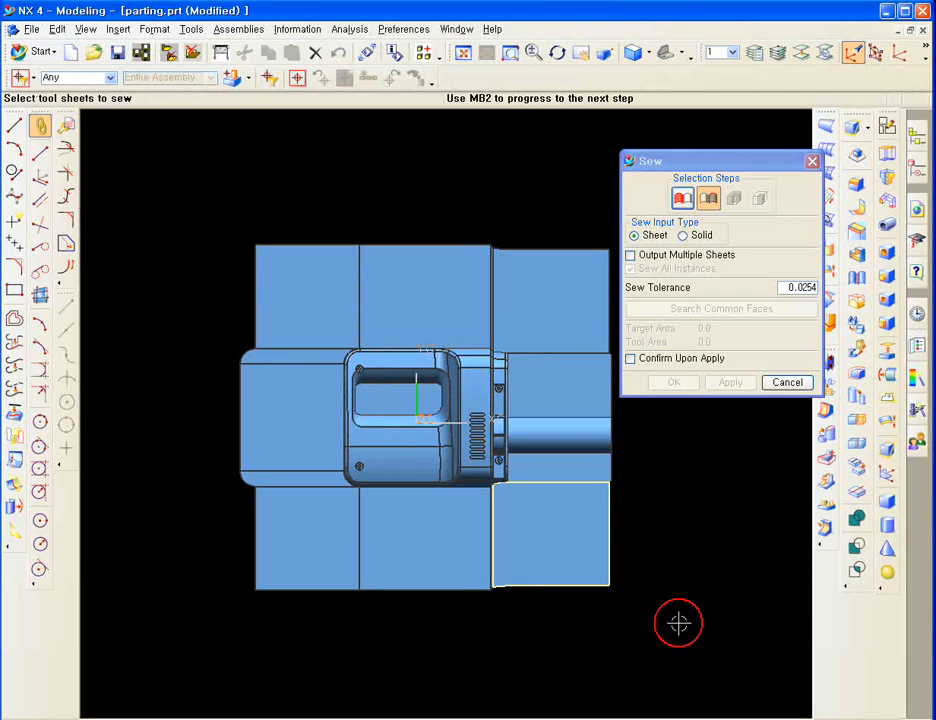
left_click_drag(678, 623, 157, 251)
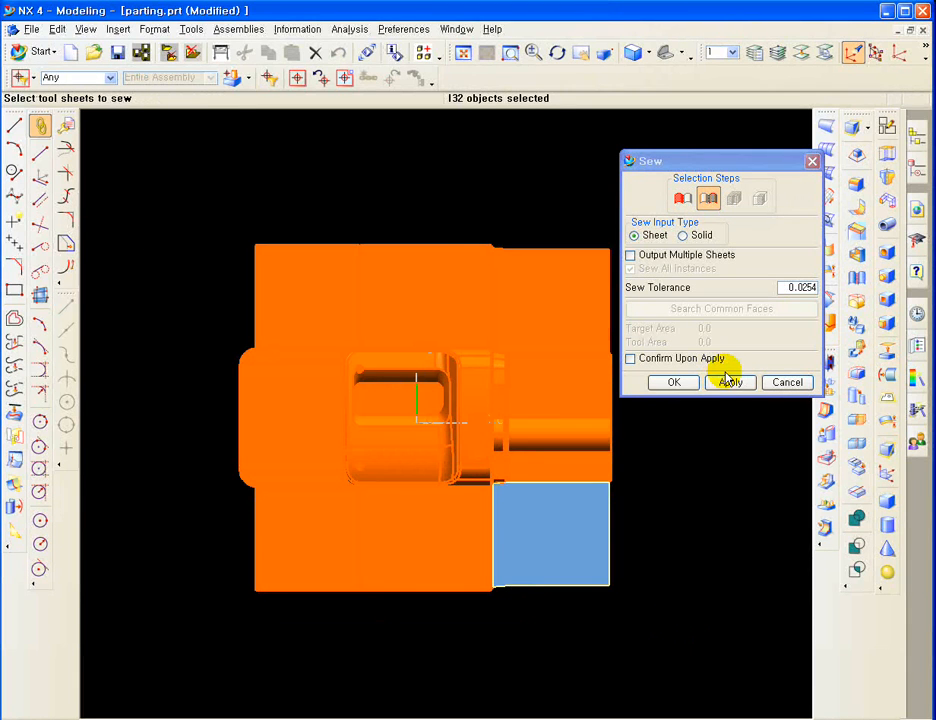
left_click(674, 386)
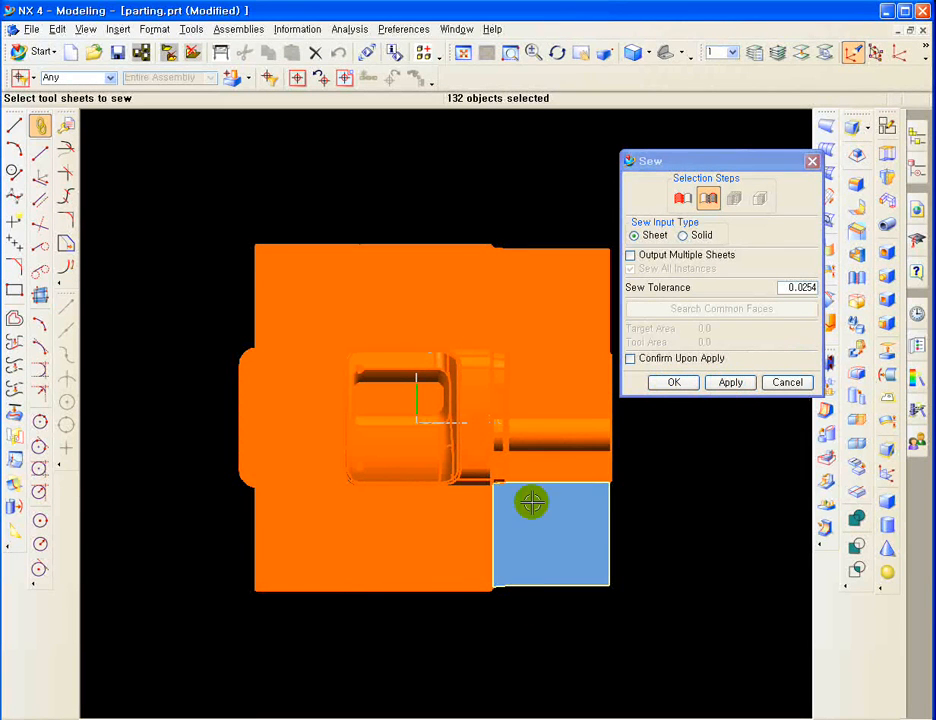
scroll(497, 505, "up", 5)
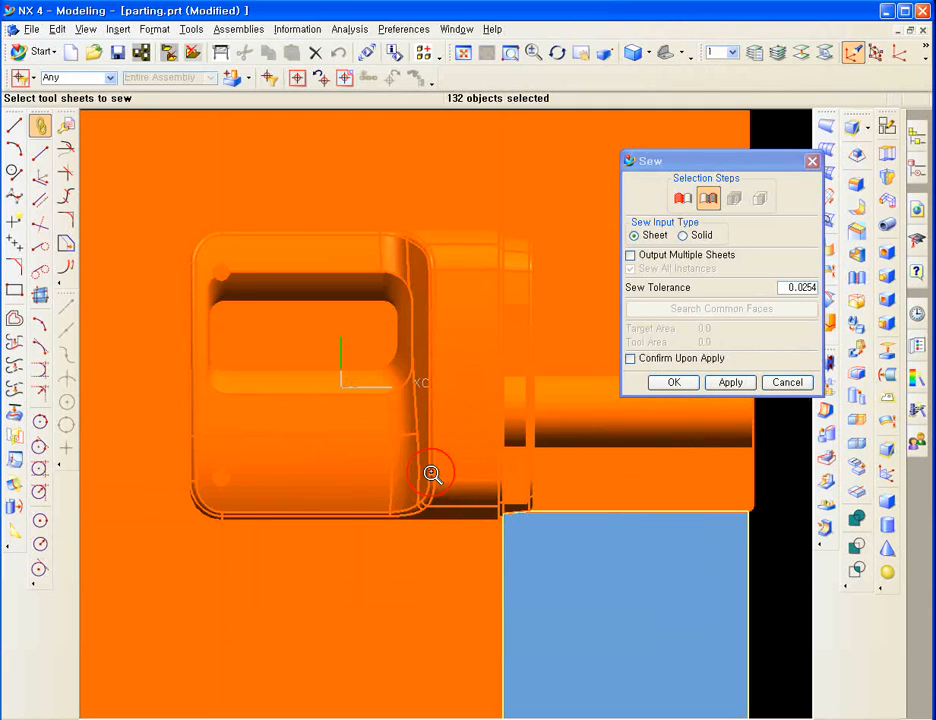
scroll(432, 474, "down", 5)
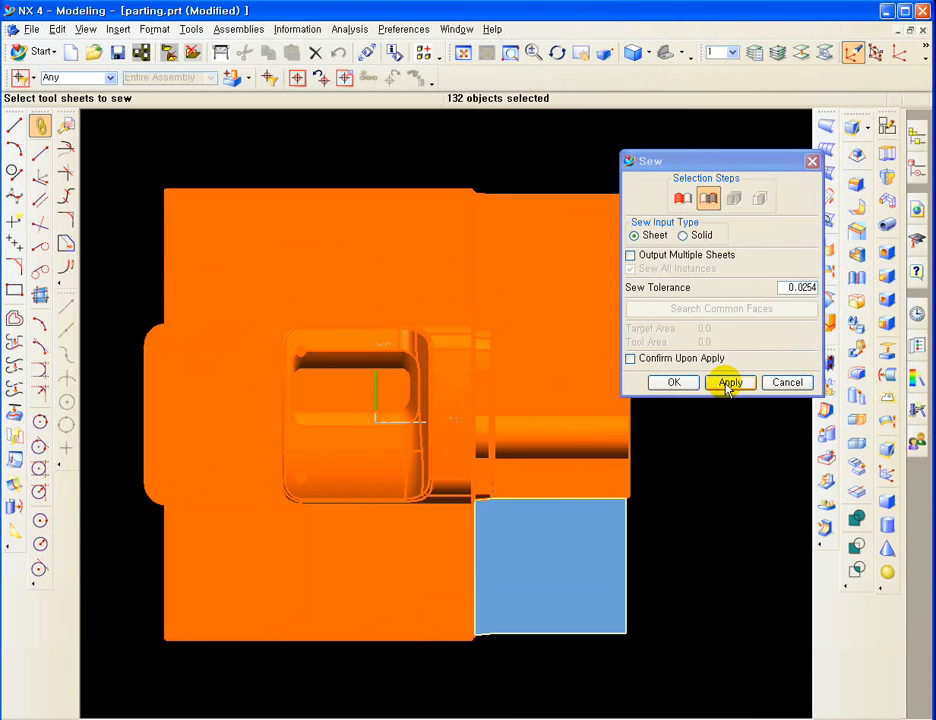
left_click(731, 384)
left_click(785, 382)
middle_click_drag(650, 507, 649, 281)
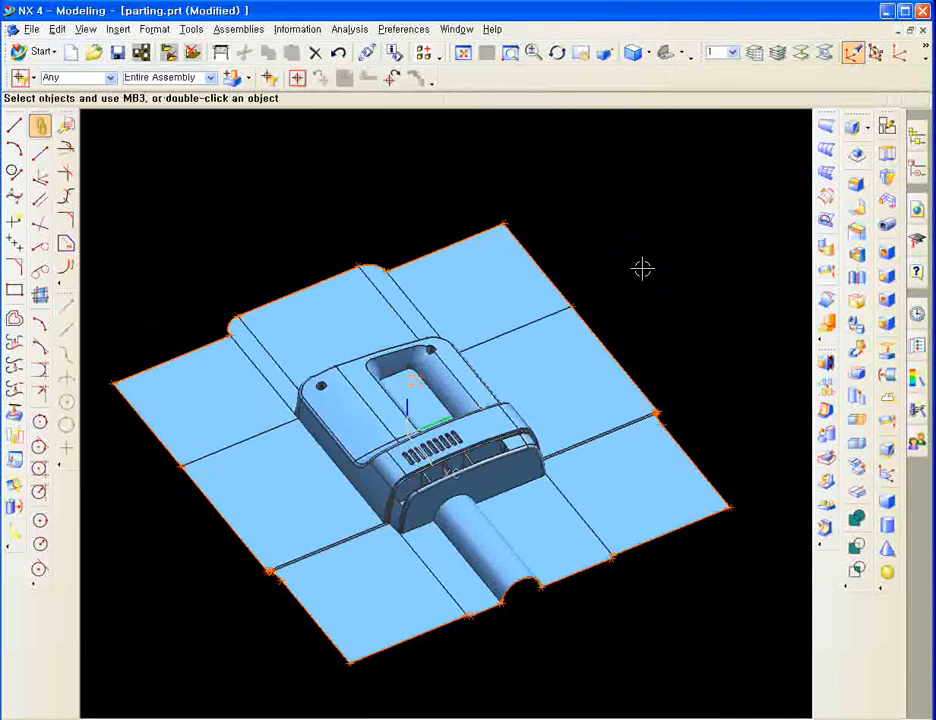
key("F8")
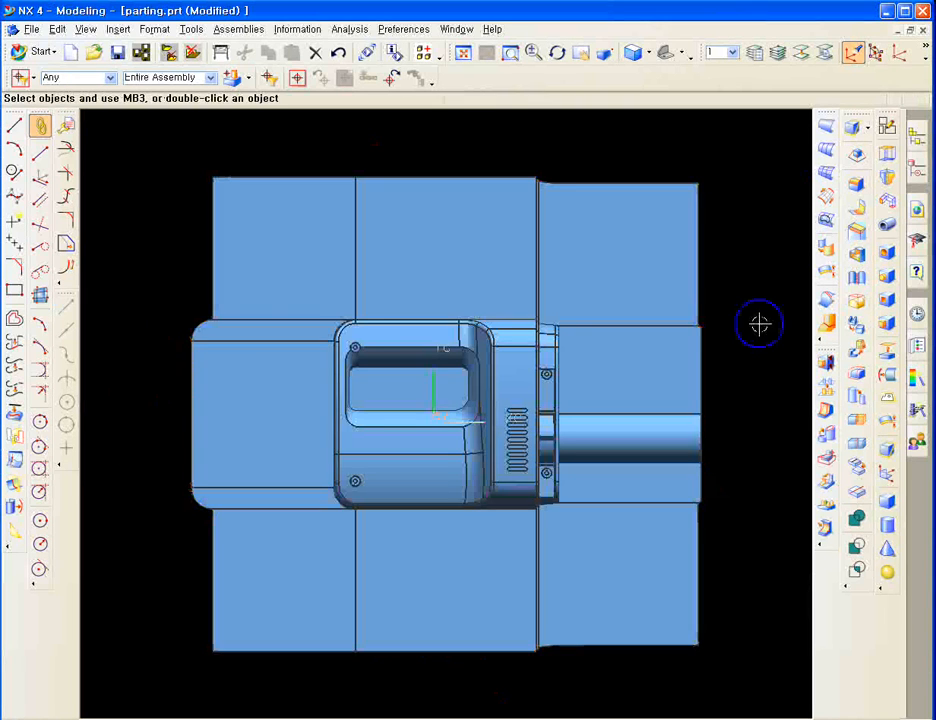
middle_click_drag(759, 324, 732, 362, "shift")
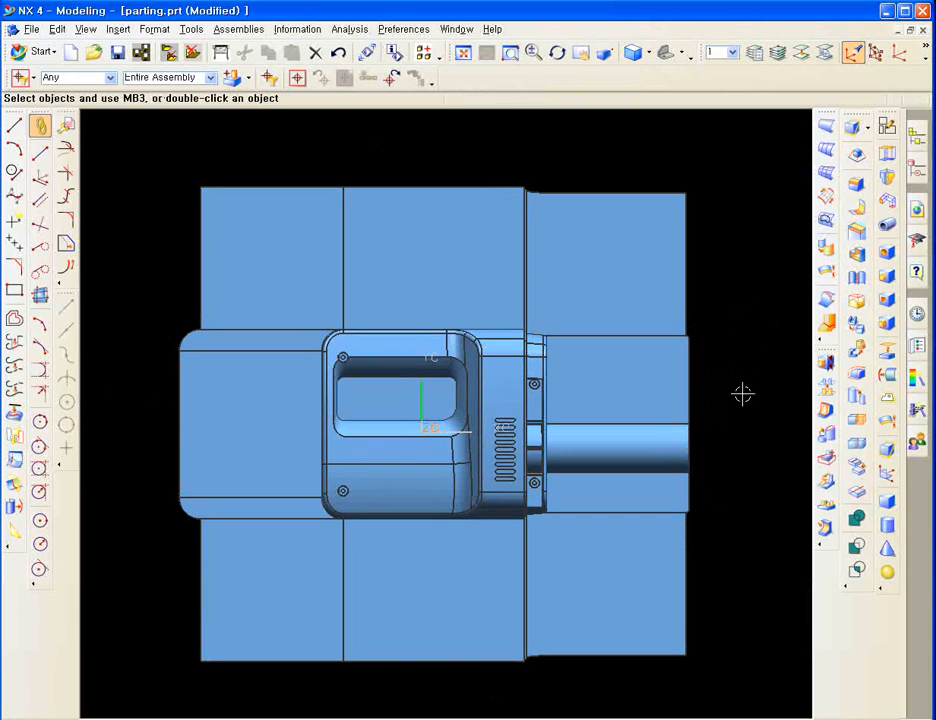
Create a two-point block 100 mm high over the housing, with opposite corners on the surrounding parting sheets
left_click(886, 499)
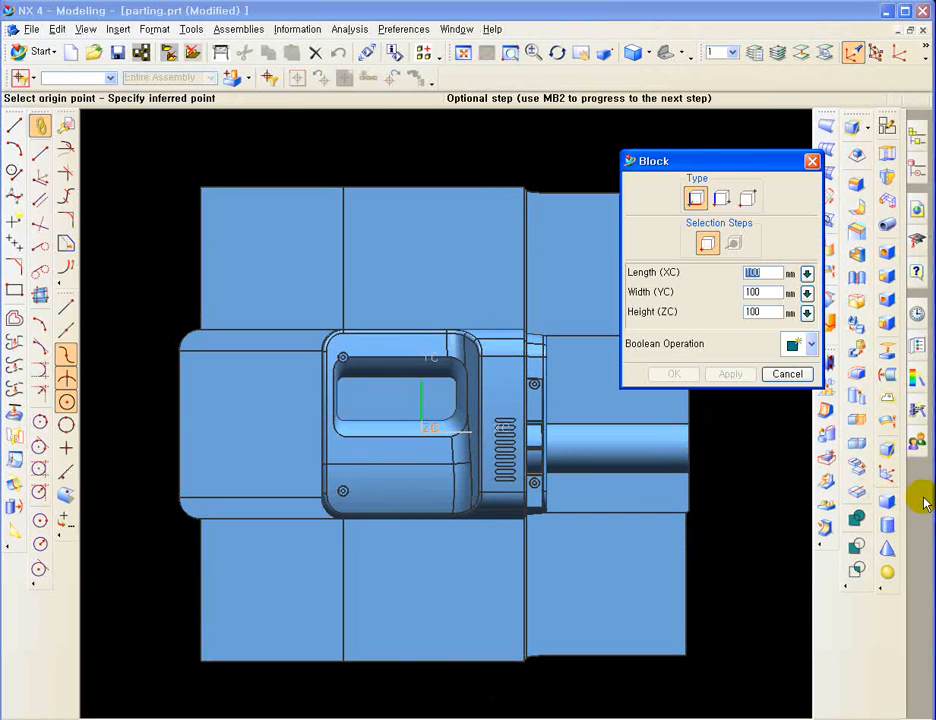
left_click(723, 200)
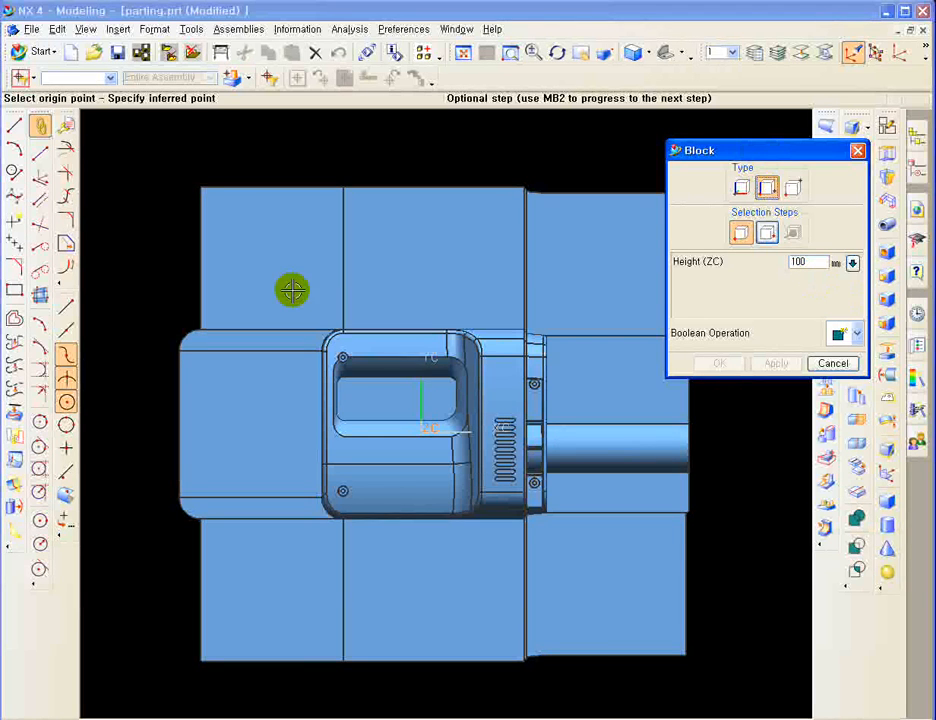
left_click(272, 281)
left_click(608, 569)
left_click(775, 363)
left_click(828, 364)
Offset the block's bottom face by 50 mm to extend it below the parting sheet
middle_click_drag(760, 360, 681, 259)
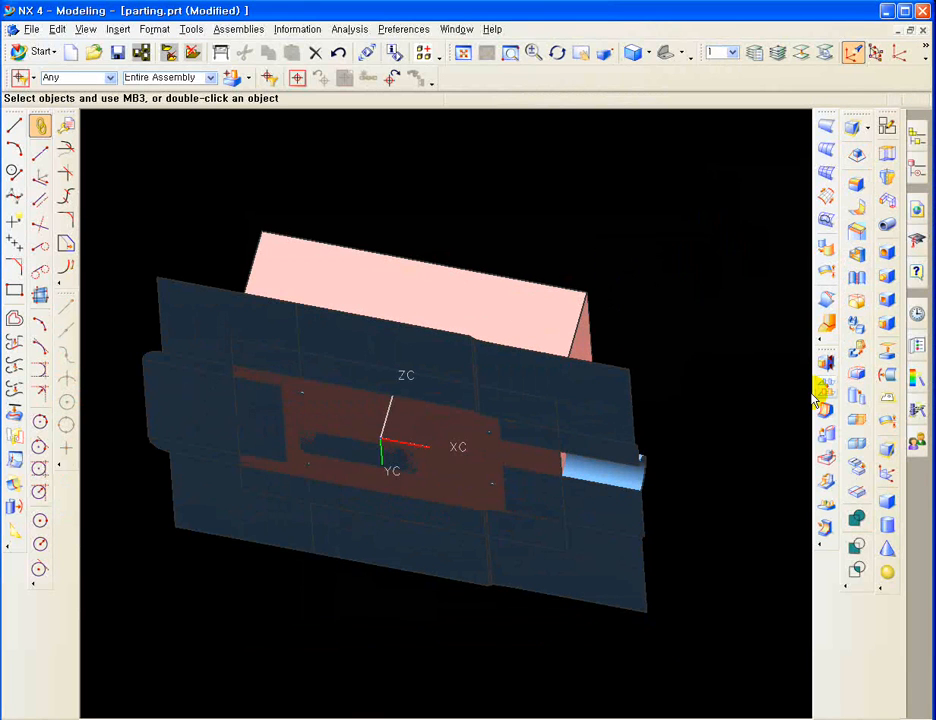
left_click(857, 372)
left_click(634, 477)
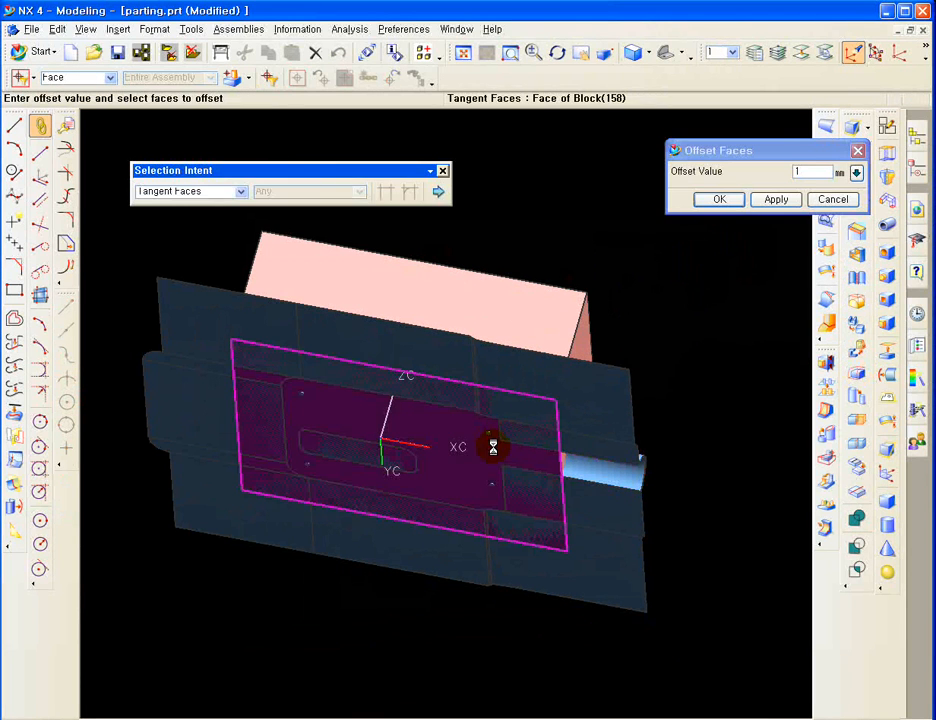
left_click(806, 171)
type("50")
left_click(775, 199)
left_click(828, 200)
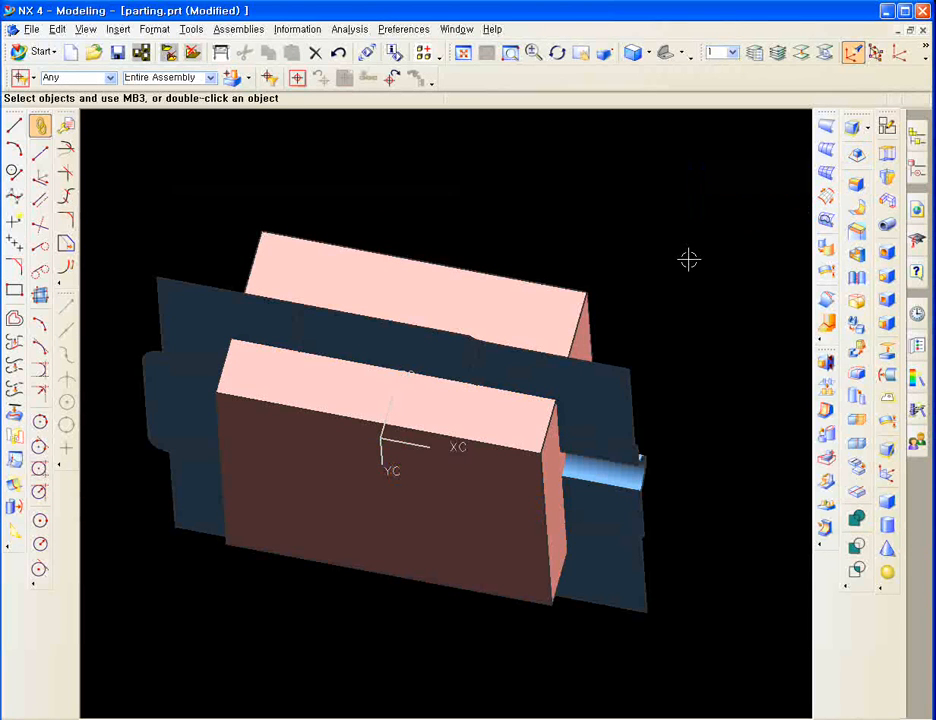
Trim the block with the sewn cavity sheet, keeping the portion above it
key("Home")
middle_click_drag(595, 225, 657, 264, "ctrl")
left_click(857, 413)
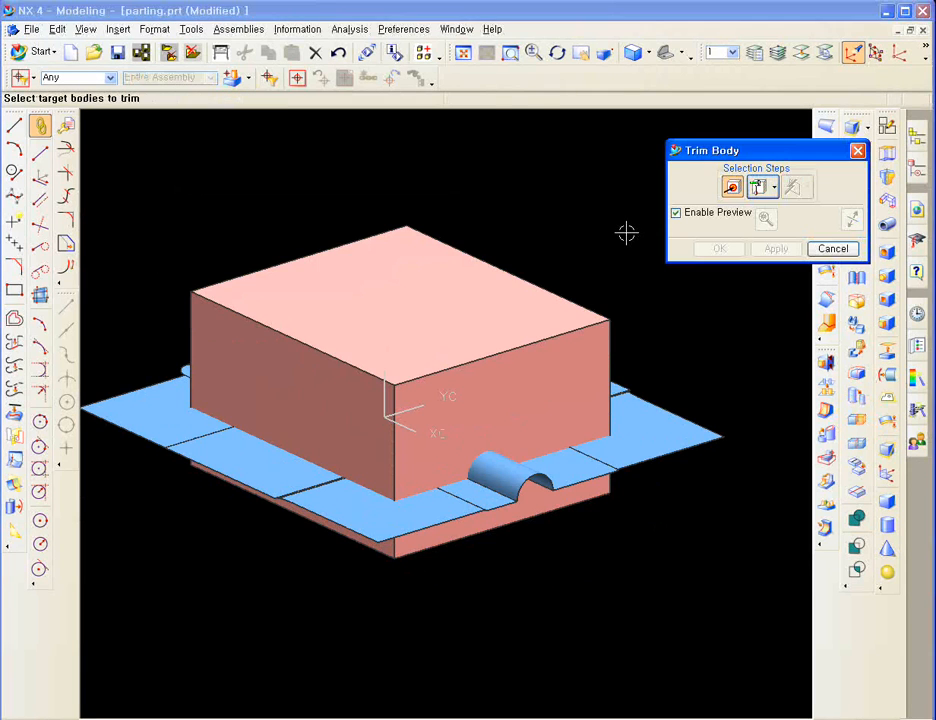
left_click(503, 299)
left_click(668, 428)
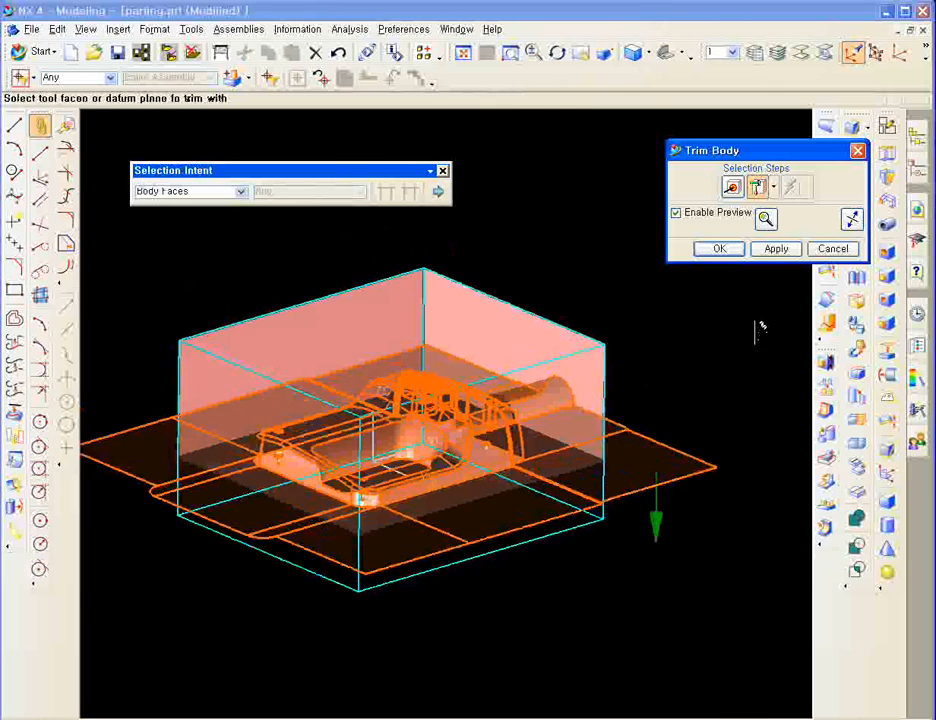
left_click(773, 249)
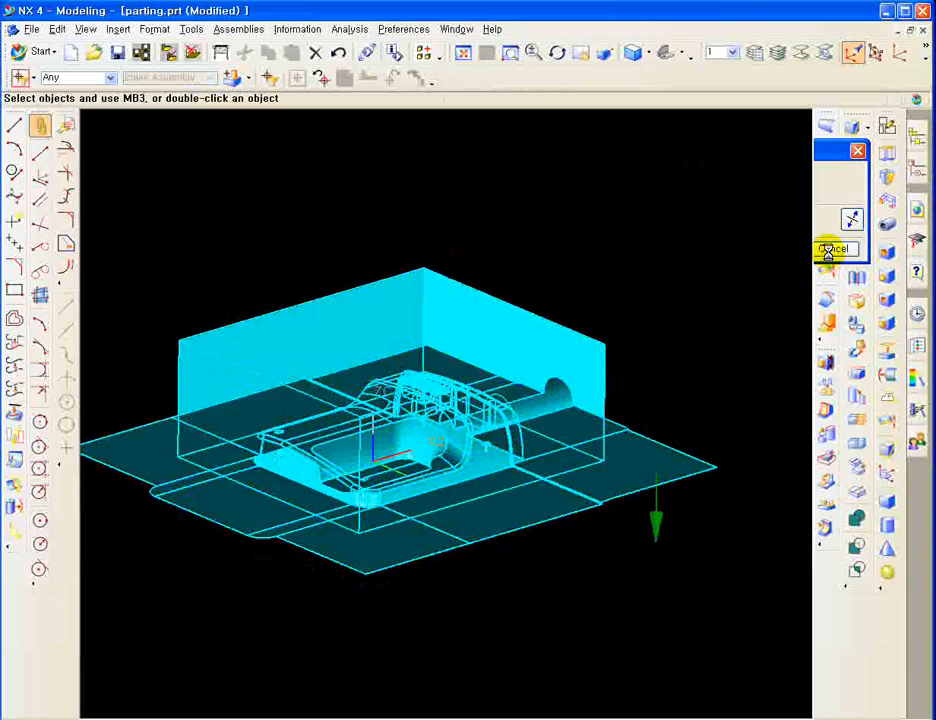
left_click(833, 249)
Hide the sewn cavity sheet and inspect the trimmed cavity block
key("ctrl+b")
left_click(656, 478)
middle_click(595, 564)
middle_click_drag(595, 564, 476, 635)
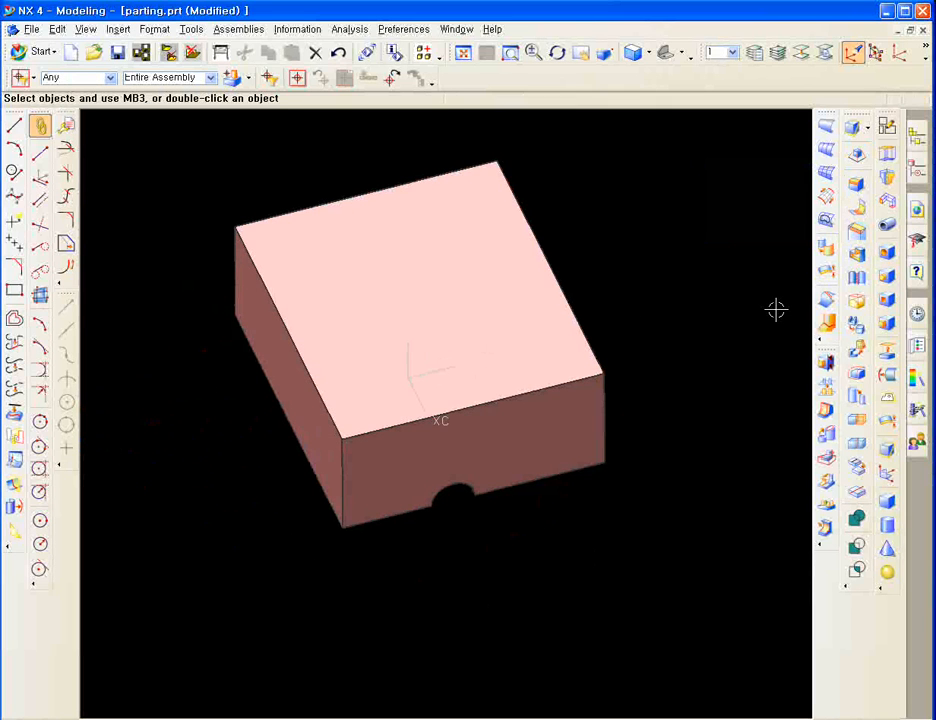
Show all blanked bodies again and hide the housing solid inside the cavity block
key("ctrl+shift+b")
key("ctrl+shift+u")
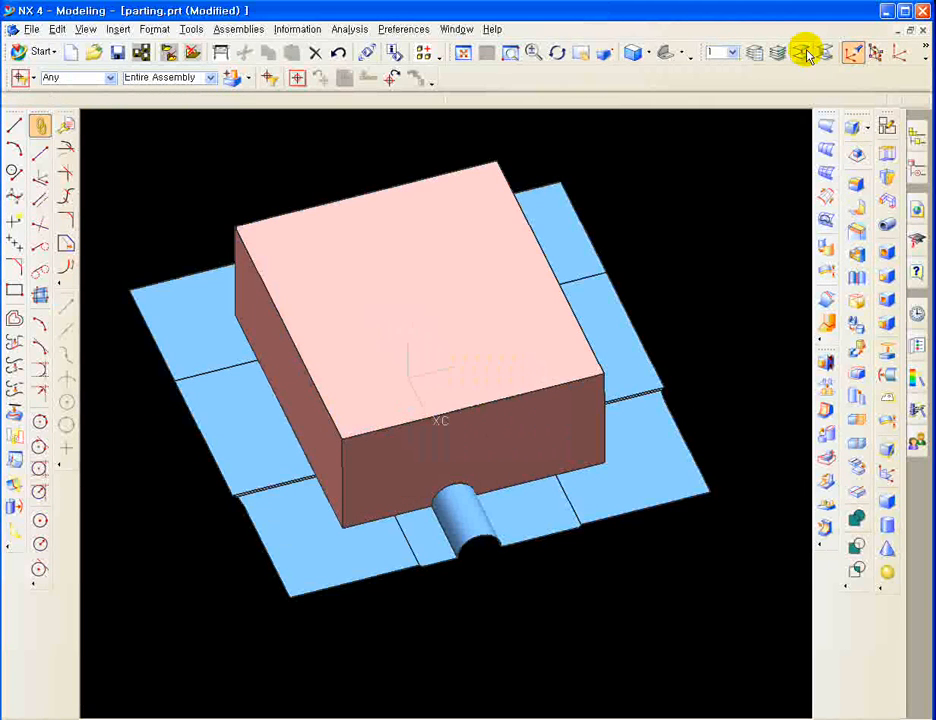
left_click(801, 52)
key("Escape")
middle_click_drag(614, 545, 676, 334)
key("ctrl+b")
left_click(520, 455)
middle_click(604, 394)
Move the cavity block and its sewn sheet to layer 50 and make that layer invisible
left_click(801, 52)
left_click_drag(654, 558, 383, 366)
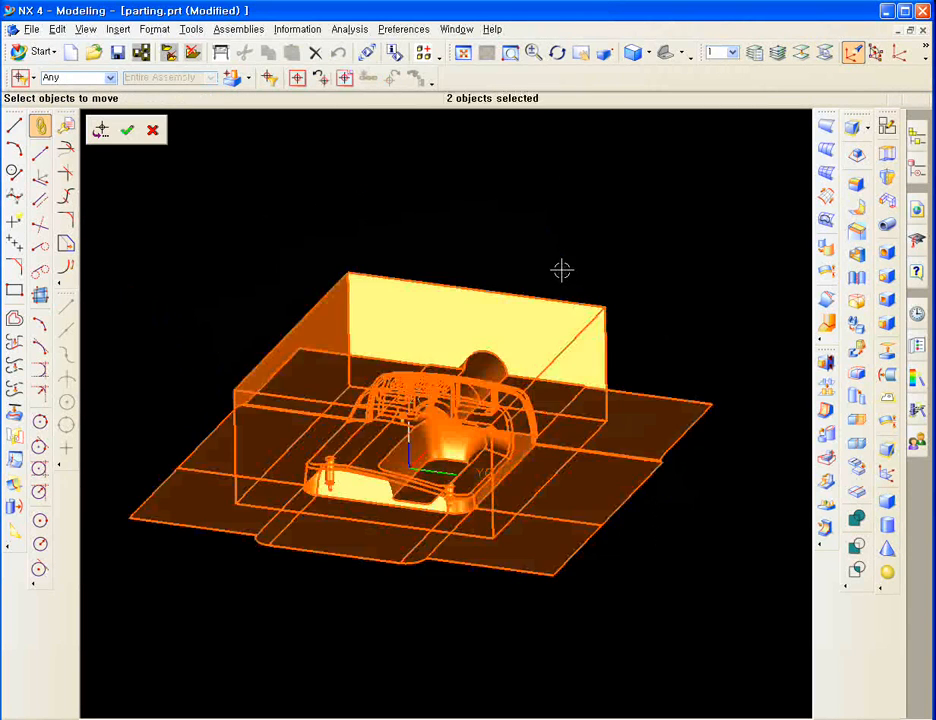
middle_click(562, 270)
key("Return")
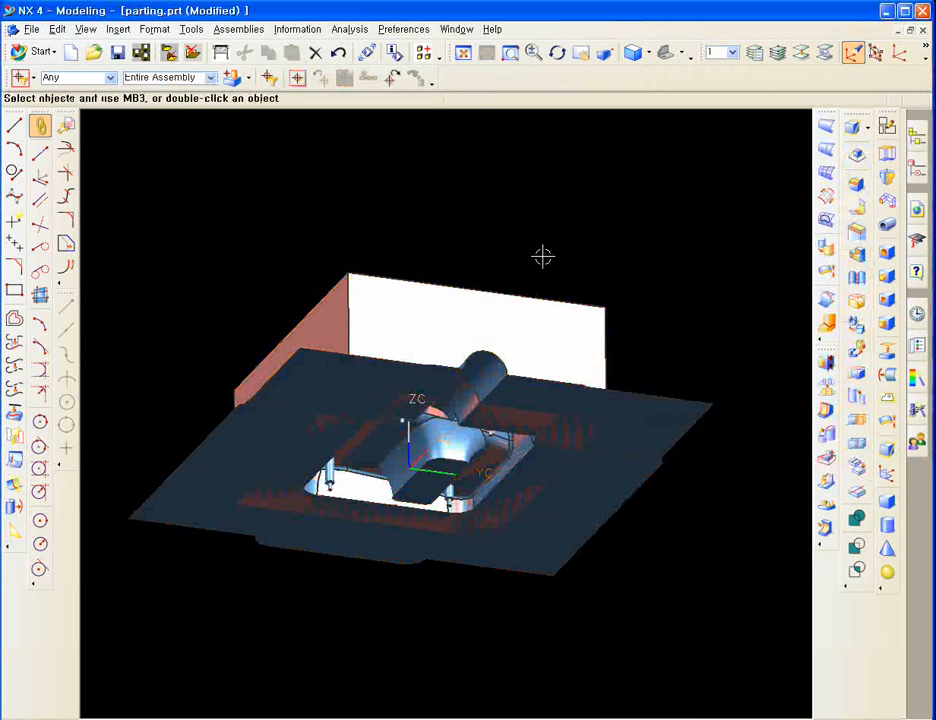
key("ctrl+l")
left_click(693, 353)
double_click(694, 356)
middle_click(648, 296)
Extract all faces named core from the housing as same-type surfaces with At Timestamp and Blank Original enabled
middle_click_drag(602, 274, 620, 390)
left_click(889, 348)
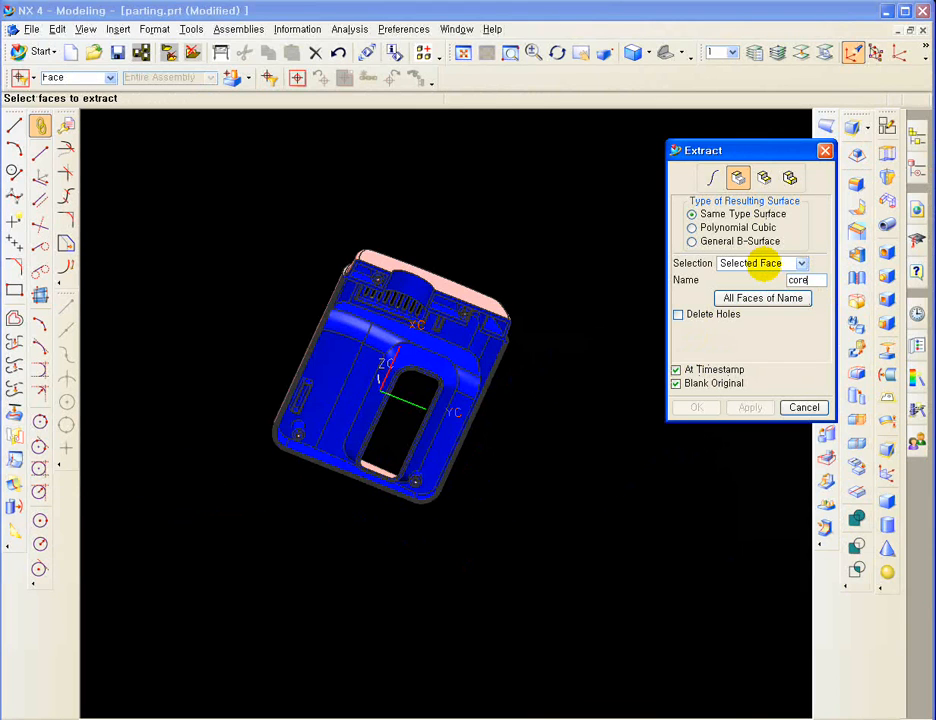
key("Return")
scroll(522, 331, "up", 2)
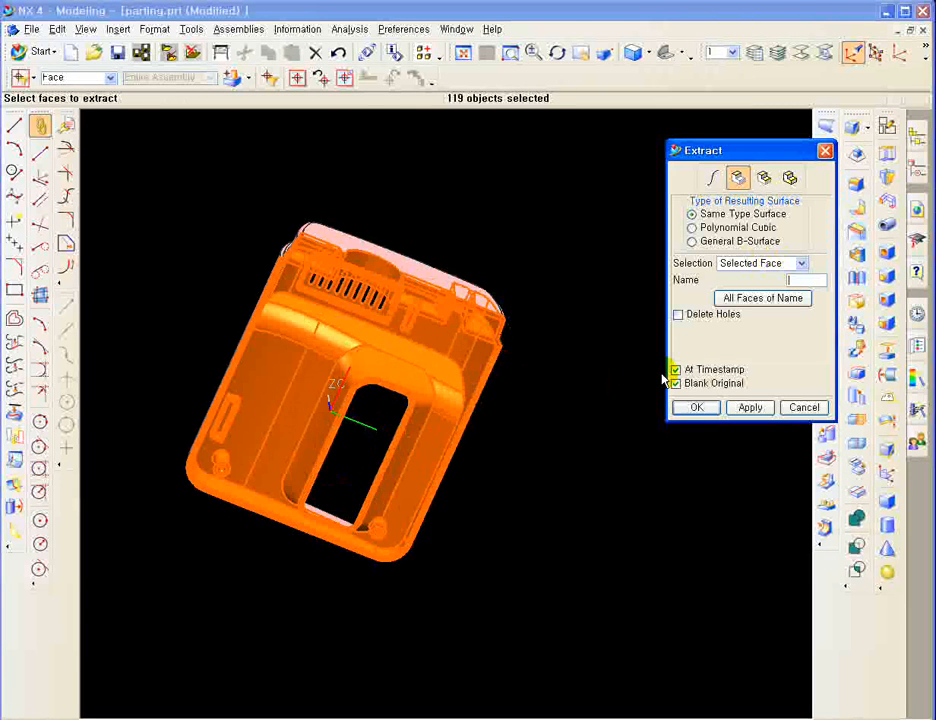
left_click(751, 408)
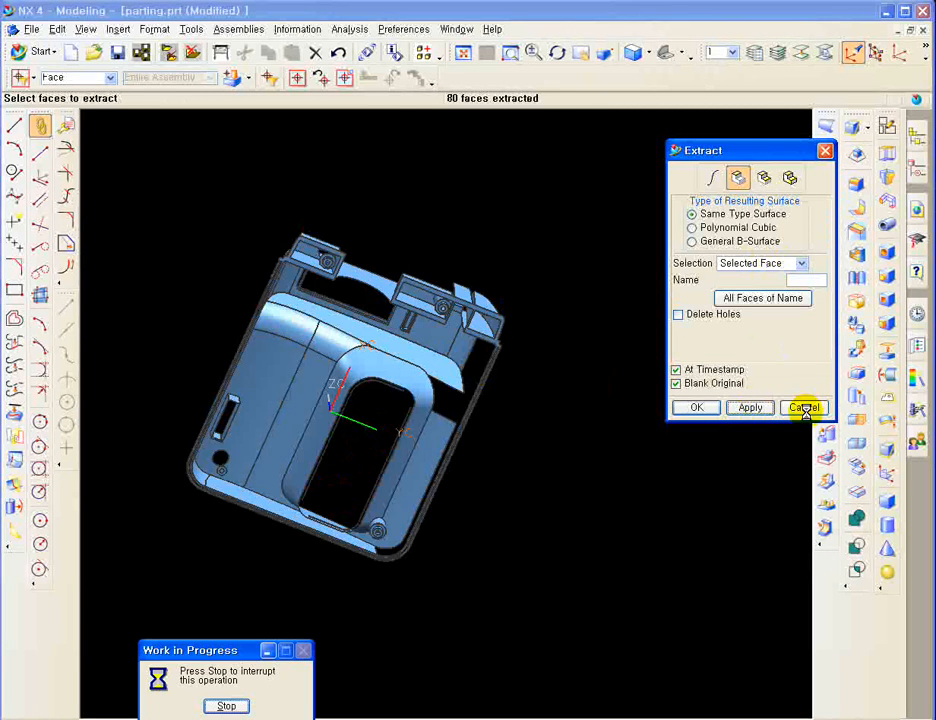
left_click(803, 408)
Show the blanked bodies and hide the housing solid that covers the extracted core faces
middle_click_drag(623, 318, 672, 490)
middle_click_drag(472, 422, 572, 487, "shift")
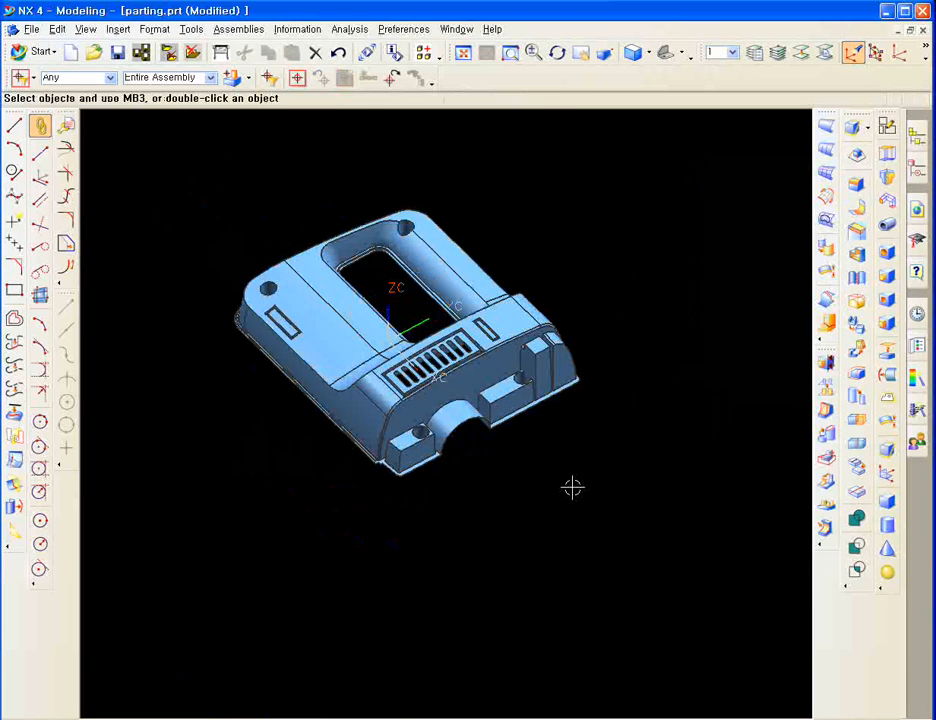
key("ctrl+shift+u")
key("ctrl+b")
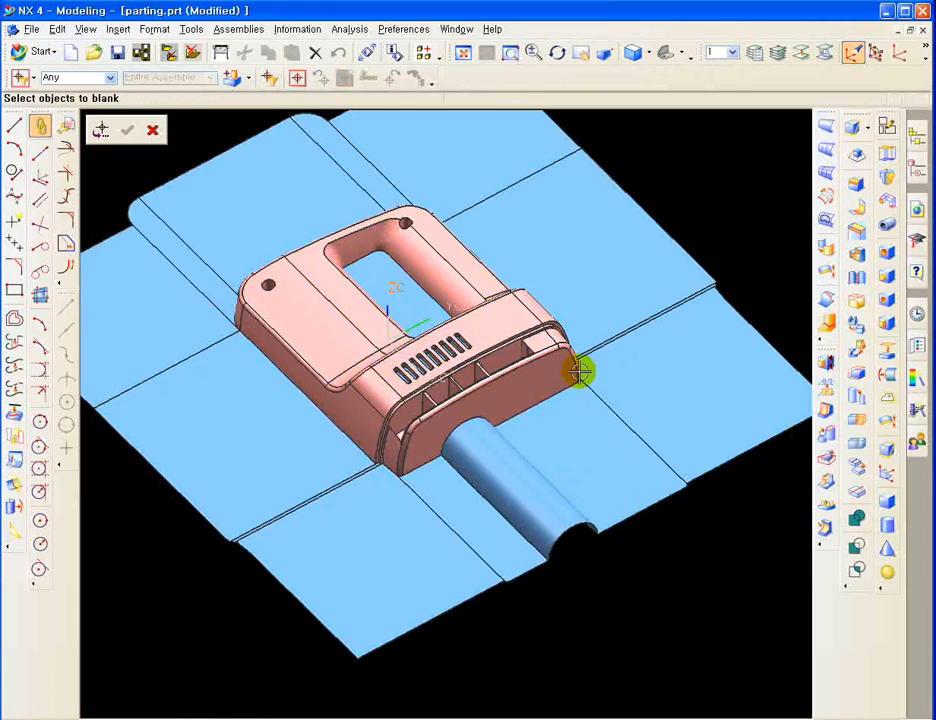
left_click(579, 371)
middle_click(600, 355)
middle_click_drag(672, 300, 595, 330)
Sew the parting sheets and extracted core faces into one sheet, using the cylindrical parting sheet as the target
key("F8")
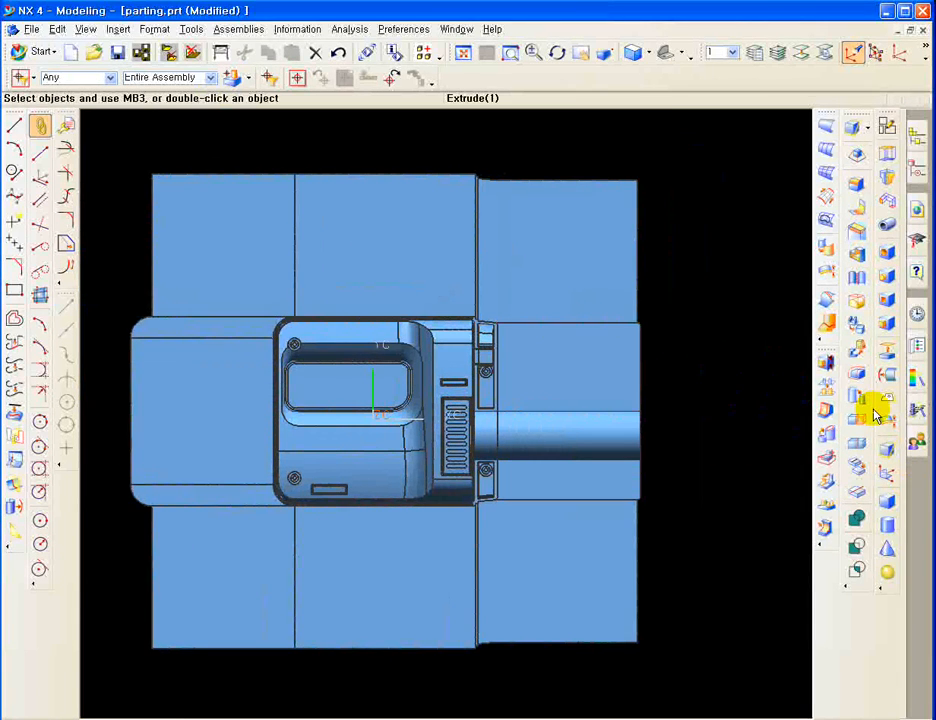
left_click(857, 333)
left_click(588, 433)
left_click_drag(597, 606, 200, 270)
left_click(776, 375)
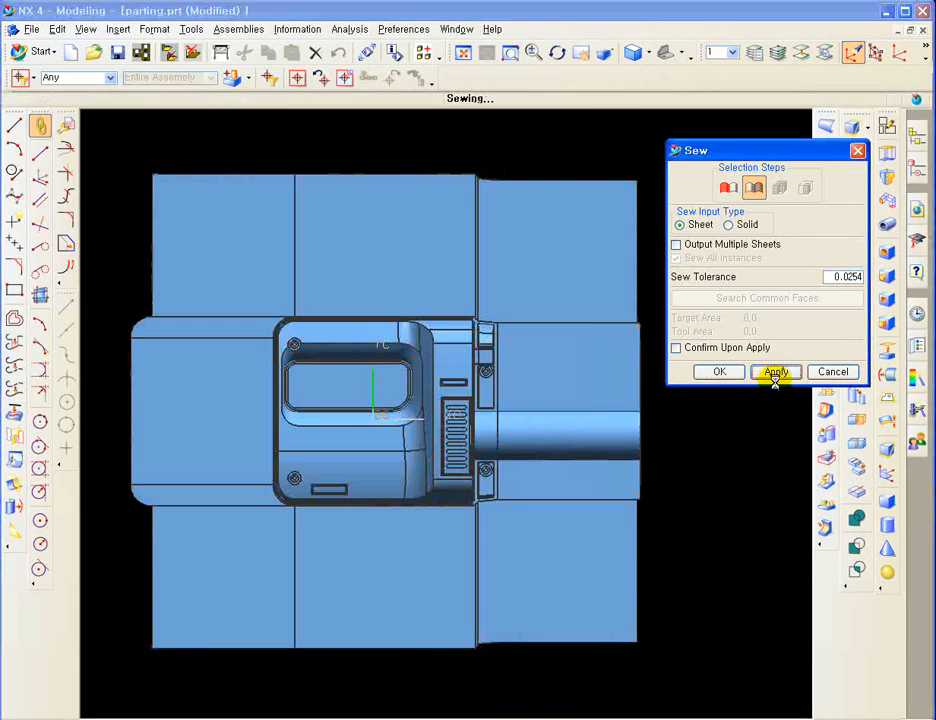
left_click(831, 371)
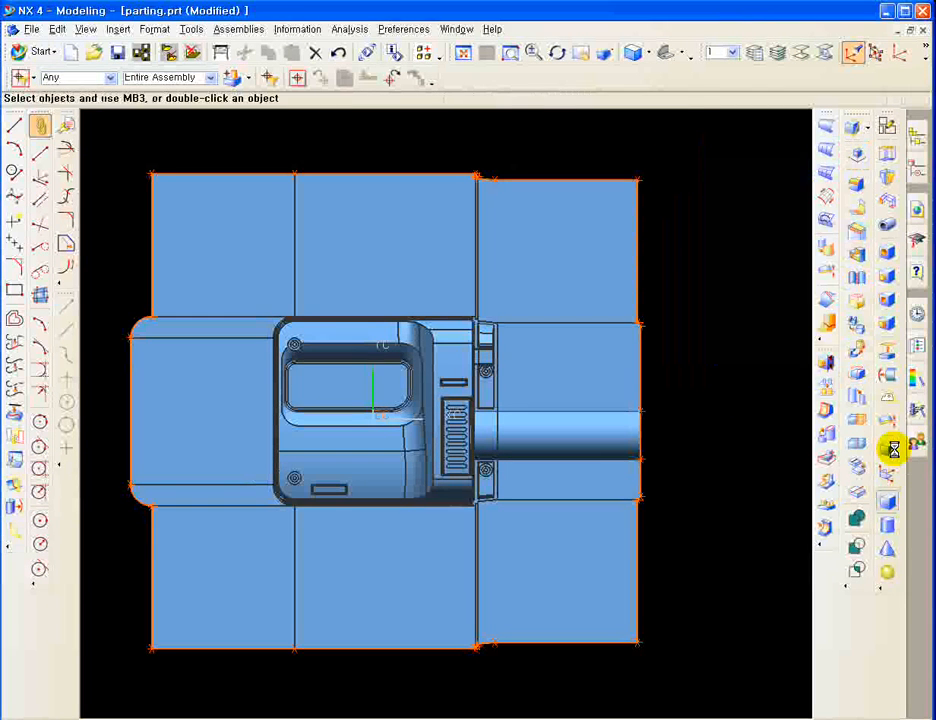
Create another two-point block 100 mm high around the sewn core sheet's housing area
left_click(887, 447)
left_click(216, 253)
left_click(560, 554)
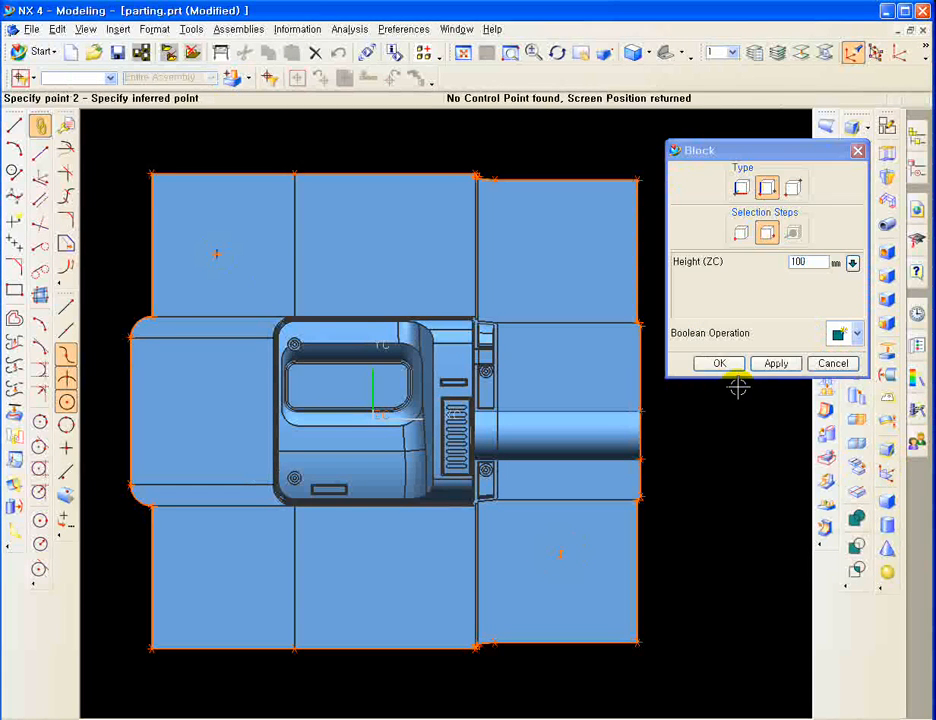
left_click(772, 365)
left_click(836, 369)
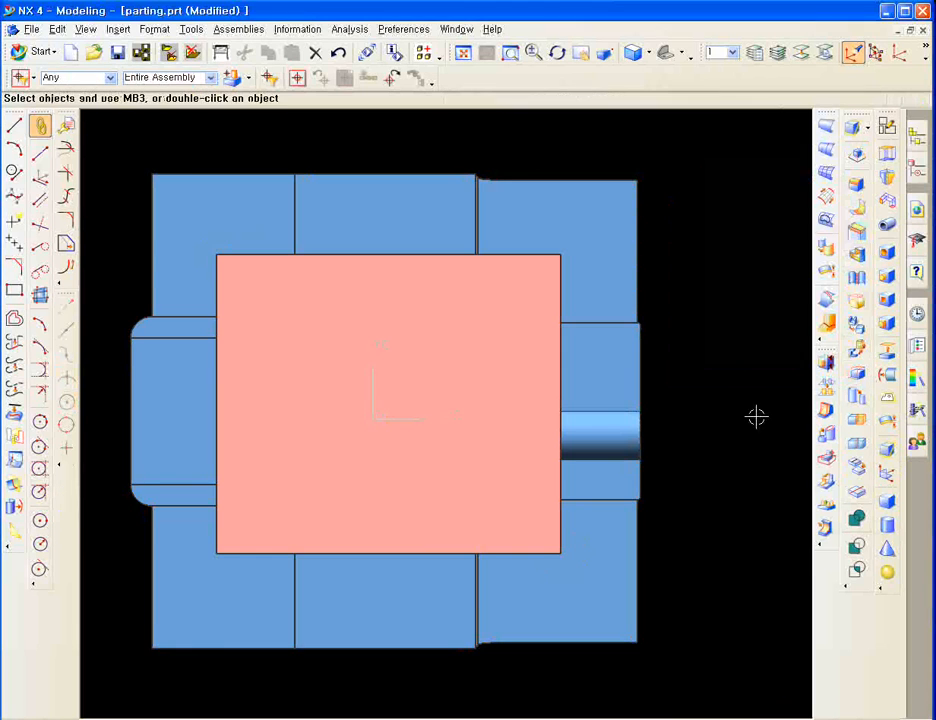
Offset the new block's bottom face by 50 mm to extend it below the core sheet
key("Home")
left_click(859, 374)
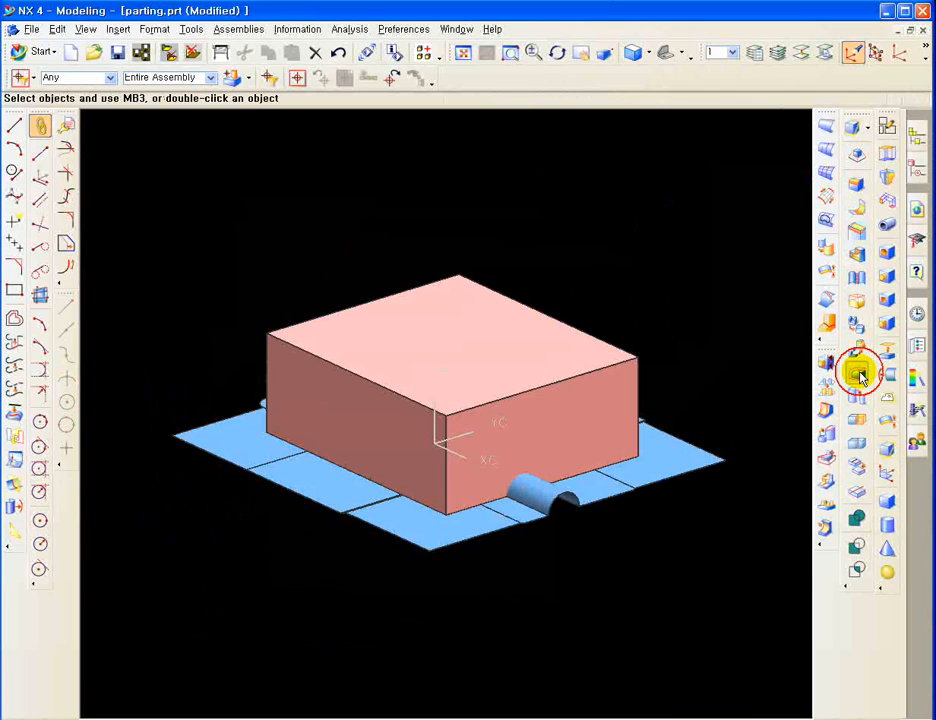
middle_click_drag(487, 635, 518, 443)
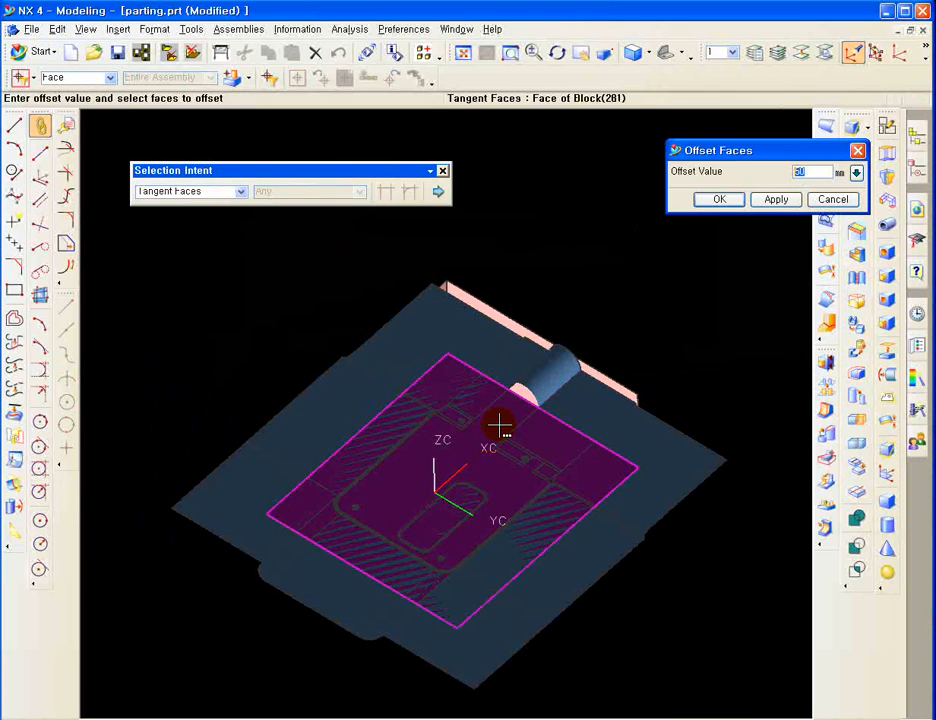
left_click(499, 427)
left_click(776, 199)
middle_click_drag(566, 267, 560, 300)
left_click(818, 200)
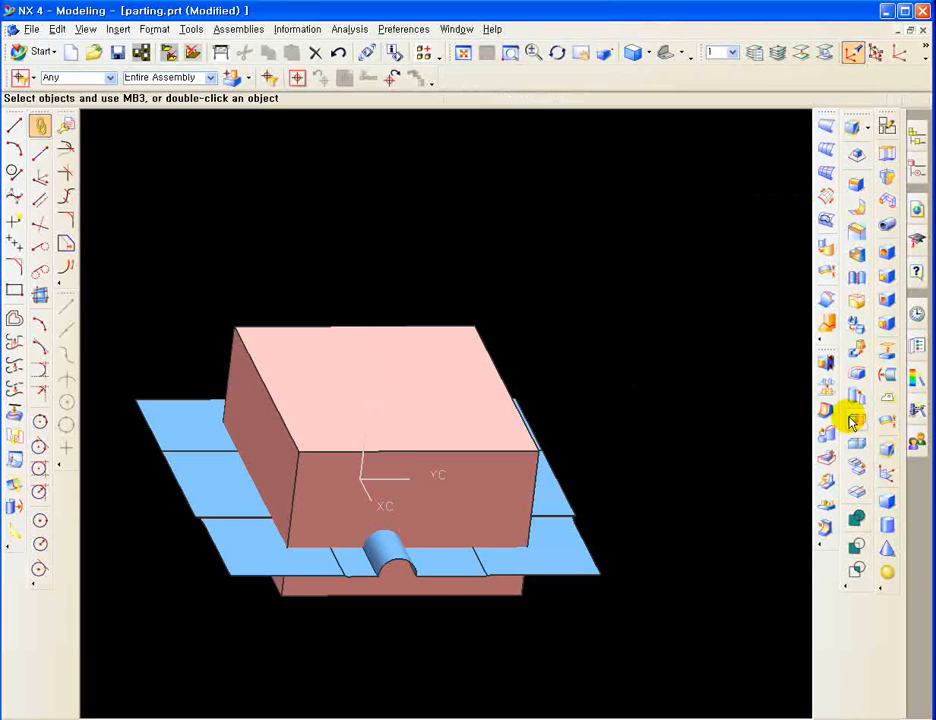
Trim the block with the sewn core sheet in the reversed direction, keeping the portion below it
left_click(593, 549)
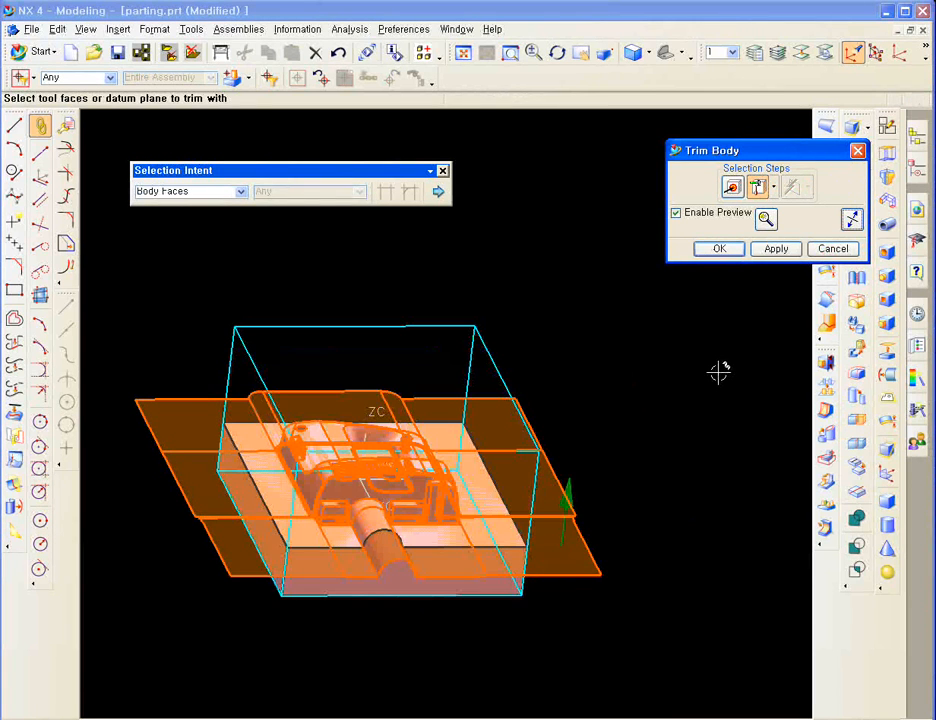
left_click(775, 248)
left_click(831, 248)
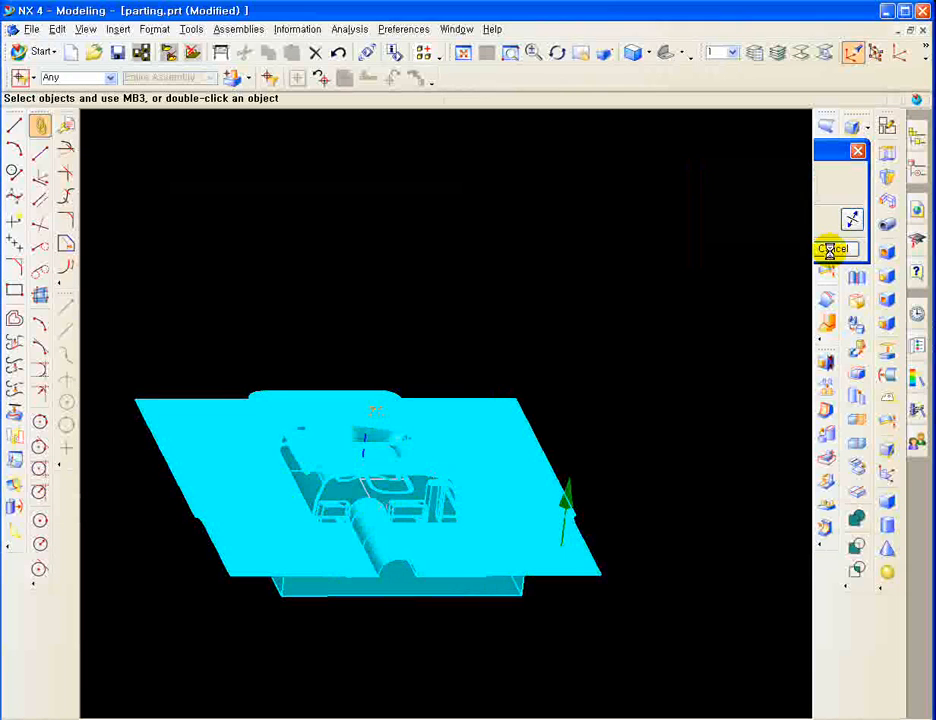
Hide the sewn core sheet and inspect the trimmed core block
key("ctrl+b")
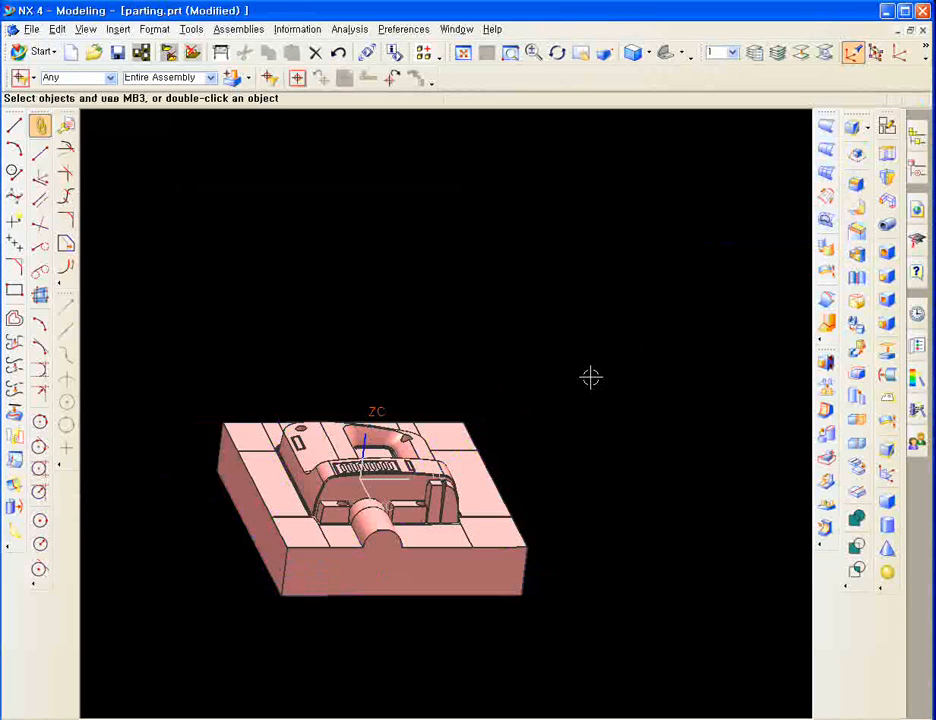
scroll(497, 386, "up", 2)
middle_click_drag(355, 507, 647, 292)
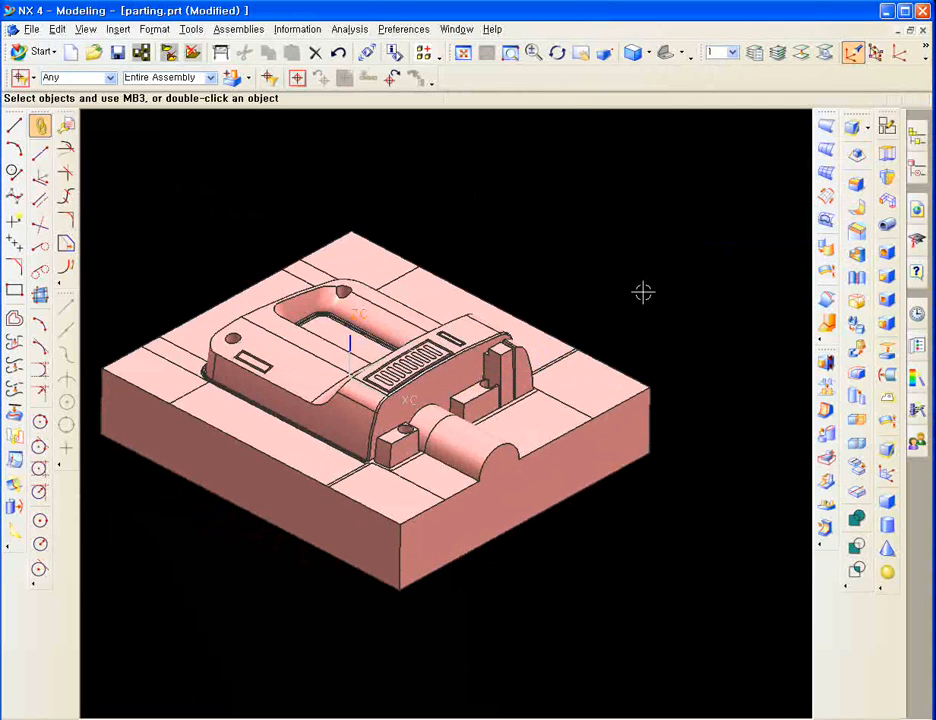
Reverse the shown and blanked objects, hide the core sheet beside the housing, and reverse again to display it with the core block
key("ctrl+shift+b")
key("ctrl+b")
left_click(624, 382)
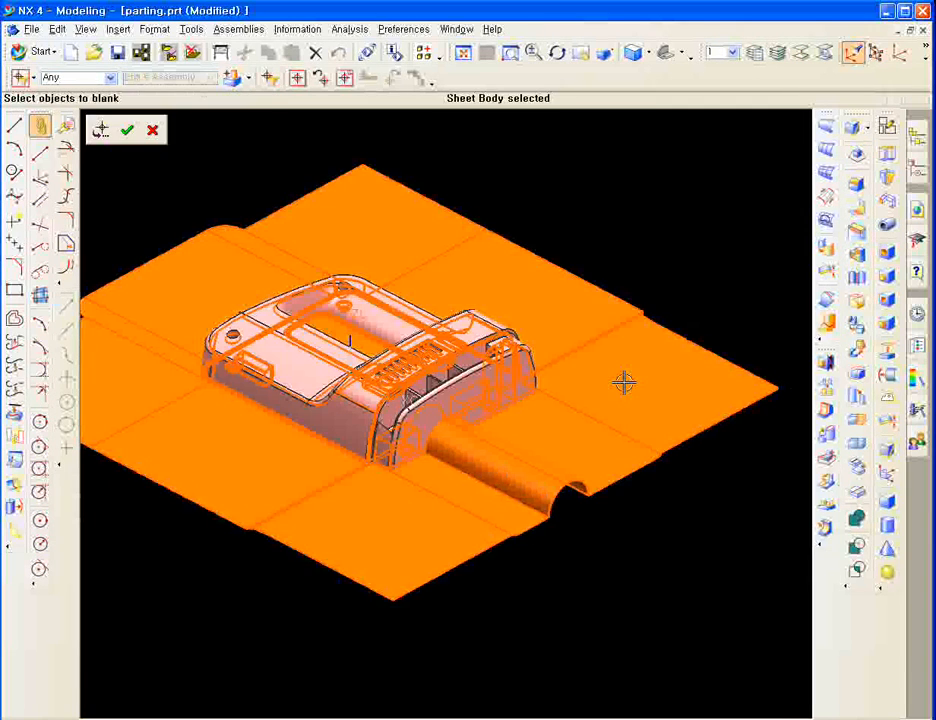
middle_click(624, 382)
key("ctrl+shift+b")
Move the core block and its sewn sheet to layer 100
key("ctrl+f")
left_click(826, 54)
left_click_drag(666, 529, 364, 225)
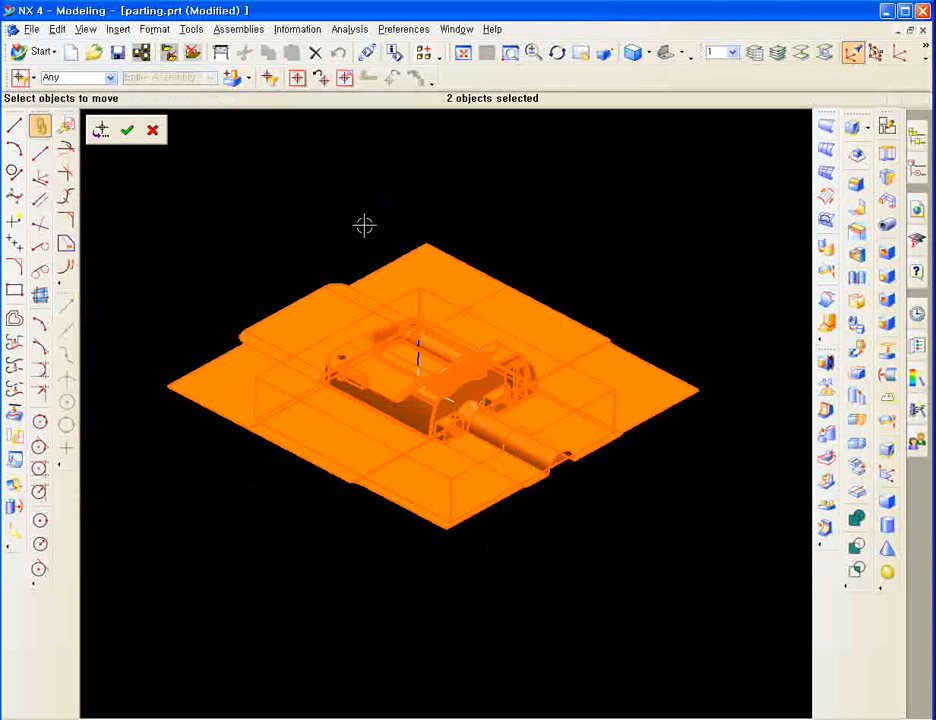
middle_click(364, 225)
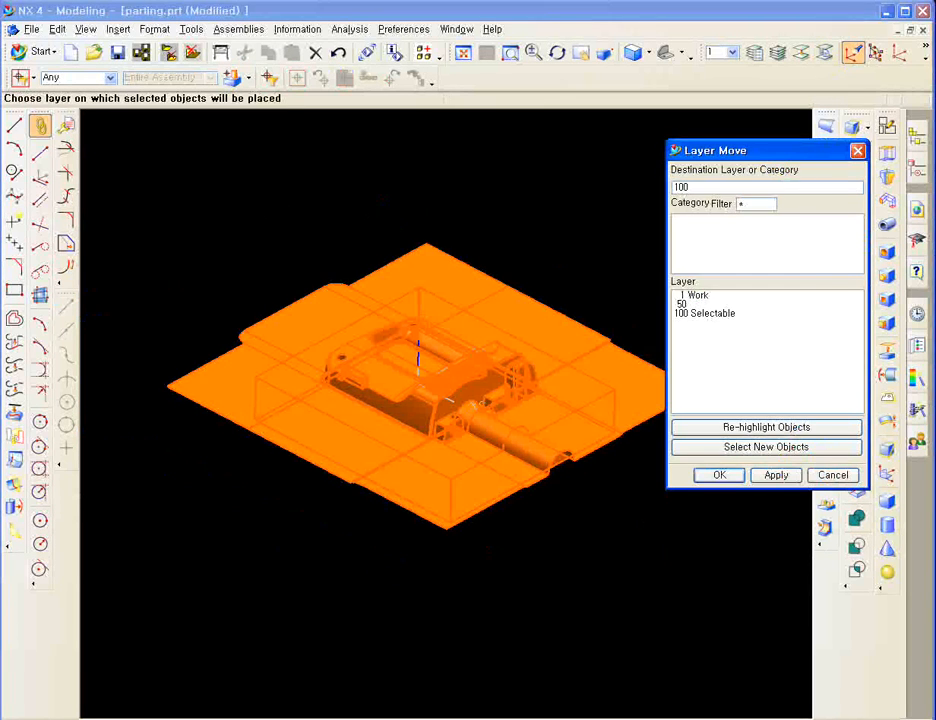
middle_click(385, 199)
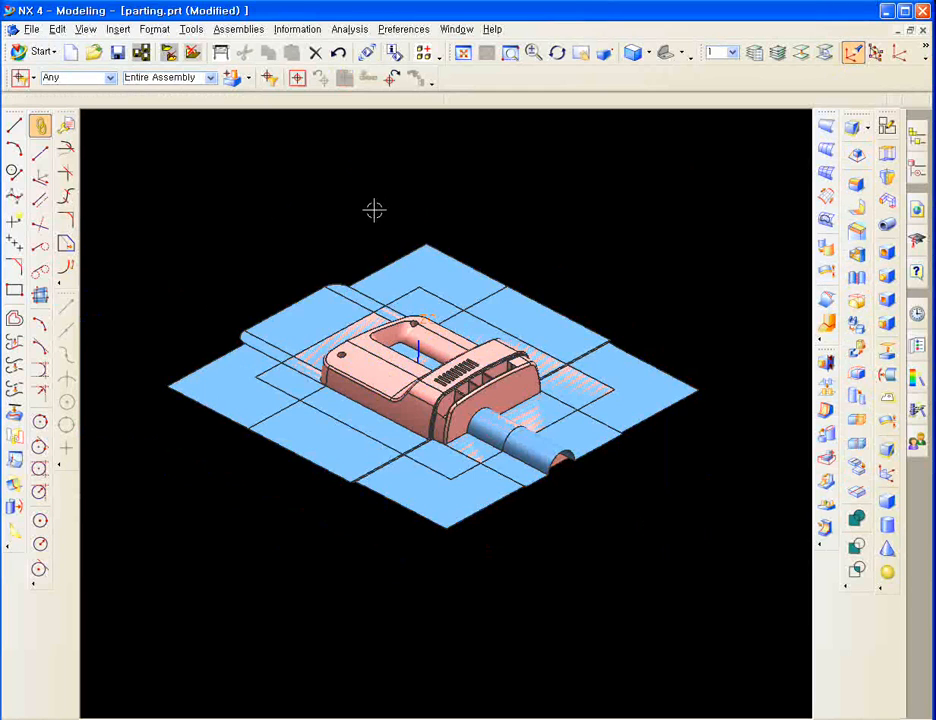
Reverse the shown and blanked objects and make layer 50 selectable in the layer settings
key("ctrl+shift+b")
key("ctrl+l")
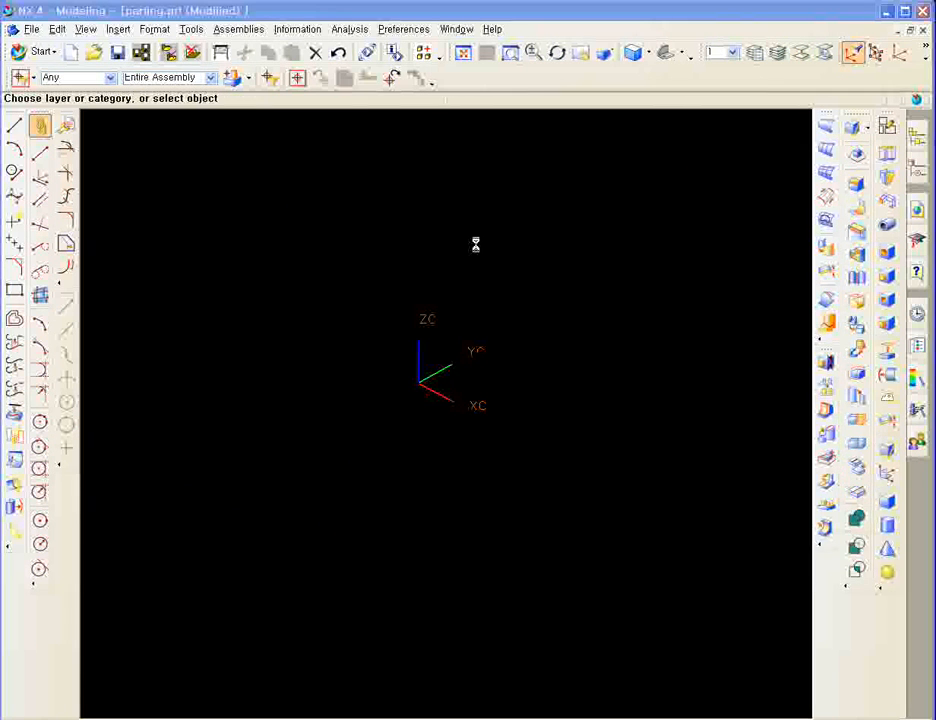
left_click(697, 352)
middle_click(612, 357)
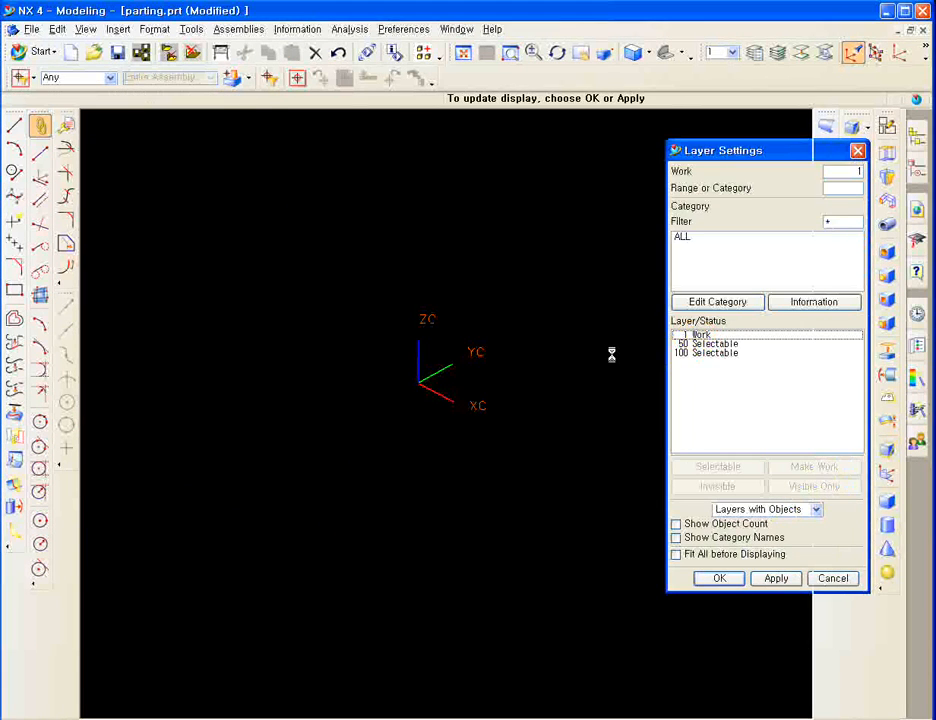
Blank the housing and the sewn parting sheets, leaving only the core and cavity blocks displayed
key("ctrl+b")
left_click_drag(599, 539, 265, 386)
left_click(474, 277, "shift")
middle_click(605, 514)
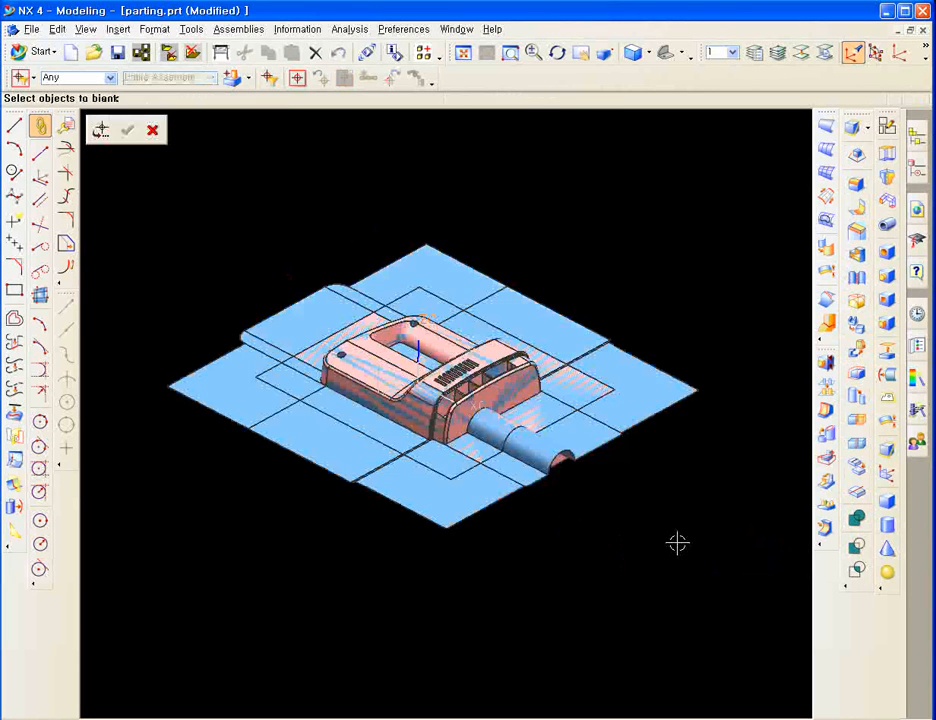
left_click(577, 457)
middle_click(637, 468)
middle_click_drag(637, 468, 676, 376)
key("ctrl+j")
left_click(589, 320)
middle_click(595, 320)
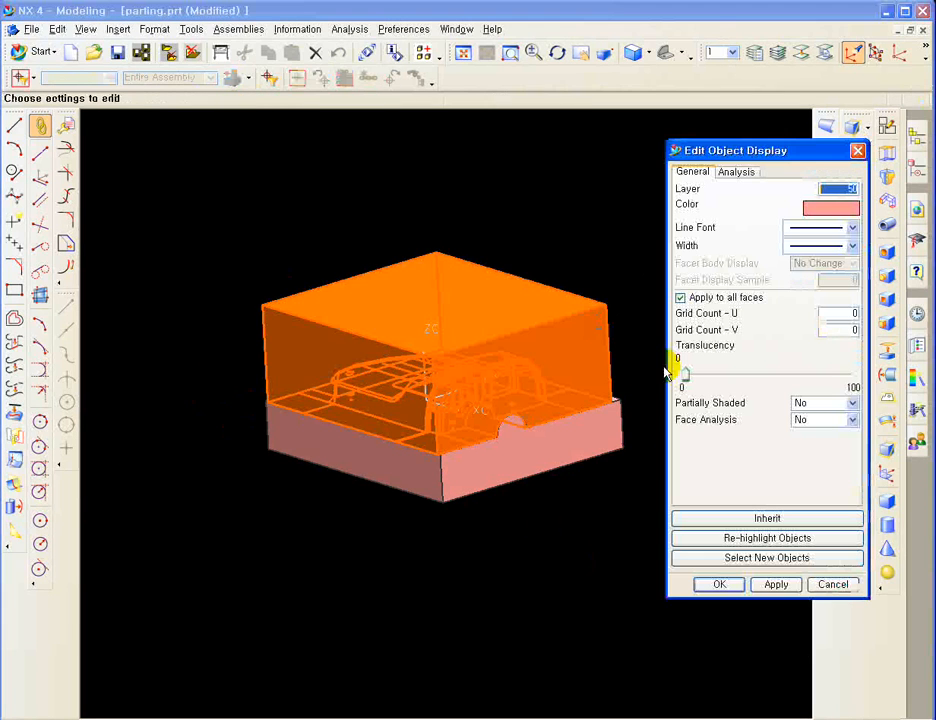
middle_click(665, 372)
Set the translucency of both the core and cavity blocks to 48
key("ctrl+j")
left_click_drag(659, 505, 517, 309)
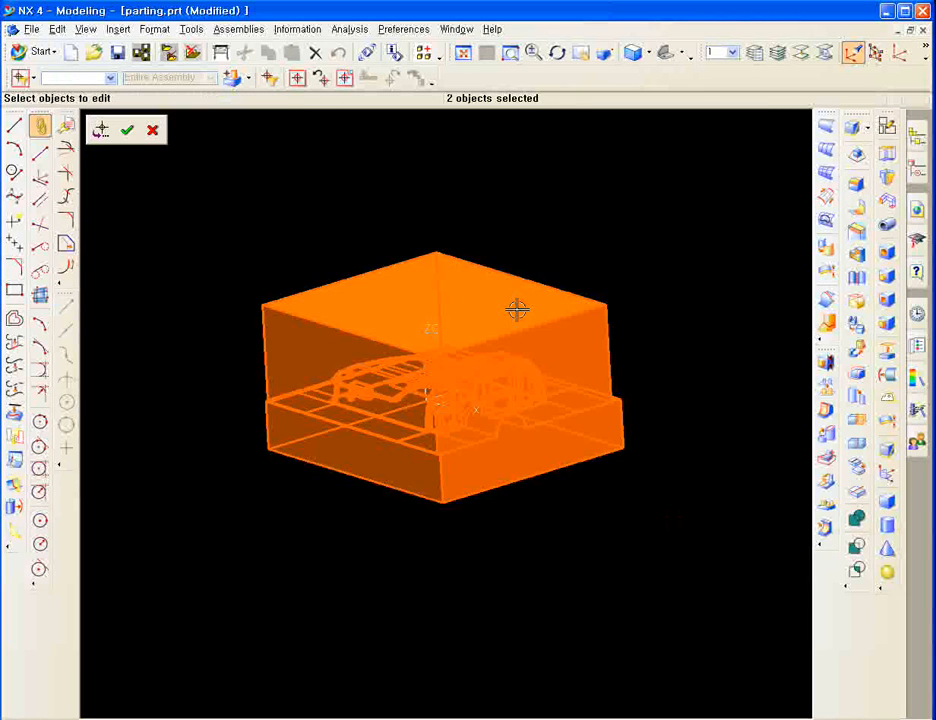
middle_click(517, 309)
left_click(834, 214)
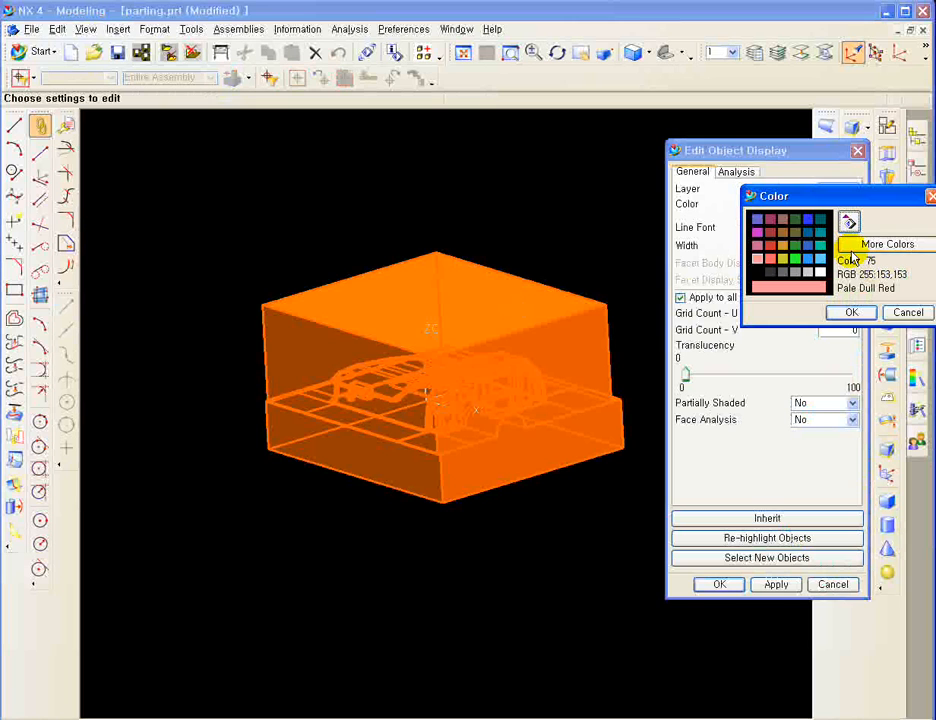
left_click(850, 313)
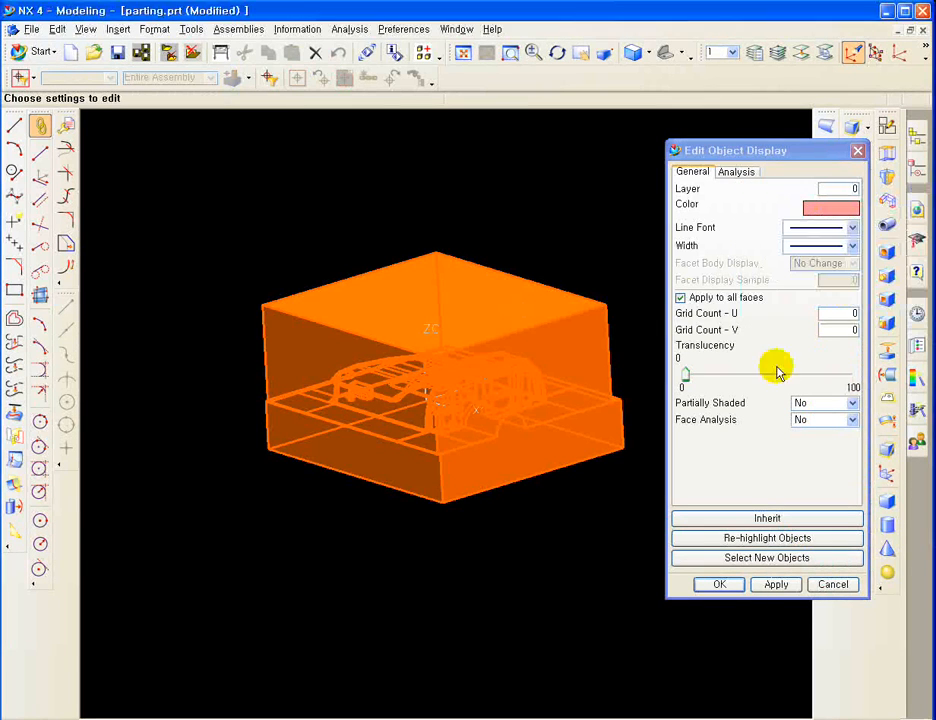
left_click_drag(683, 373, 771, 369)
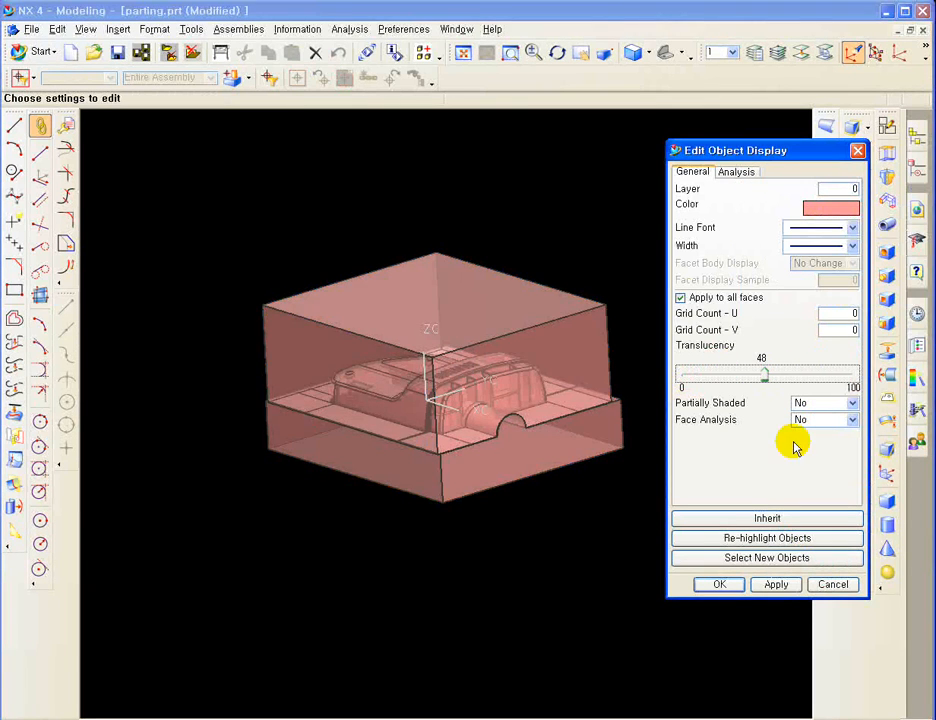
left_click(719, 584)
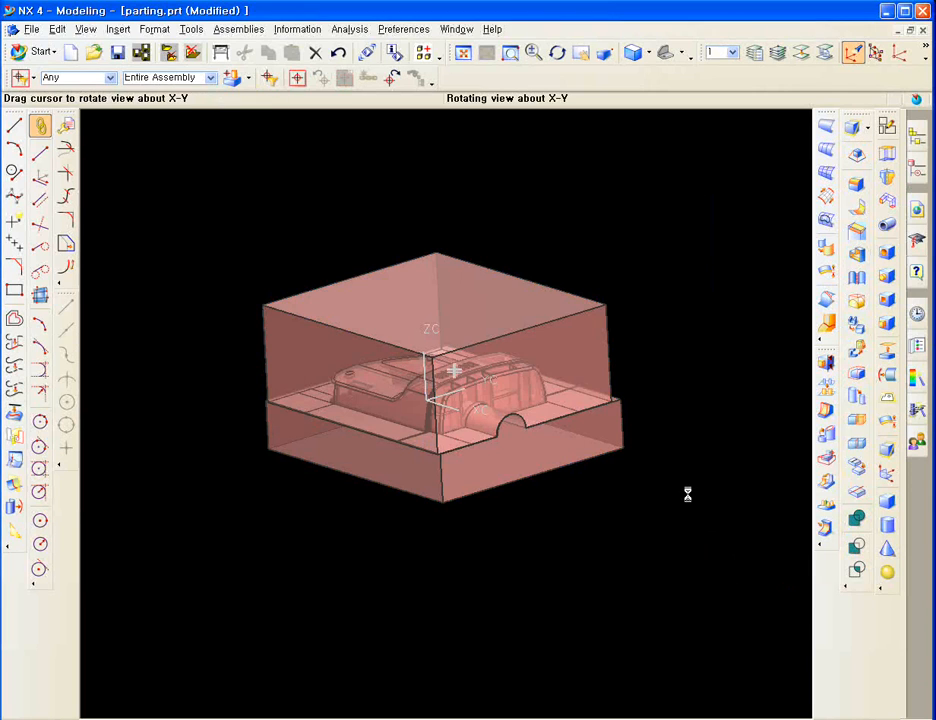
Change the display colour of the upper cavity block to light blue
key("ctrl+j")
left_click(577, 287)
middle_click(577, 287)
left_click(838, 204)
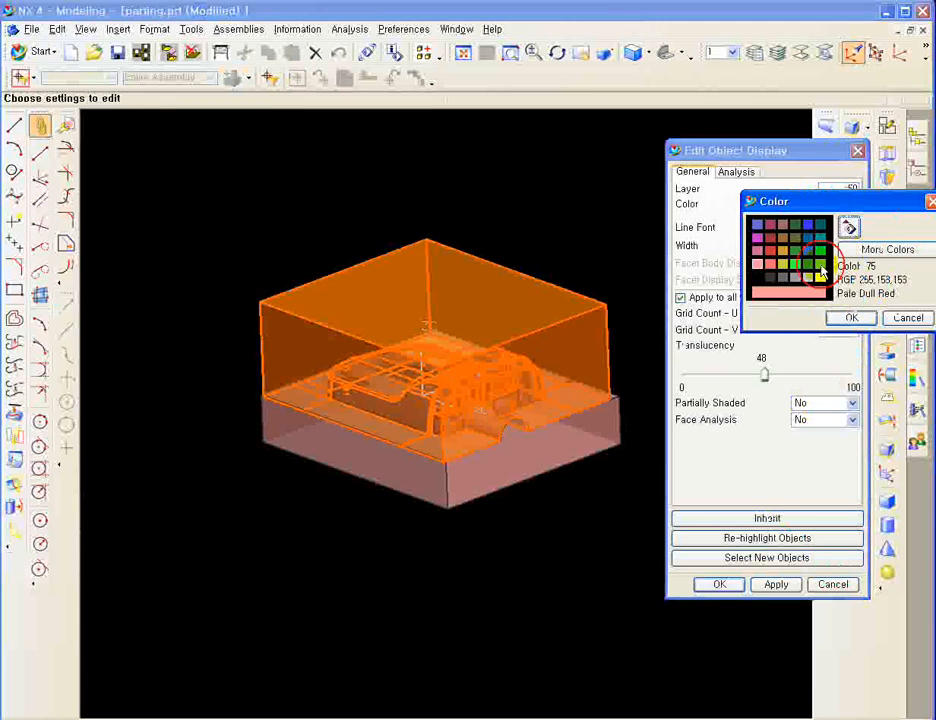
left_click(822, 270)
middle_click(637, 273)
Reverse the shown and blanked objects and change the housing body's display colour to red, leaving the sheets' colour as is
scroll(610, 317, "up", 5)
middle_click_drag(689, 288, 692, 284, "shift")
key("ctrl+shift+b")
scroll(642, 314, "down", 4)
key("ctrl+j")
left_click(548, 380)
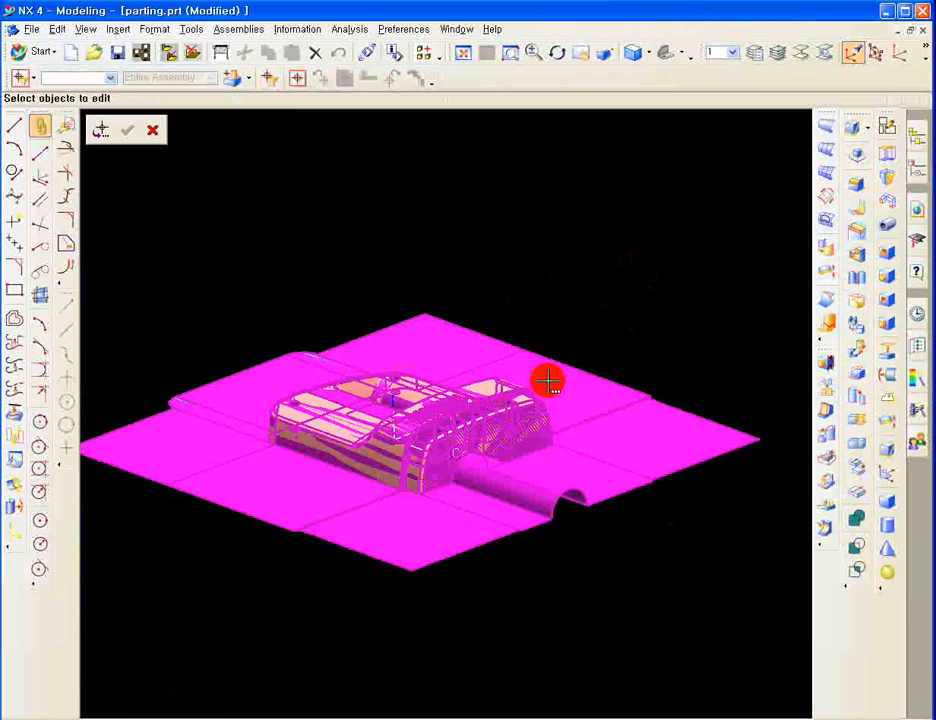
left_click(489, 385)
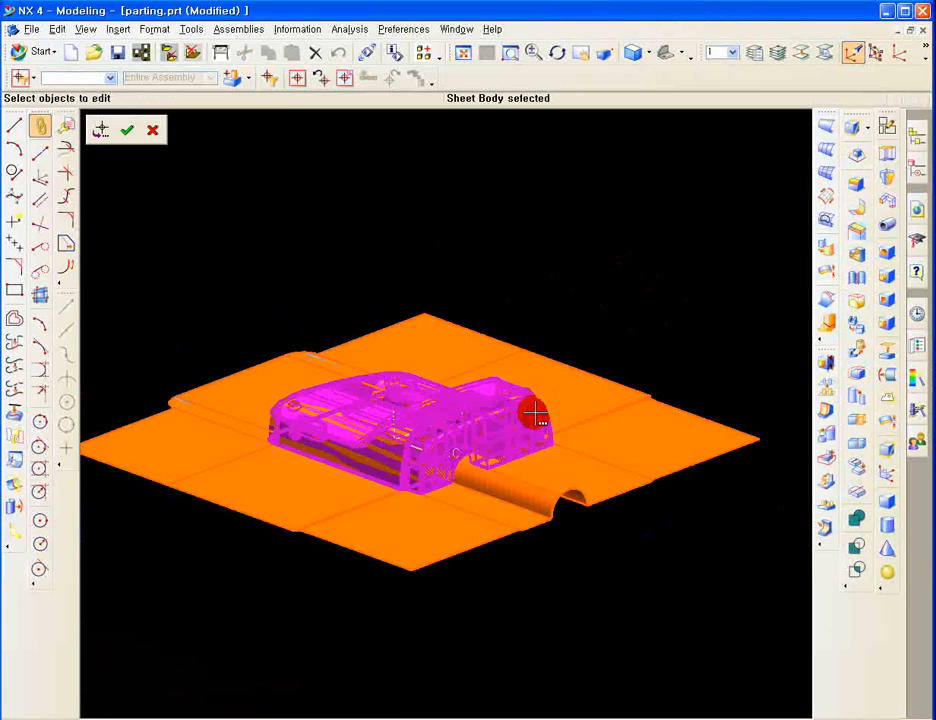
left_click(505, 387)
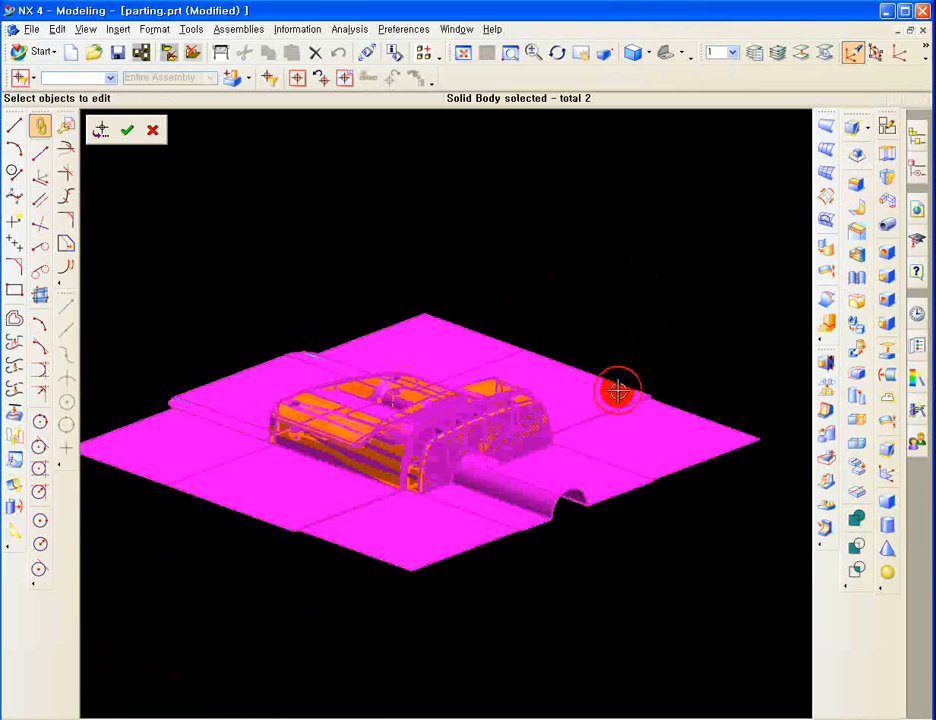
middle_click(618, 391)
left_click(830, 206)
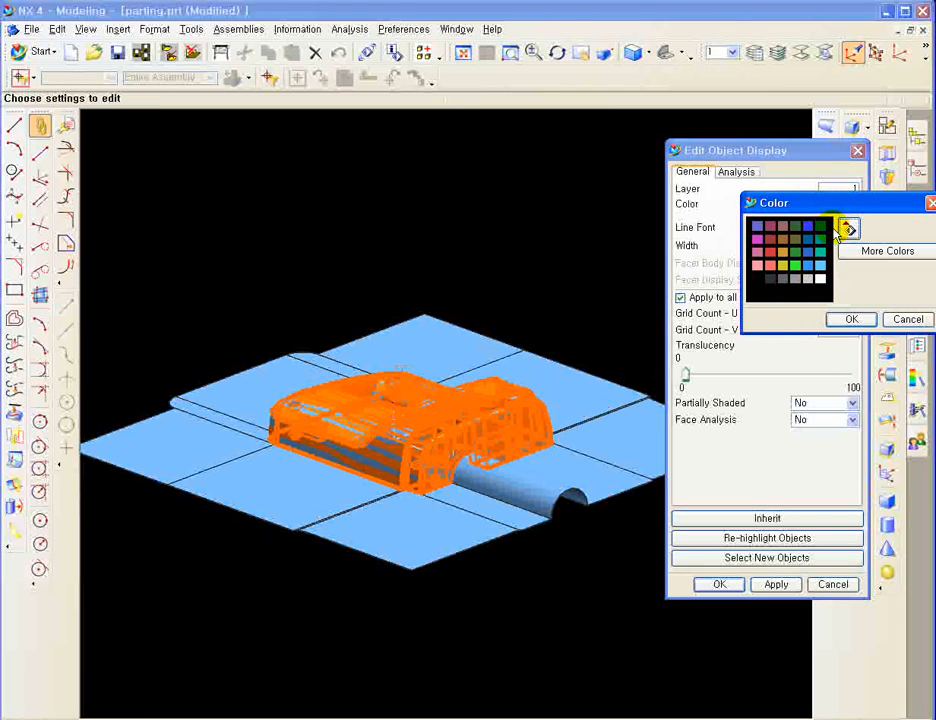
double_click(768, 262)
middle_click(650, 265)
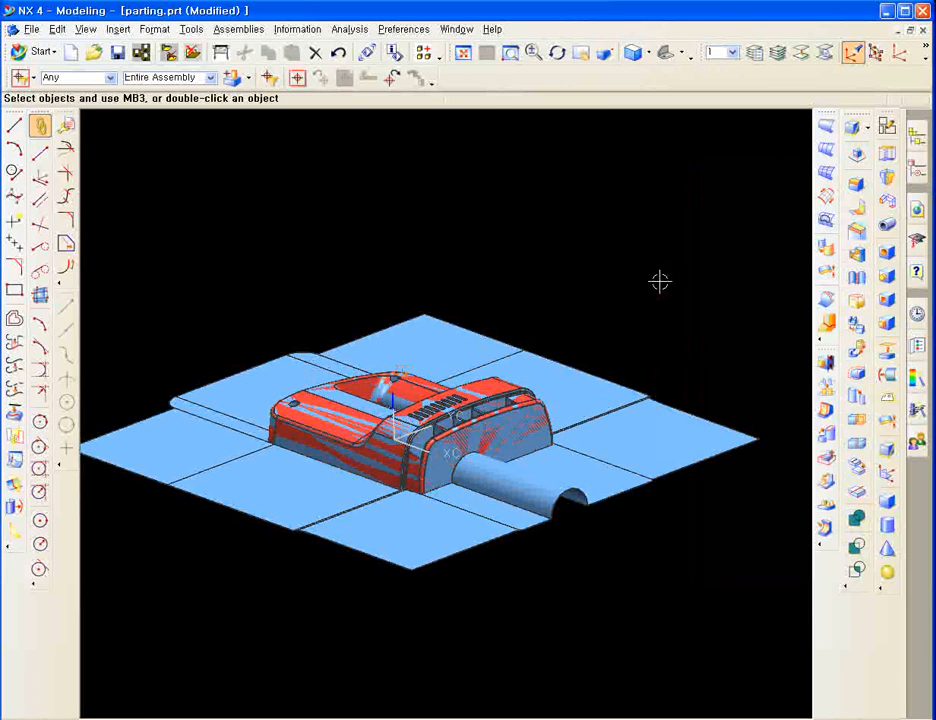
Blank the red housing and reverse the shown and blanked objects to display it inside the translucent blocks
key("ctrl+b")
left_click(510, 387)
left_click(558, 404)
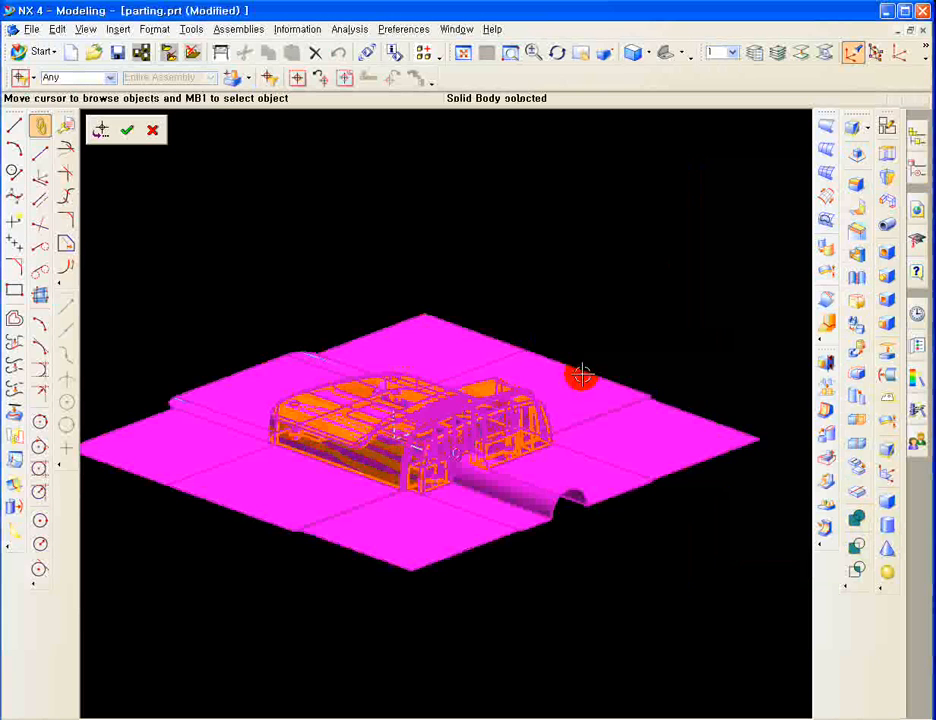
middle_click(597, 355)
key("ctrl+shift+b")
middle_click_drag(622, 338, 472, 342)
scroll(472, 342, "down", 2)
middle_click_drag(663, 228, 632, 257)
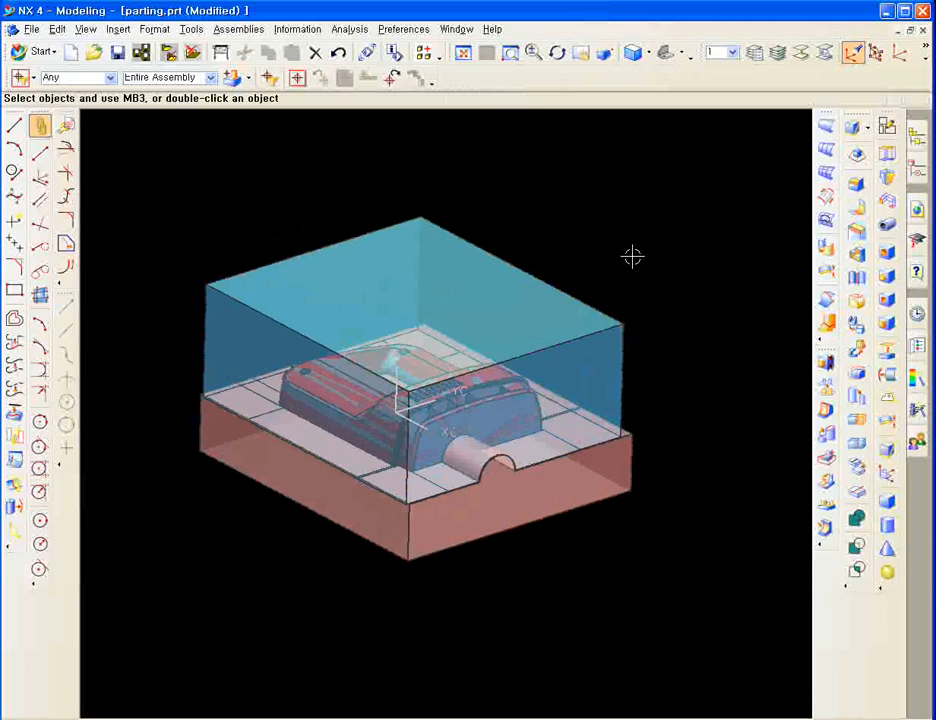
Replace the core block's side face at the tube opening with the cavity block's face on the same side
middle_click_drag(690, 435, 689, 483, "shift")
left_click(676, 463)
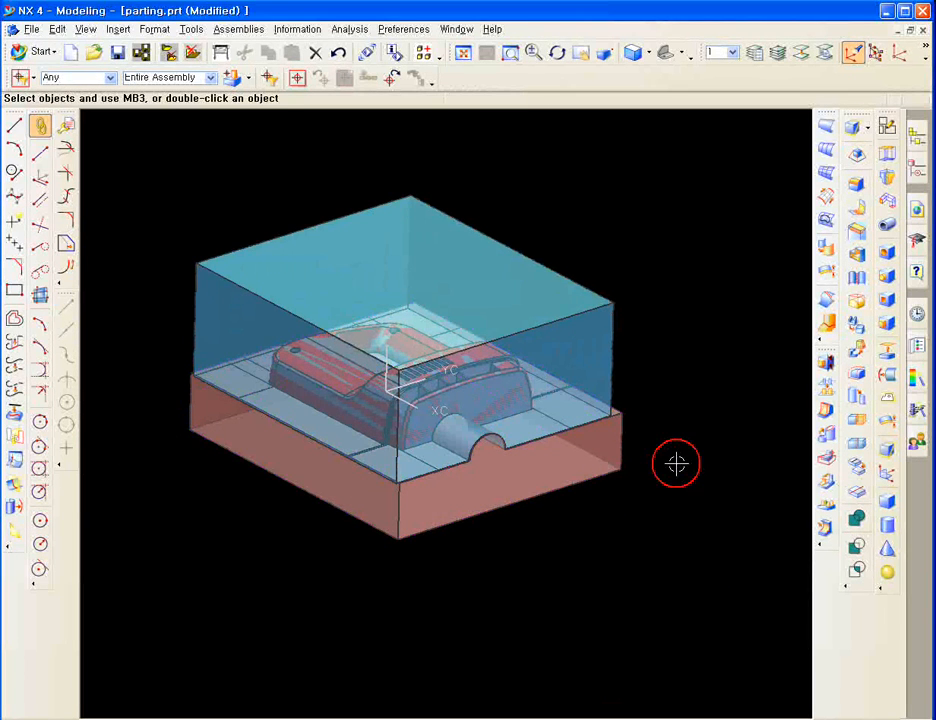
left_click(560, 455)
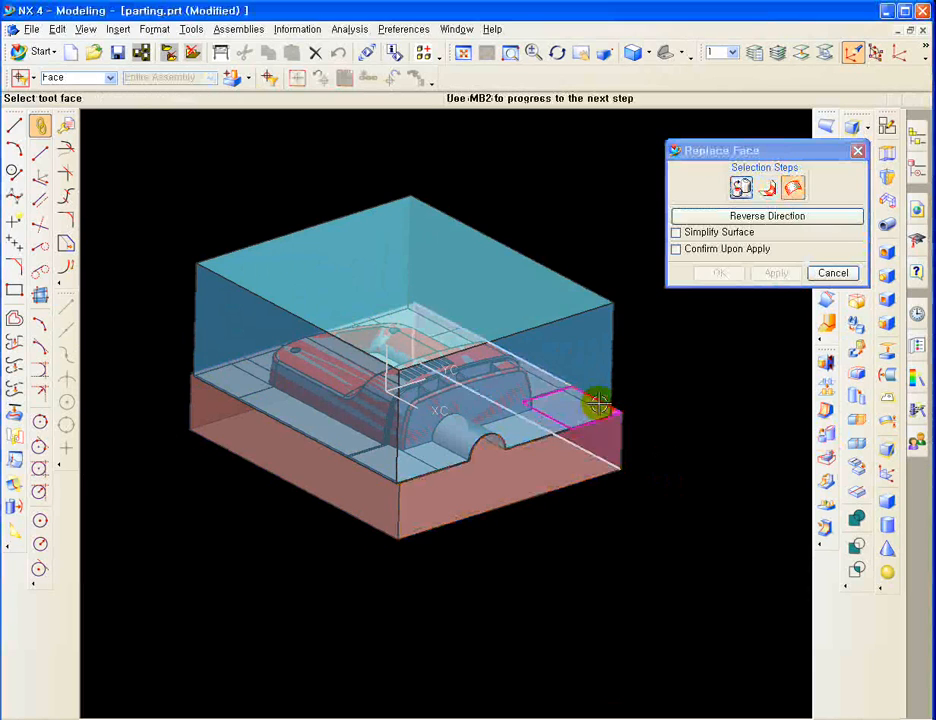
left_click(595, 401)
left_click(776, 273)
left_click(258, 508)
left_click(280, 342)
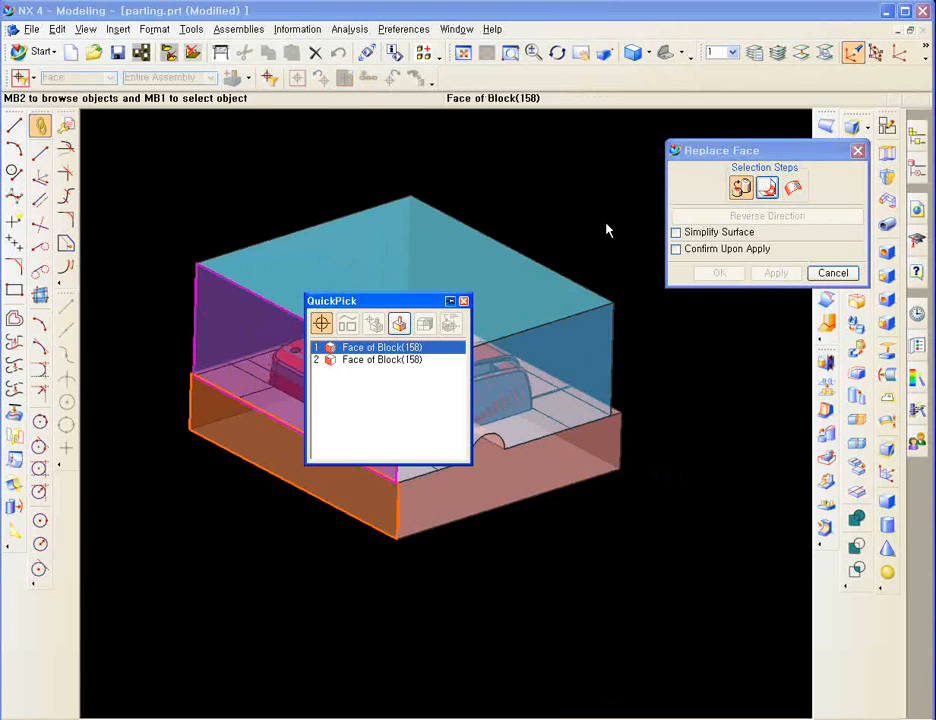
left_click(606, 226)
left_click(794, 190)
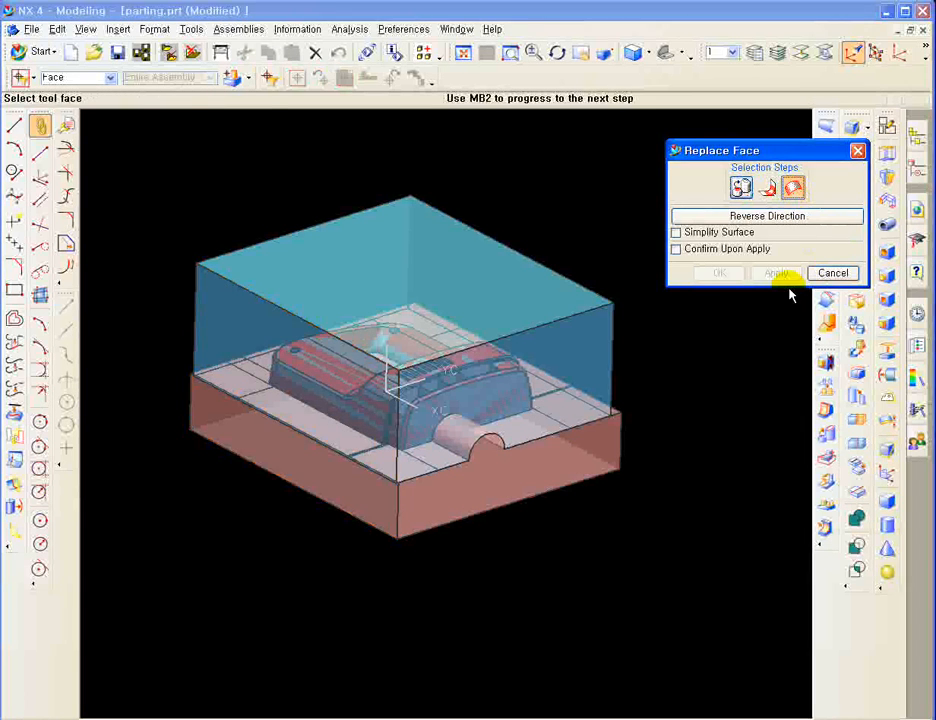
left_click(864, 460)
left_click(834, 455)
Replace the core block's end face opposite the tube with the adjacent end face of the cavity block
middle_click_drag(186, 303, 231, 345)
left_click(231, 345)
middle_click(231, 345)
left_click(286, 188)
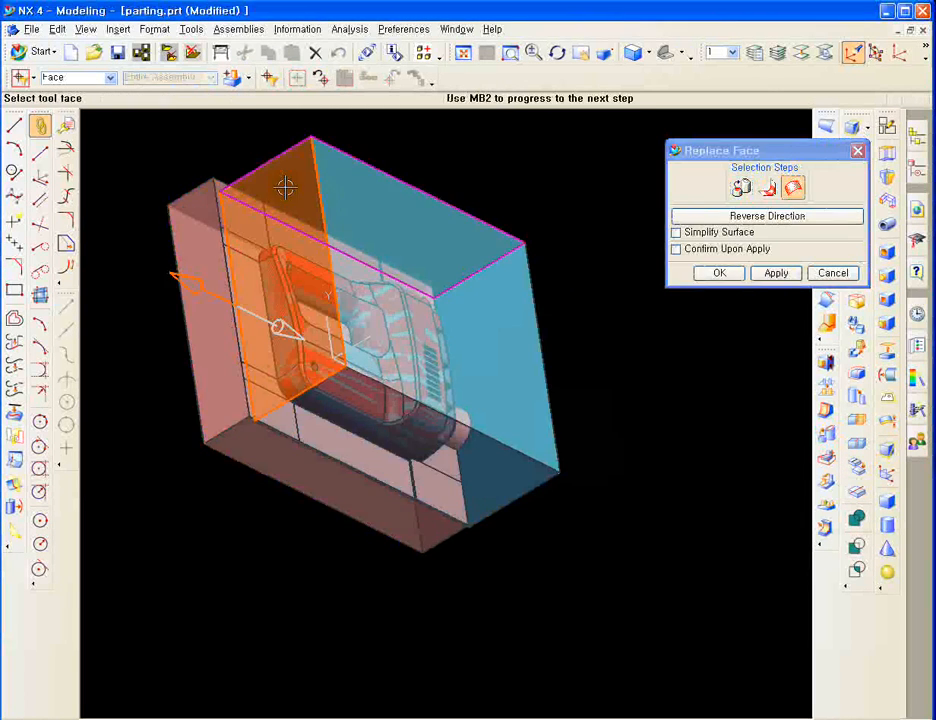
left_click(757, 275)
Replace the core block's long side face in the positive YC direction with the adjacent cavity block face
middle_click_drag(549, 221, 313, 240)
left_click(307, 234)
middle_click(233, 212)
middle_click(233, 212)
left_click(403, 238)
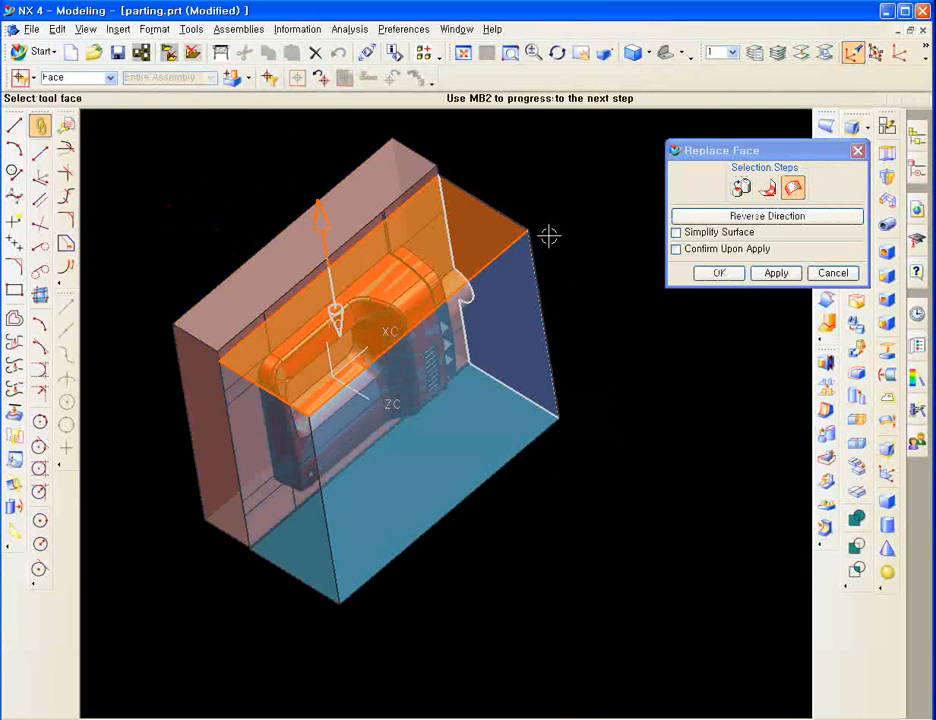
middle_click(549, 236)
Replace the core block's remaining side face, in the negative YC direction, with the cavity block's matching face
middle_click_drag(549, 236, 551, 371)
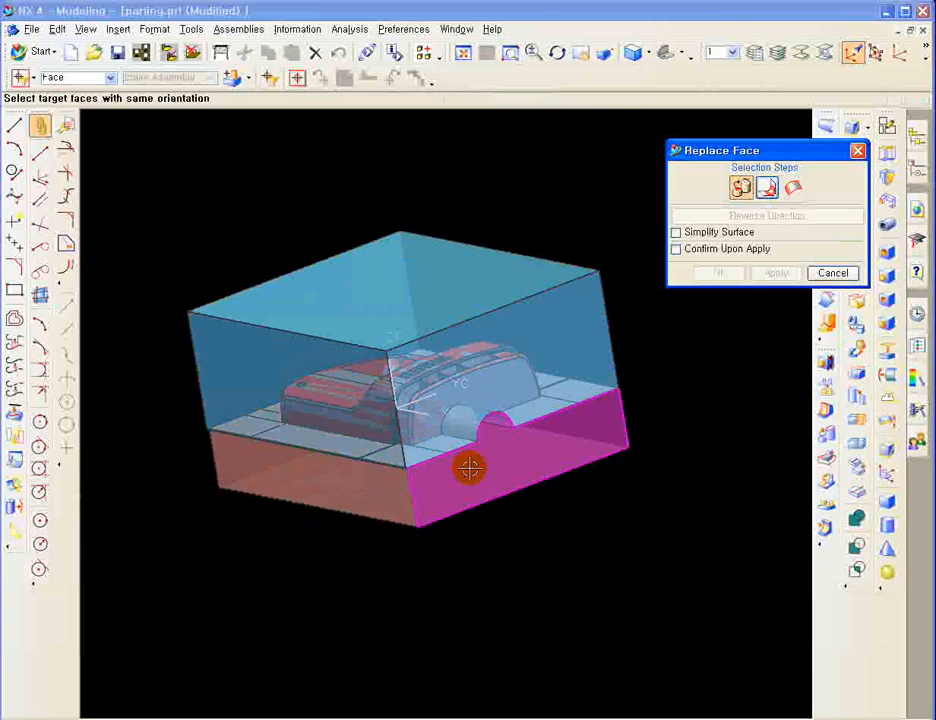
left_click(392, 484)
middle_click(513, 487)
left_click(300, 380)
left_click(386, 382)
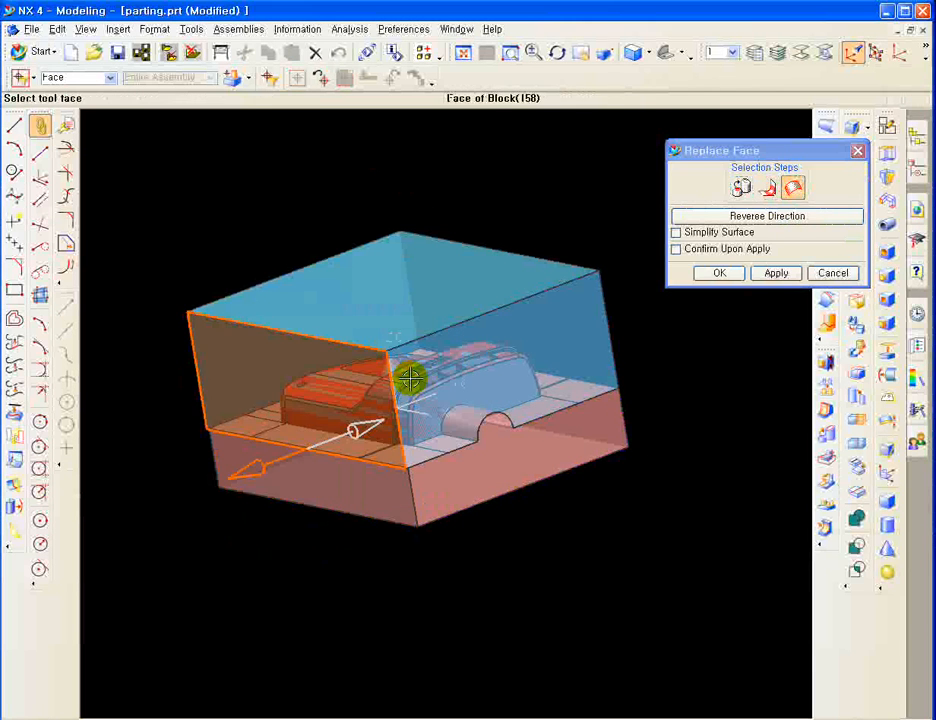
middle_click(564, 382)
key("Home")
scroll(245, 371, "down", 3)
middle_click_drag(182, 287, 236, 203, "shift")
scroll(243, 226, "up", 2)
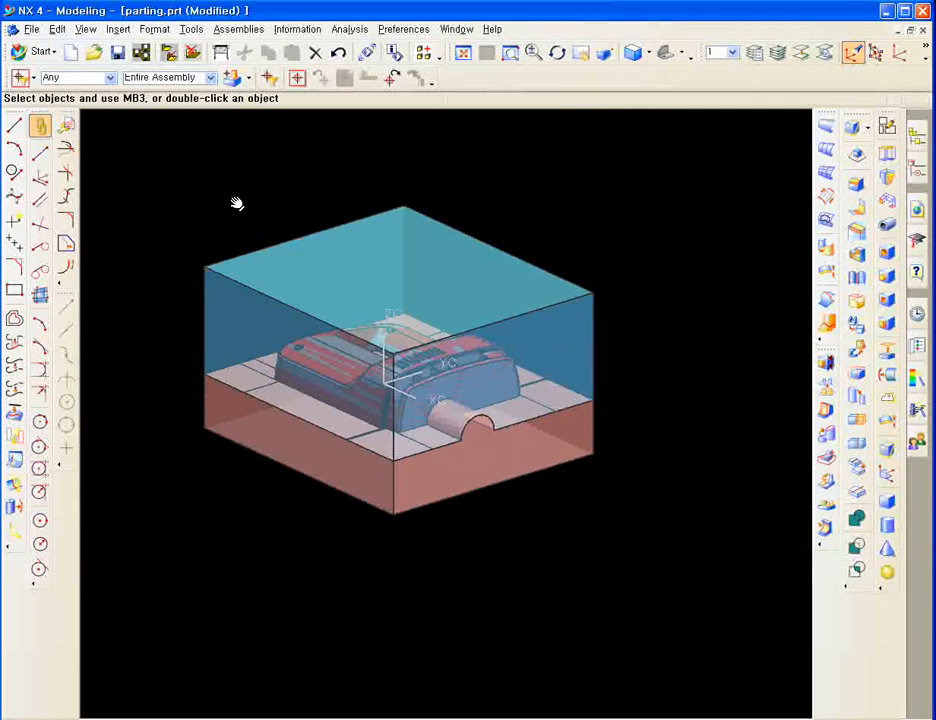